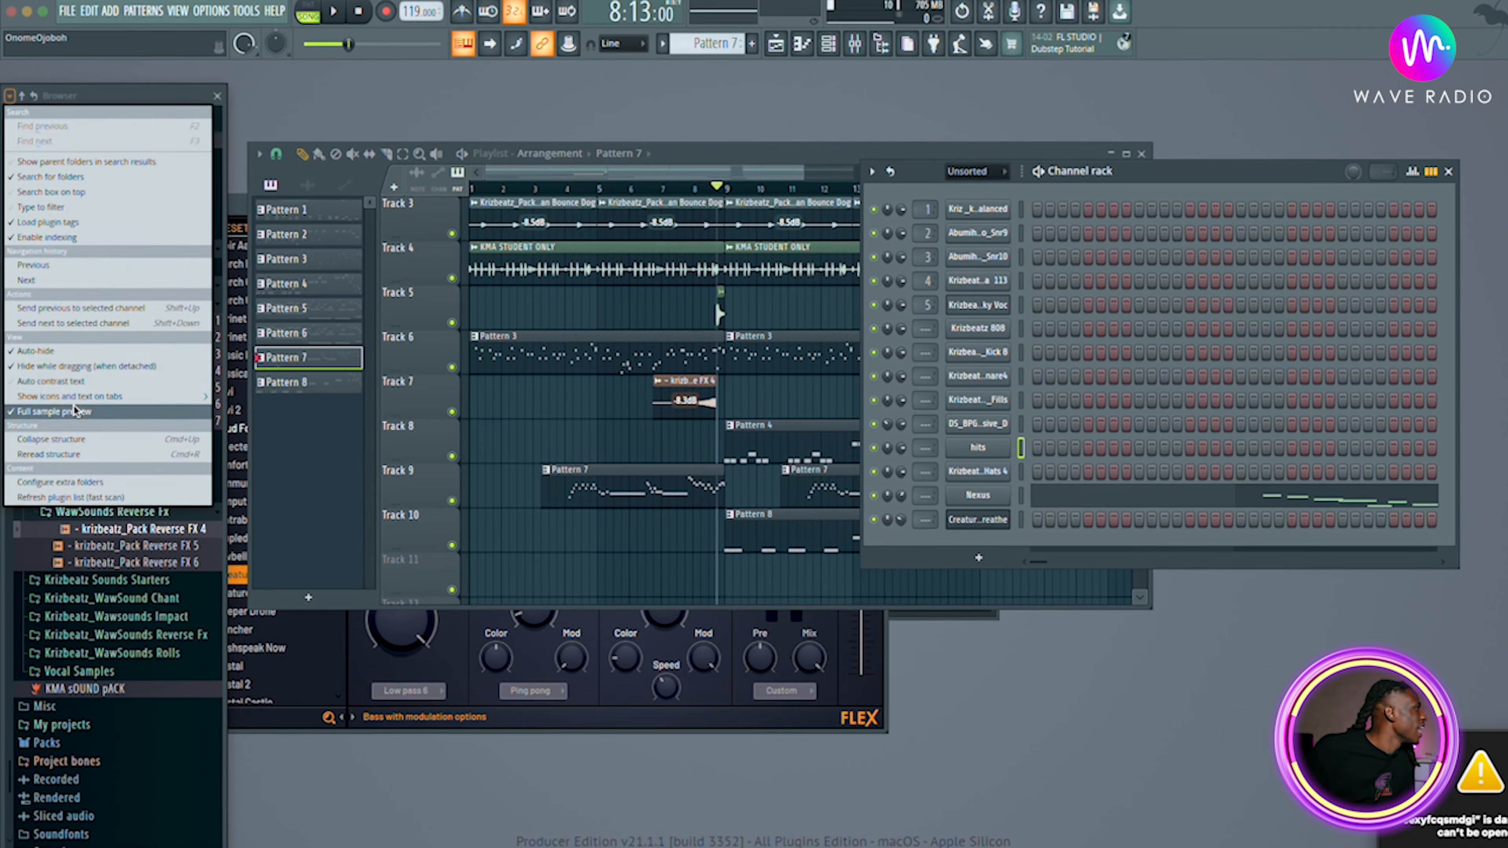
Toggle the browser's auto-hide option in the browser options.
left_click(64, 353)
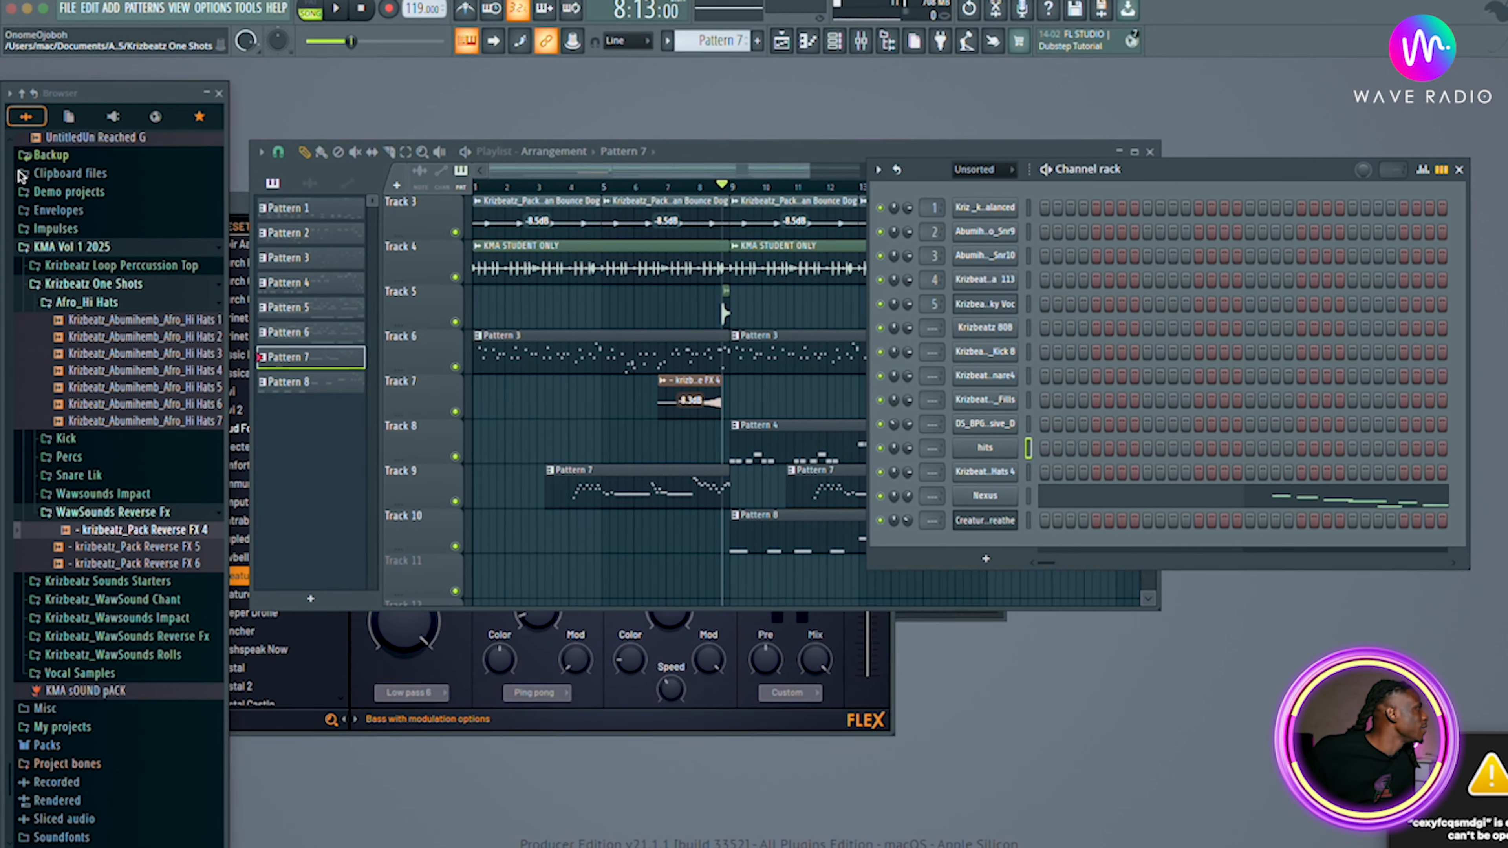
left_click(10, 93)
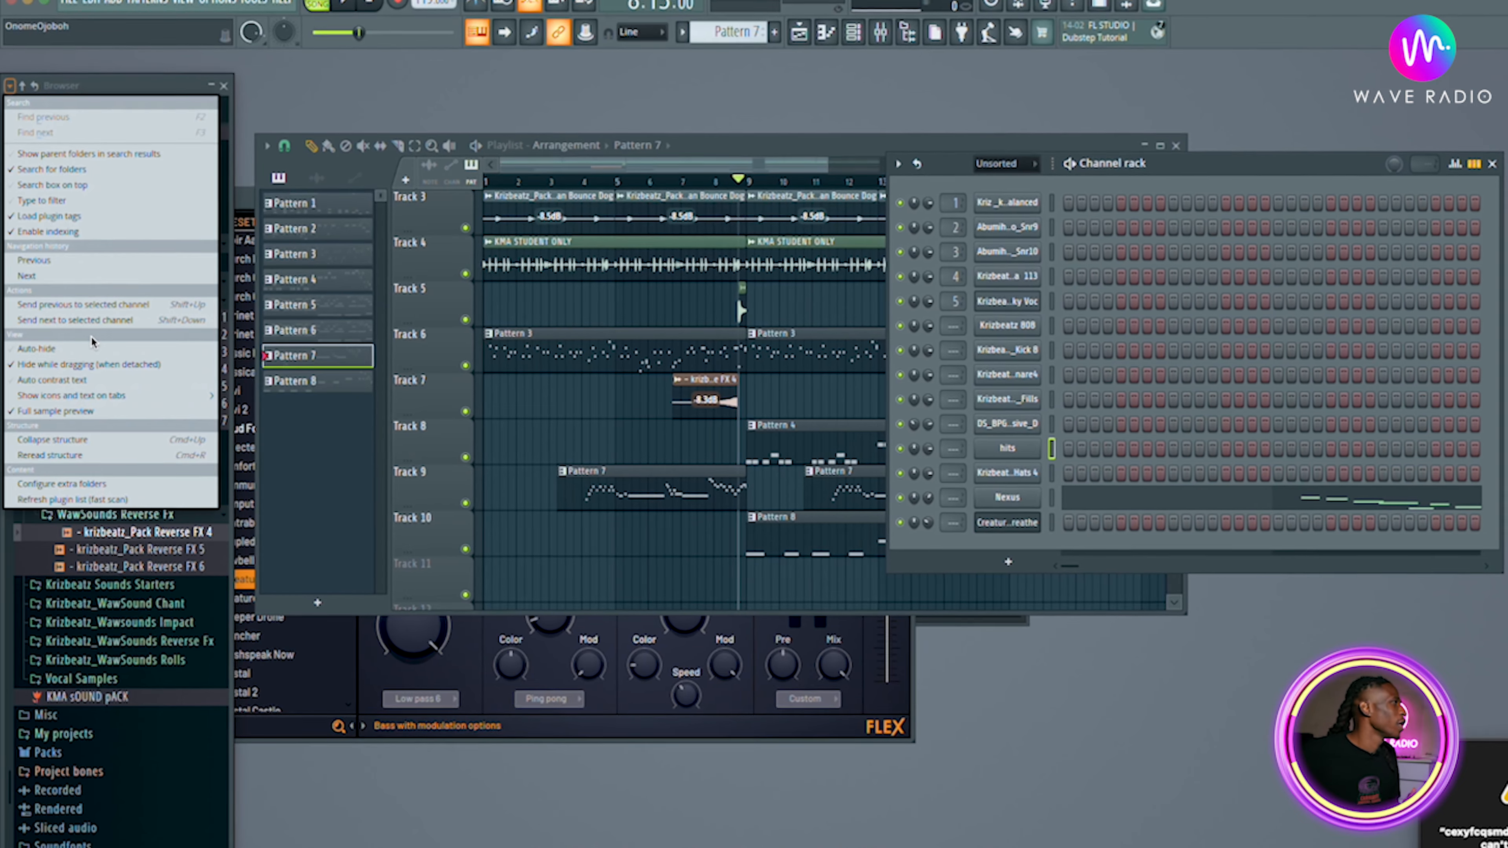
left_click(218, 148)
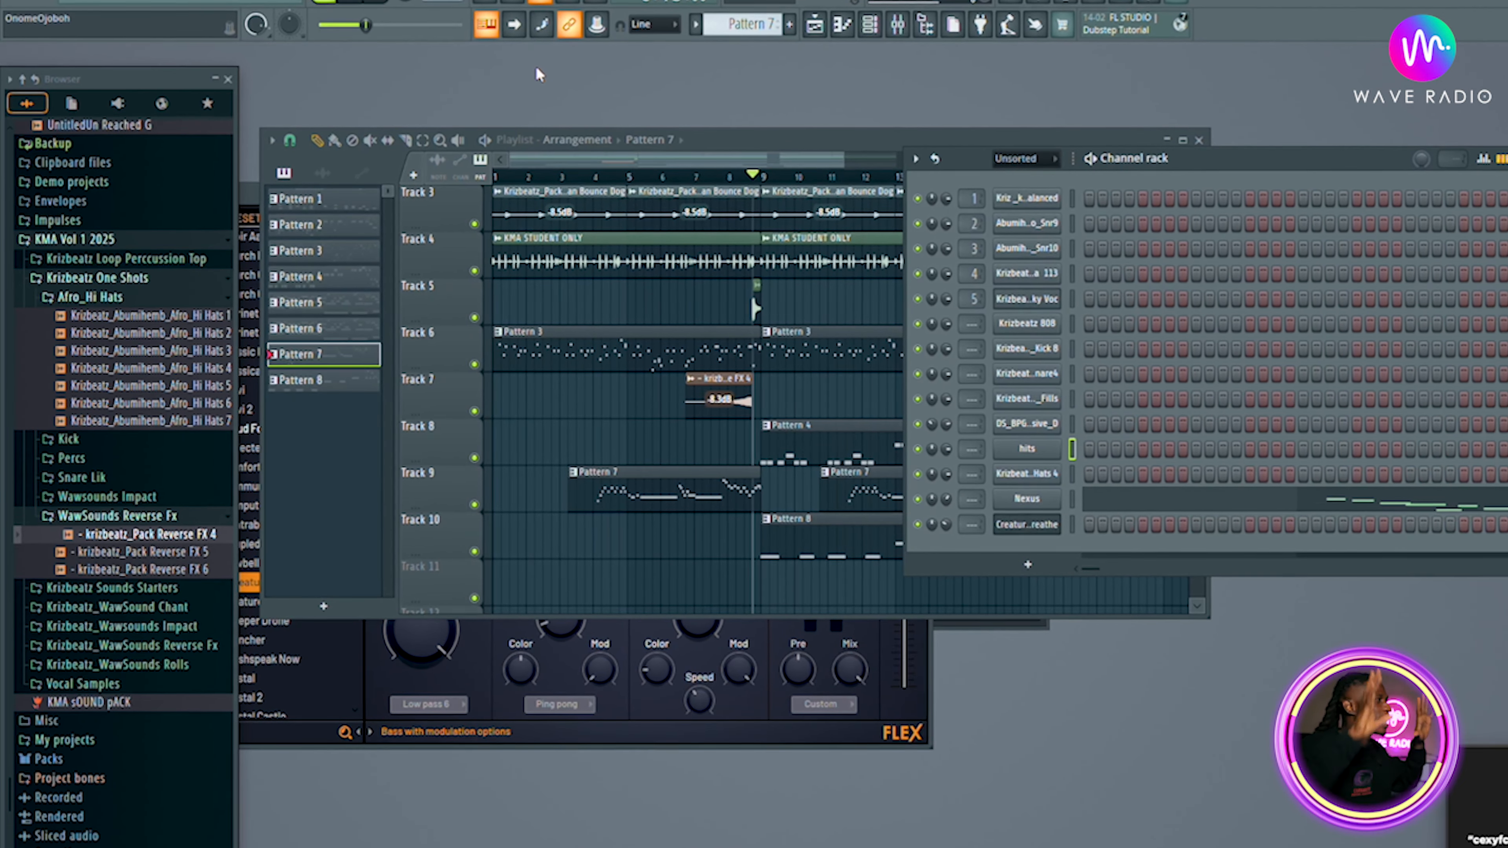
left_click(244, 196)
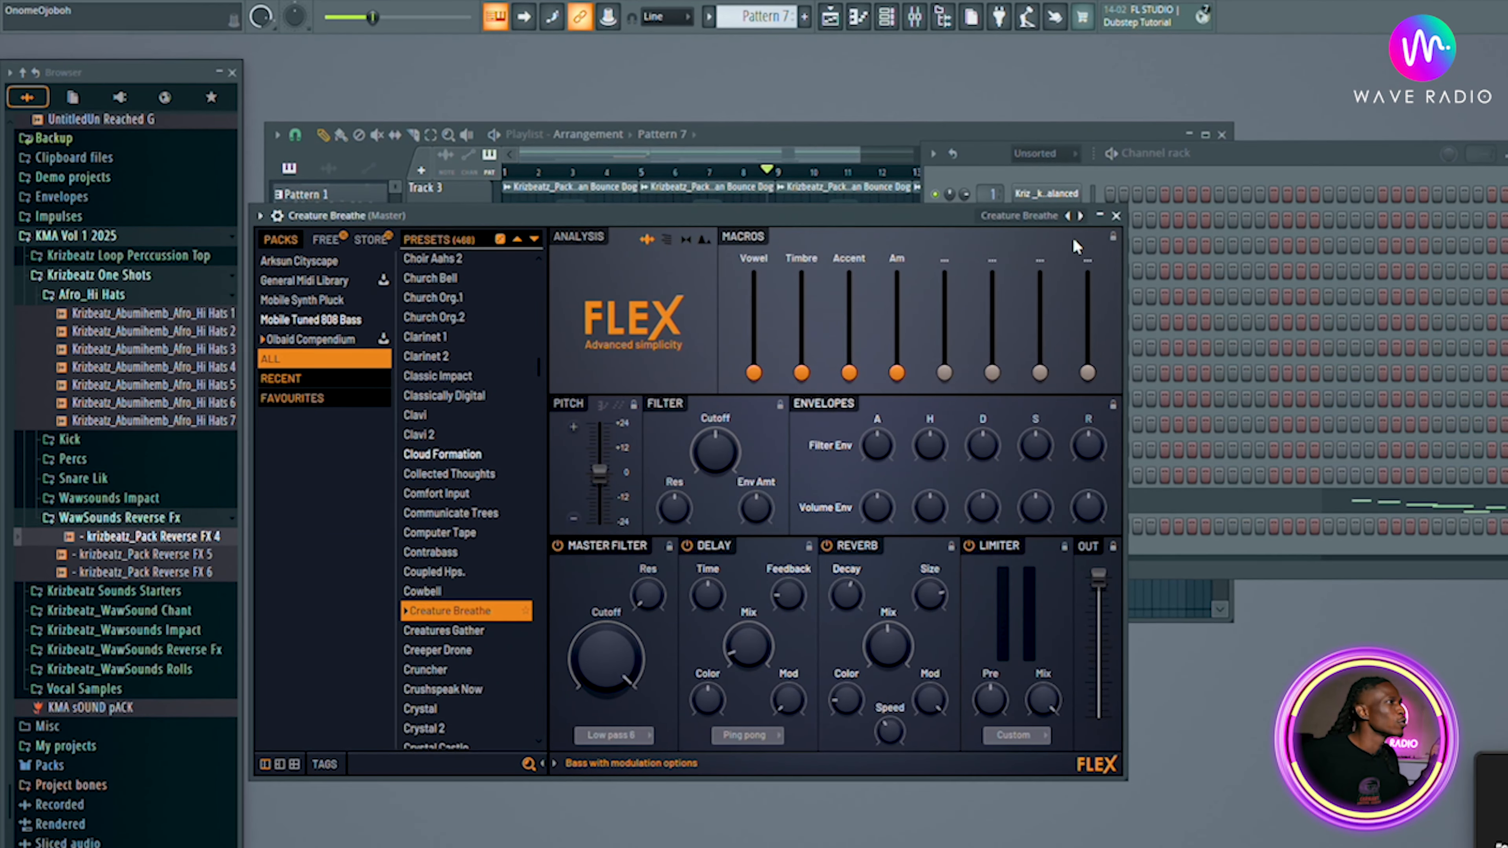
Close the Flex plugin window and reposition the channel rack.
left_click(1113, 216)
left_click_drag(1204, 159, 787, 224)
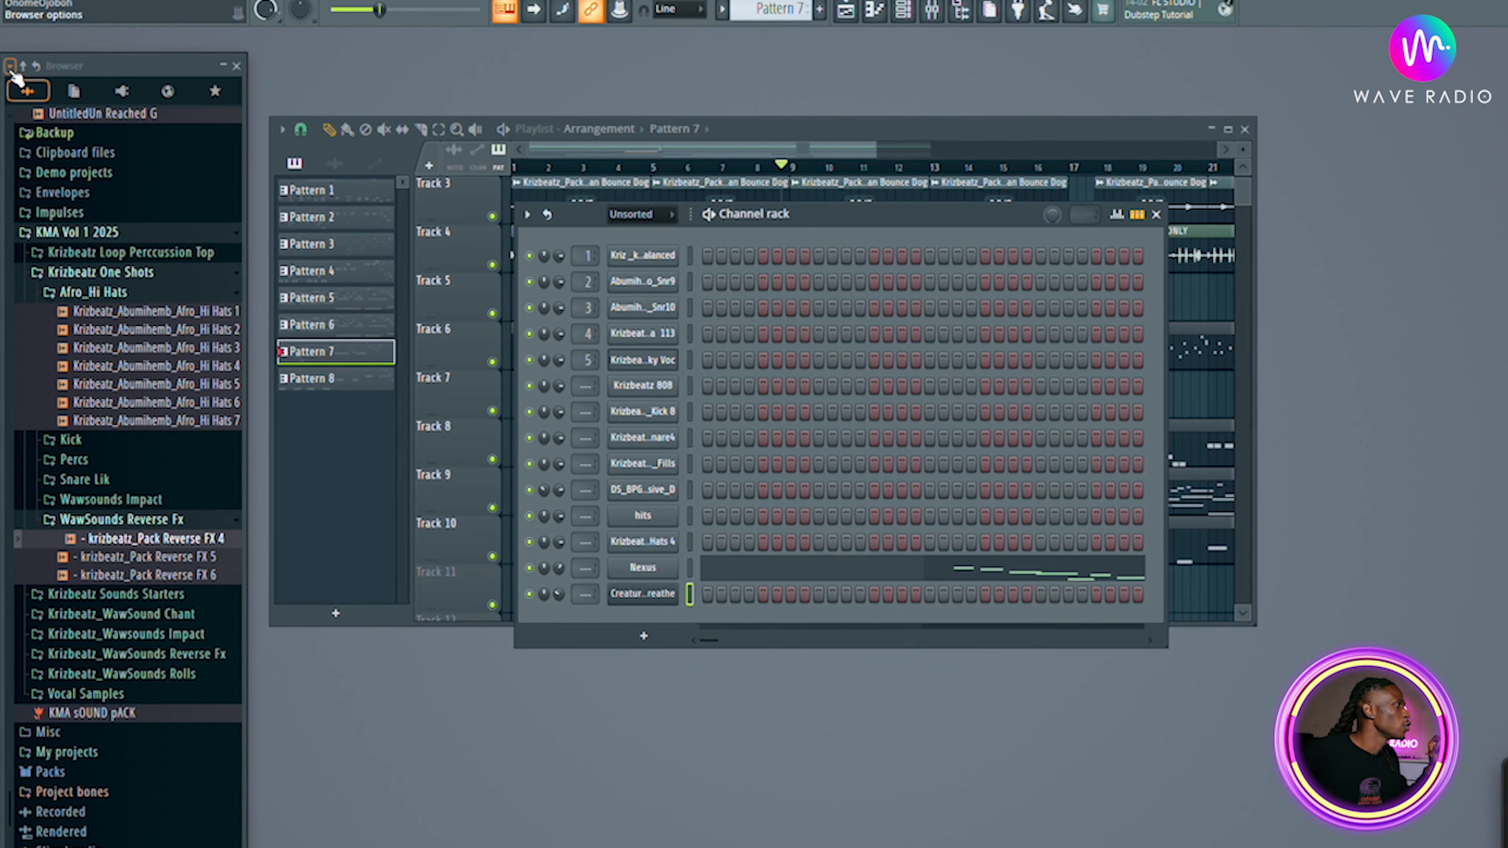
Enable browser auto-hide and dock the browser to the right edge of the screen.
left_click(21, 65)
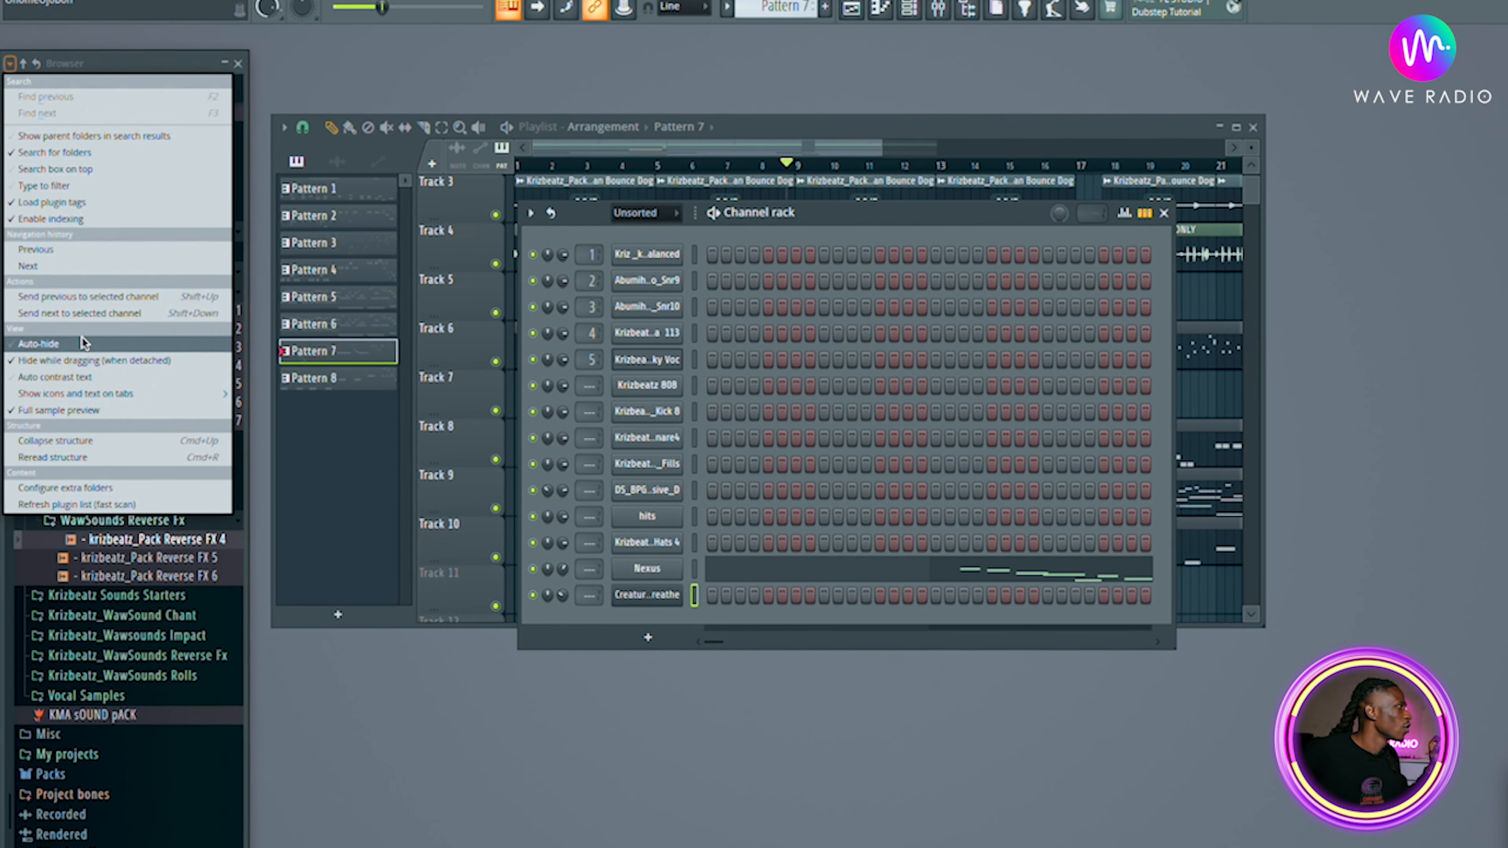
left_click(81, 343)
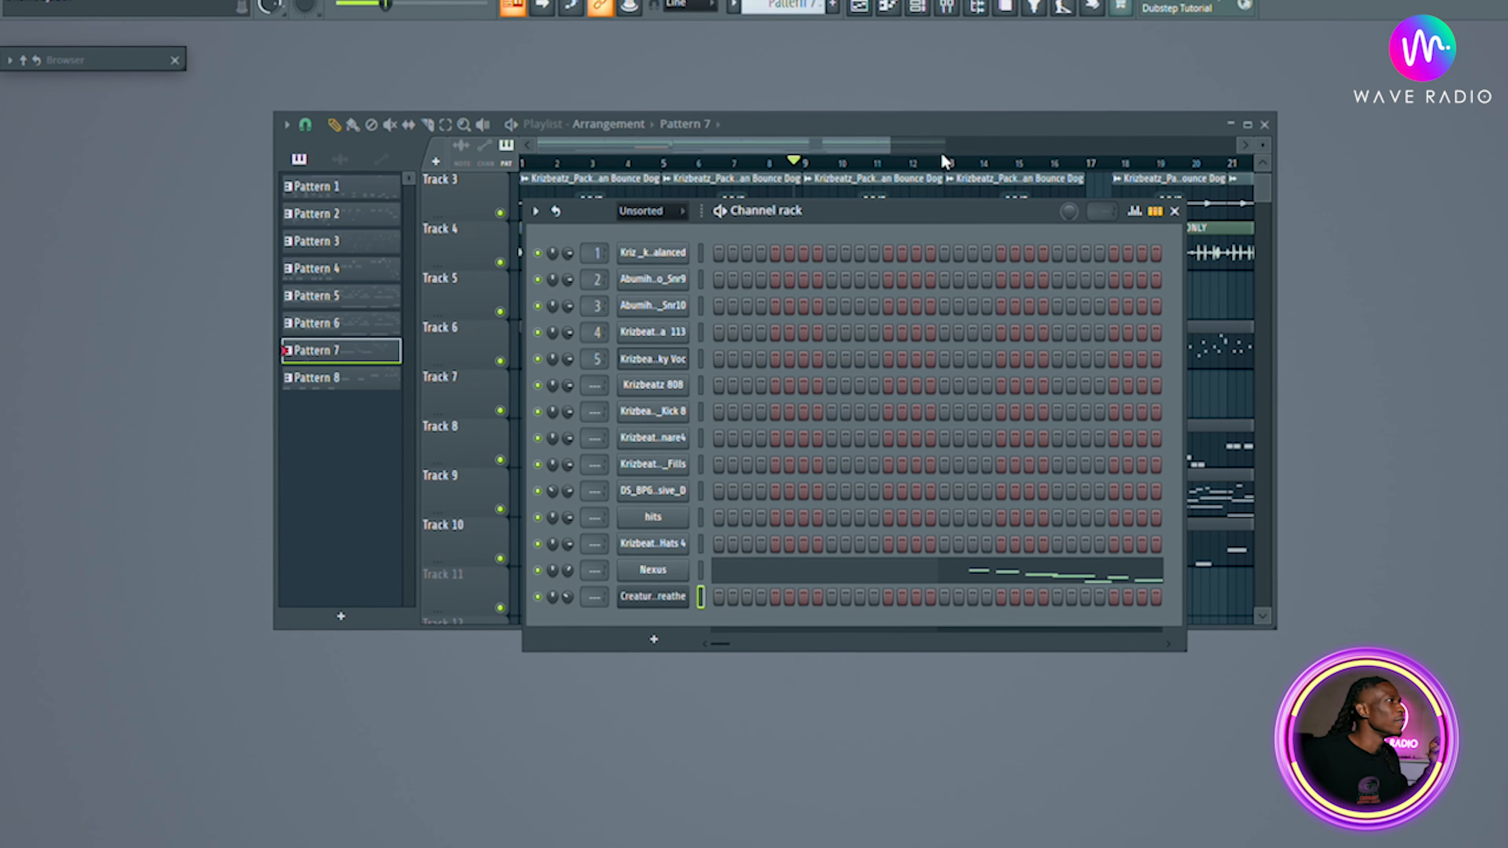
mouse_move(77, 63)
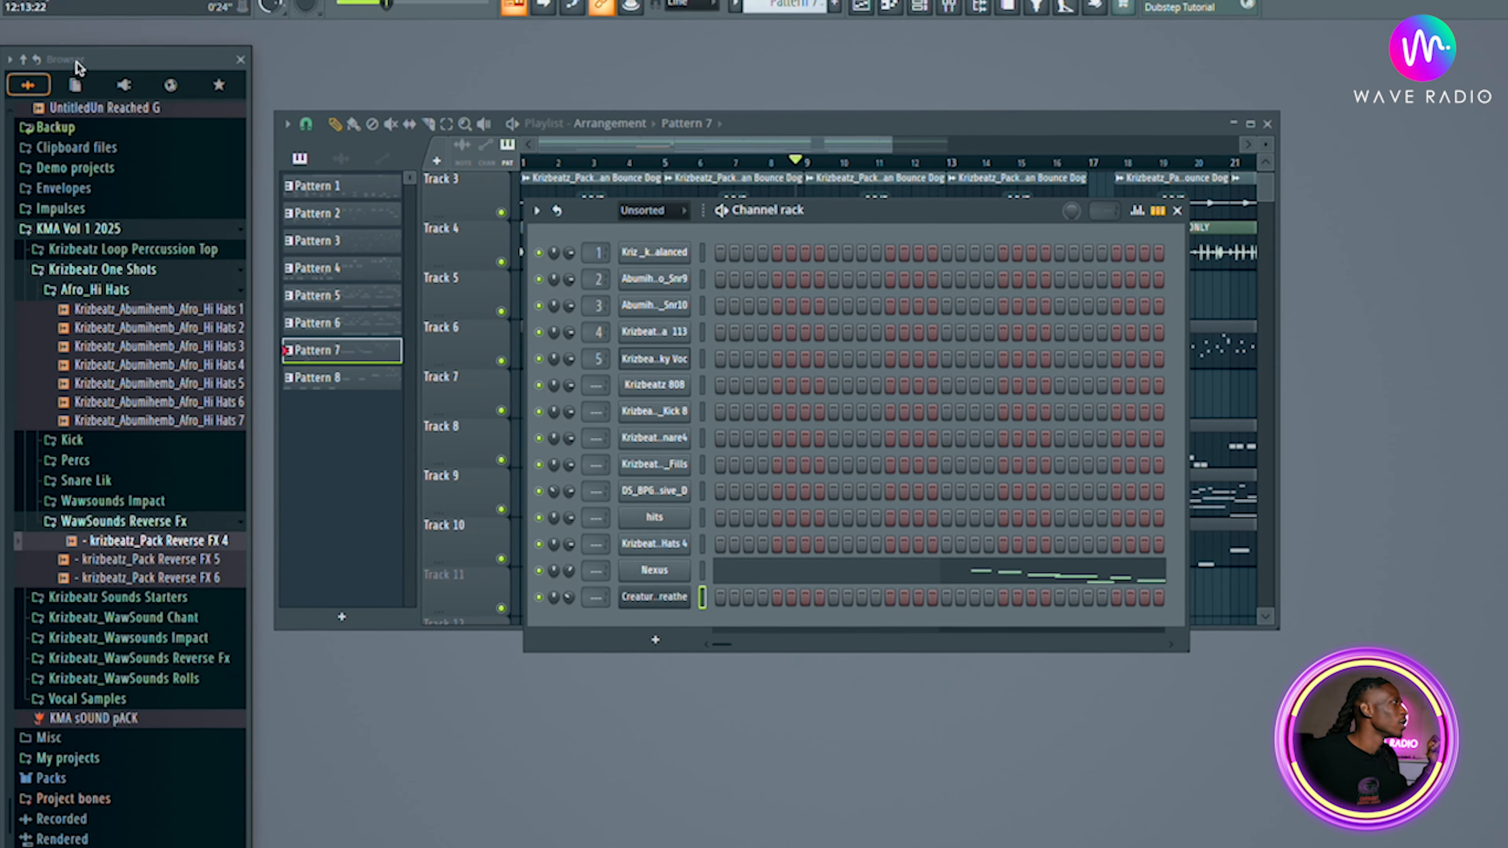
left_click_drag(55, 56, 1496, 59)
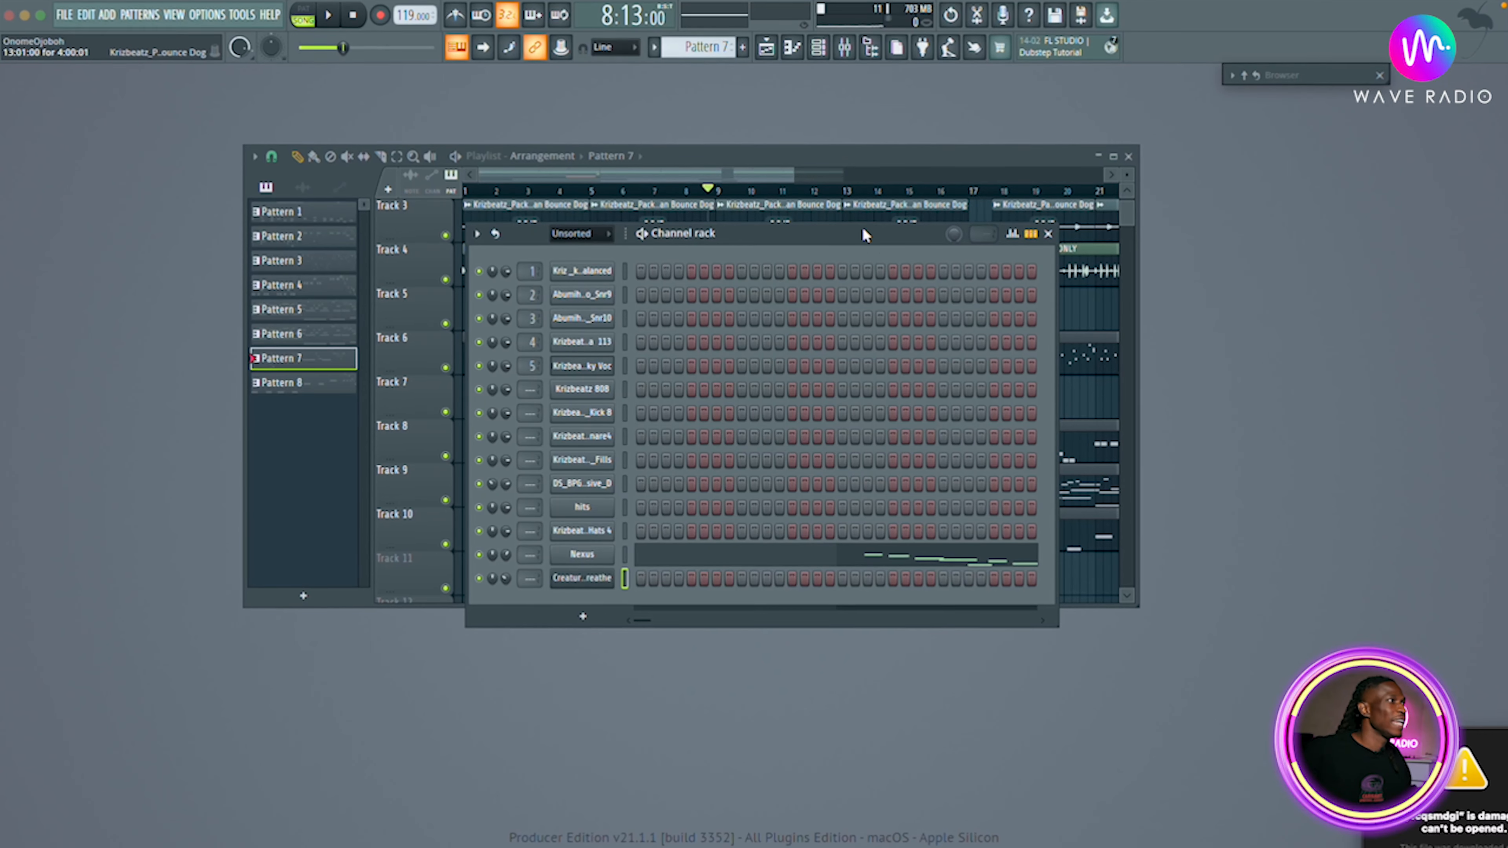
key("alt+F8")
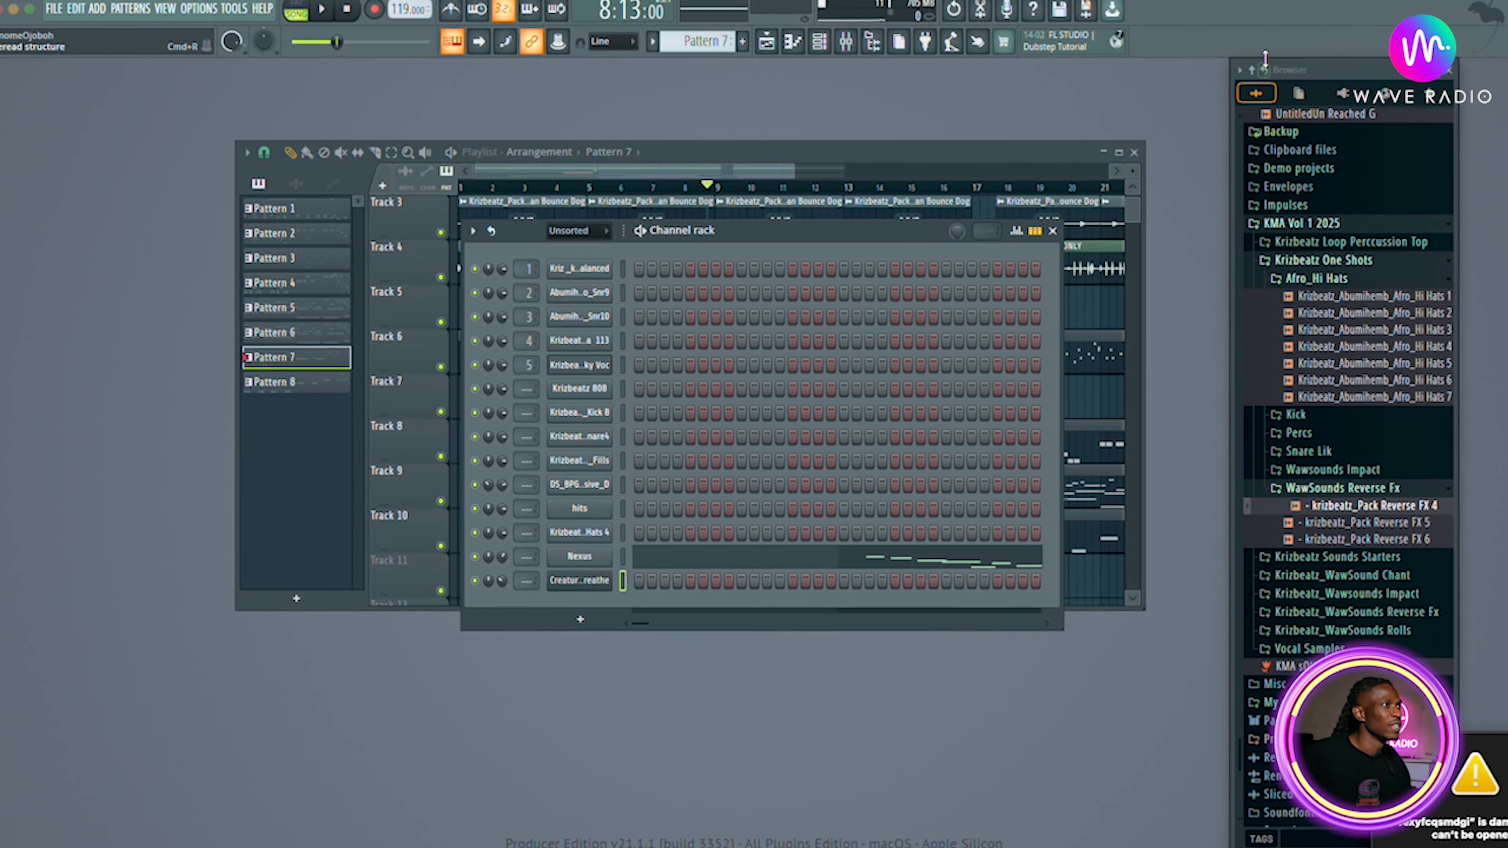
Add the Kriz _kick_one_shot_low sample from the Kick folder to the channel rack.
scroll(1336, 504, "down", 3)
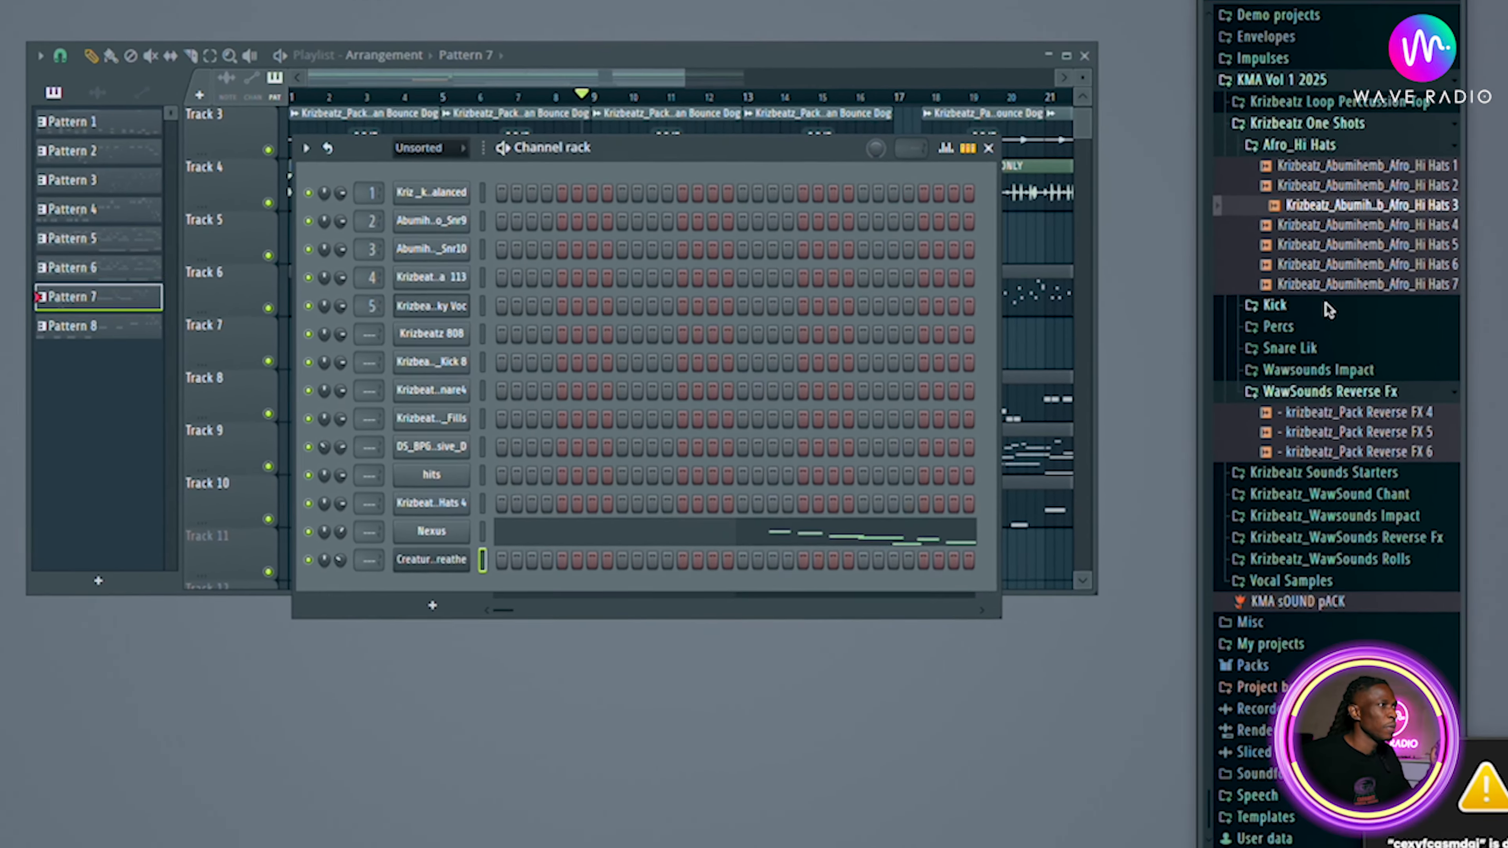
left_click(1315, 326)
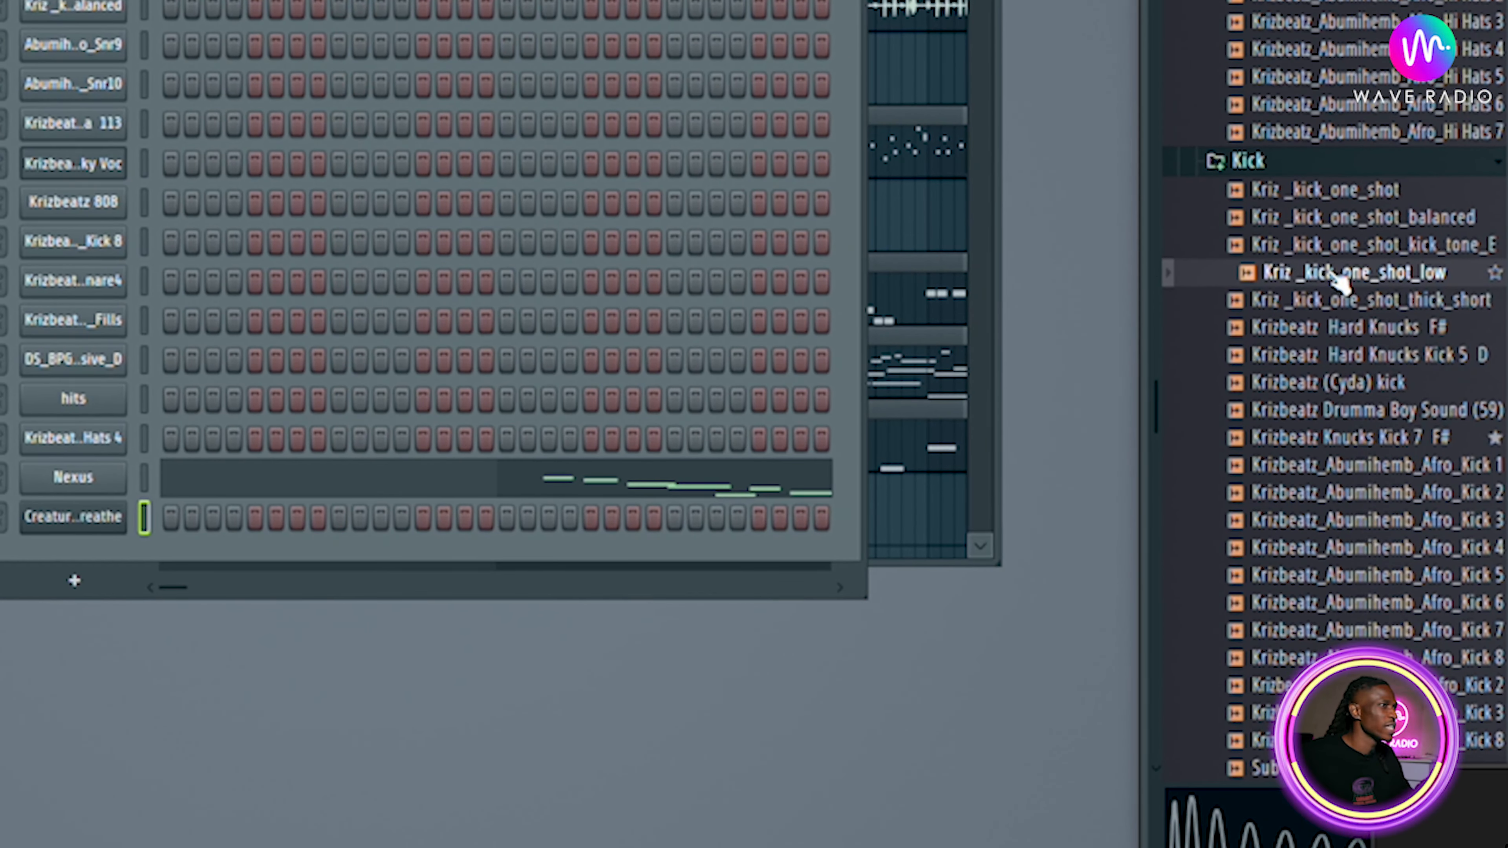
left_click_drag(1338, 282, 52, 571)
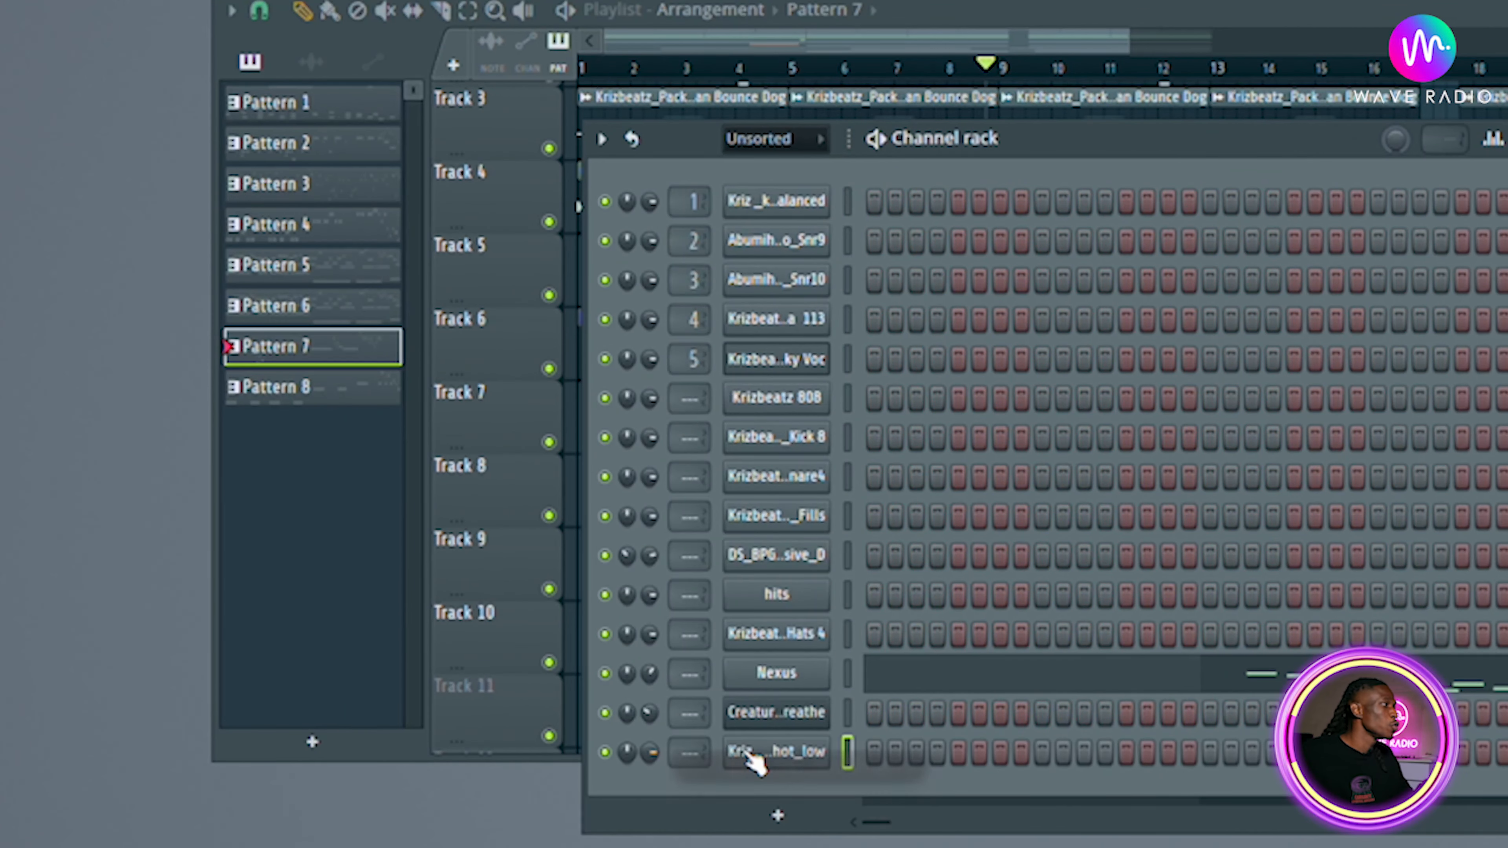
Open the new kick channel's sampler, move its window, and preview the sample.
left_click(751, 760)
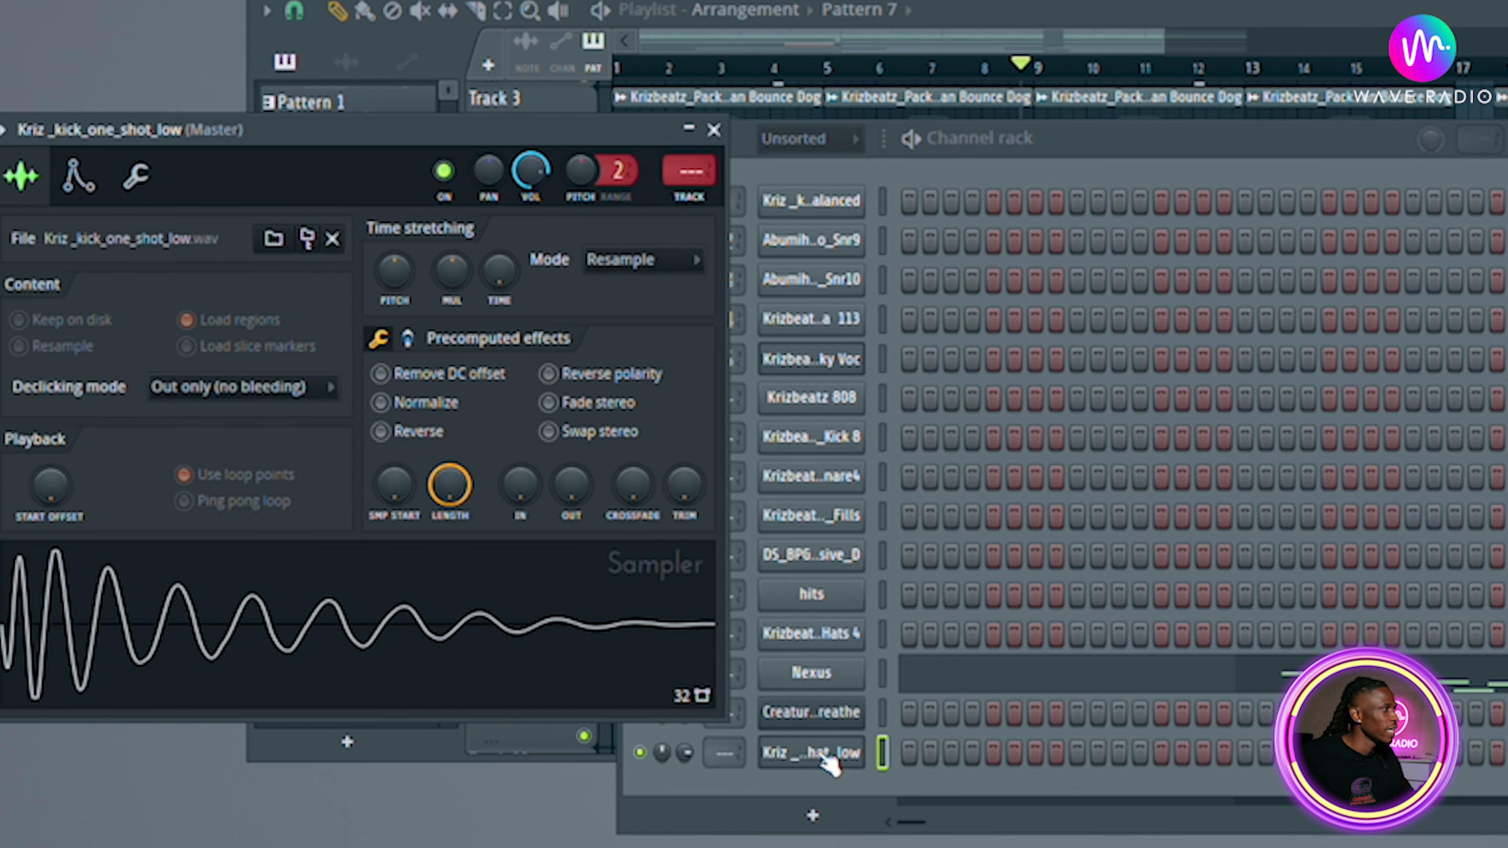
left_click(190, 620)
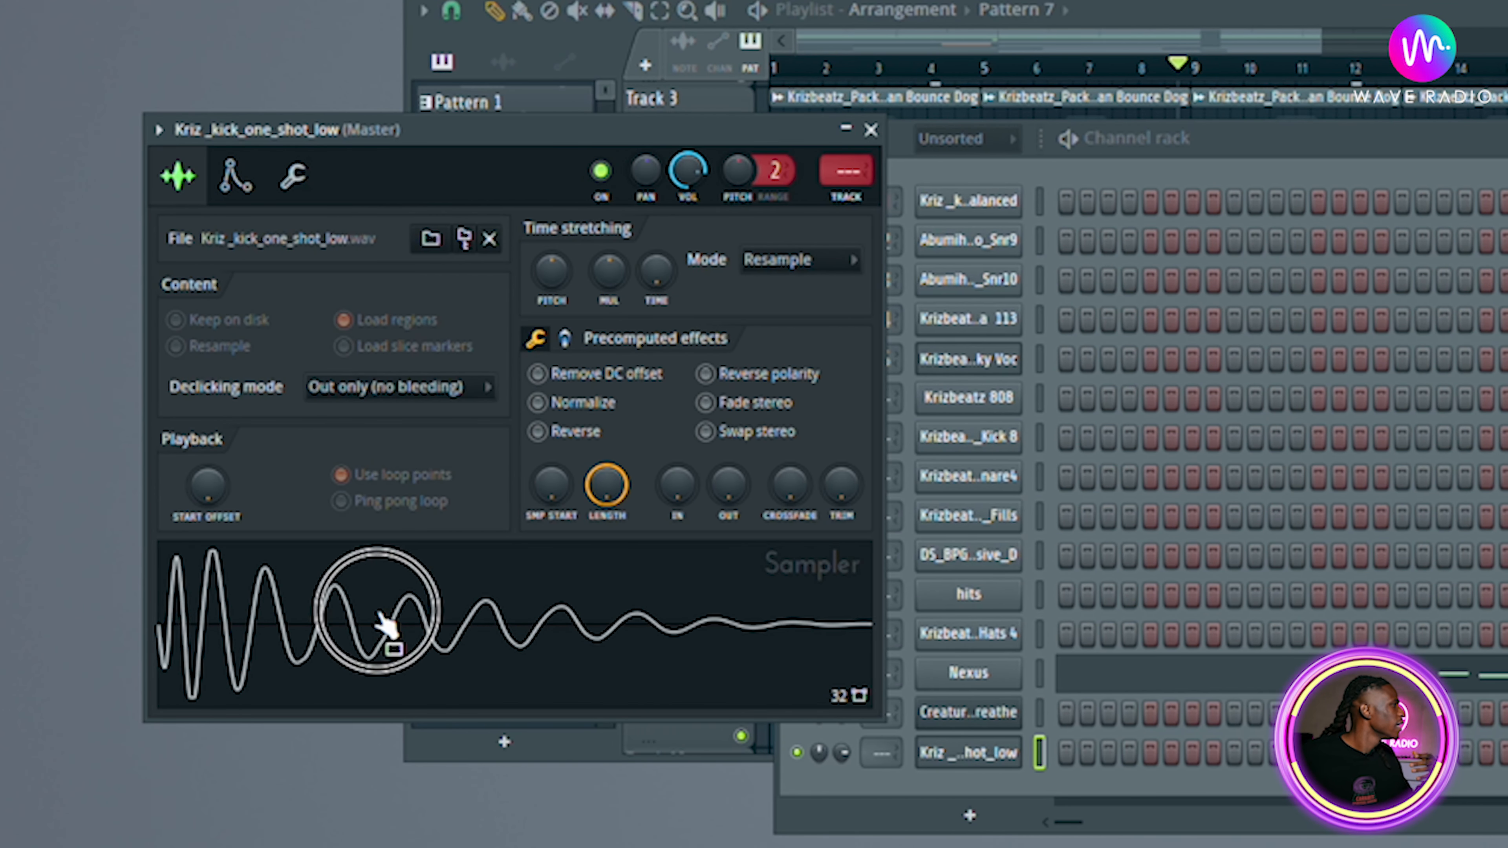
left_click(380, 614)
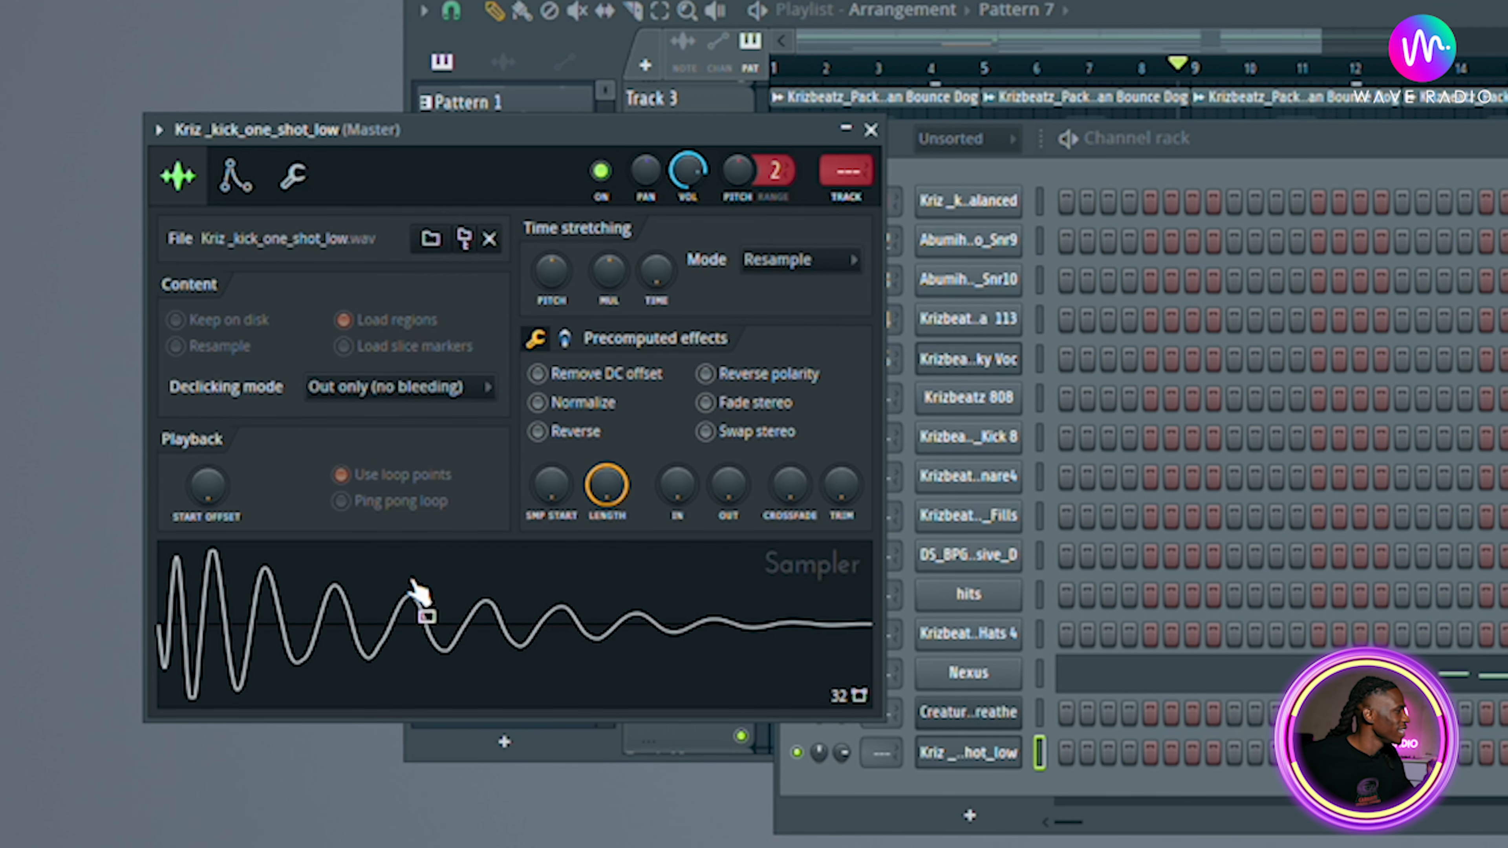
left_click(405, 604)
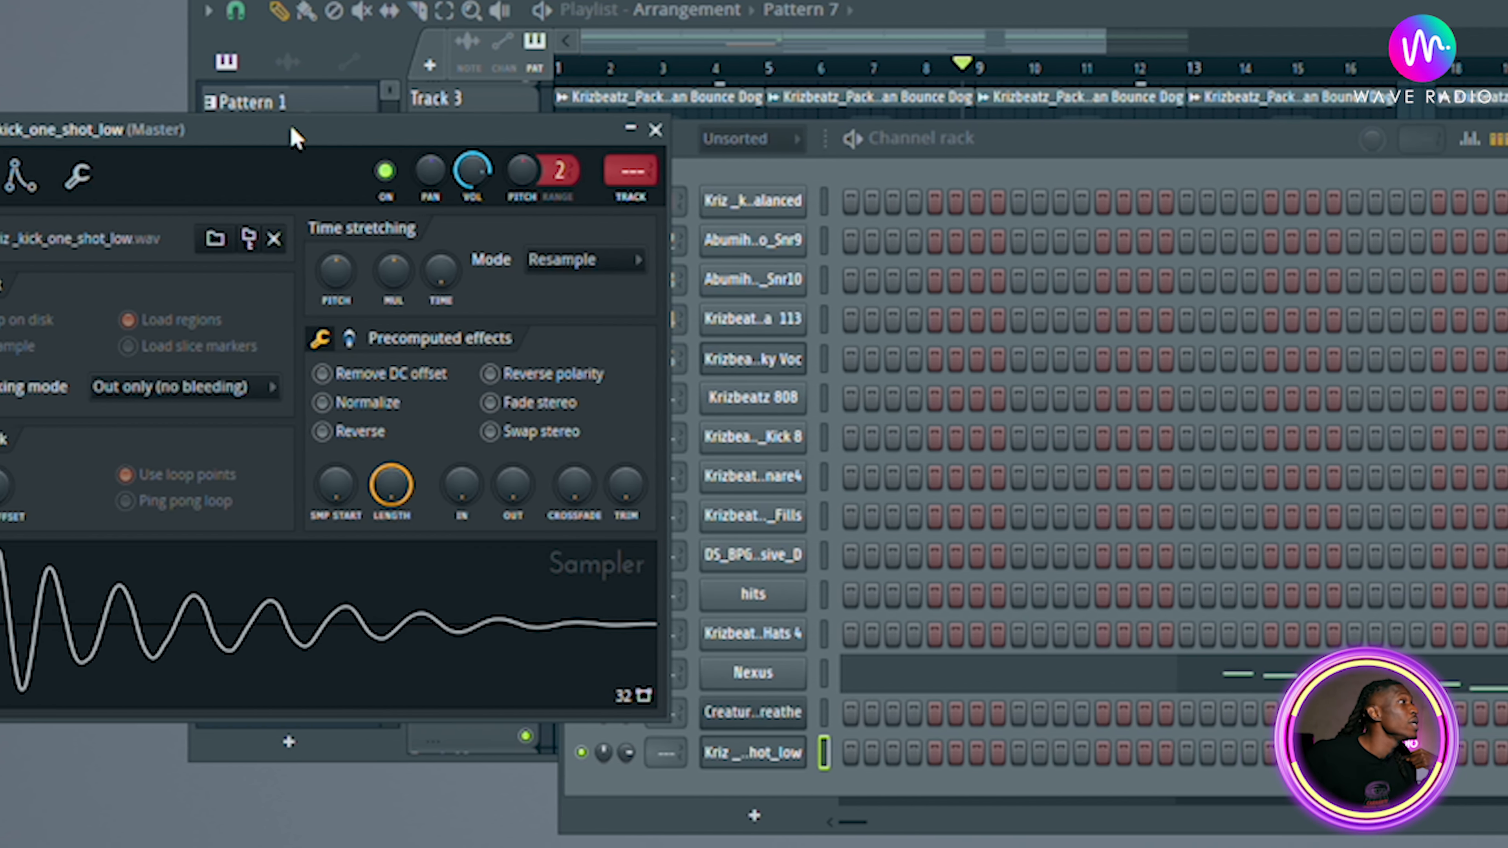
left_click_drag(507, 127, 1355, 112)
left_click(908, 610)
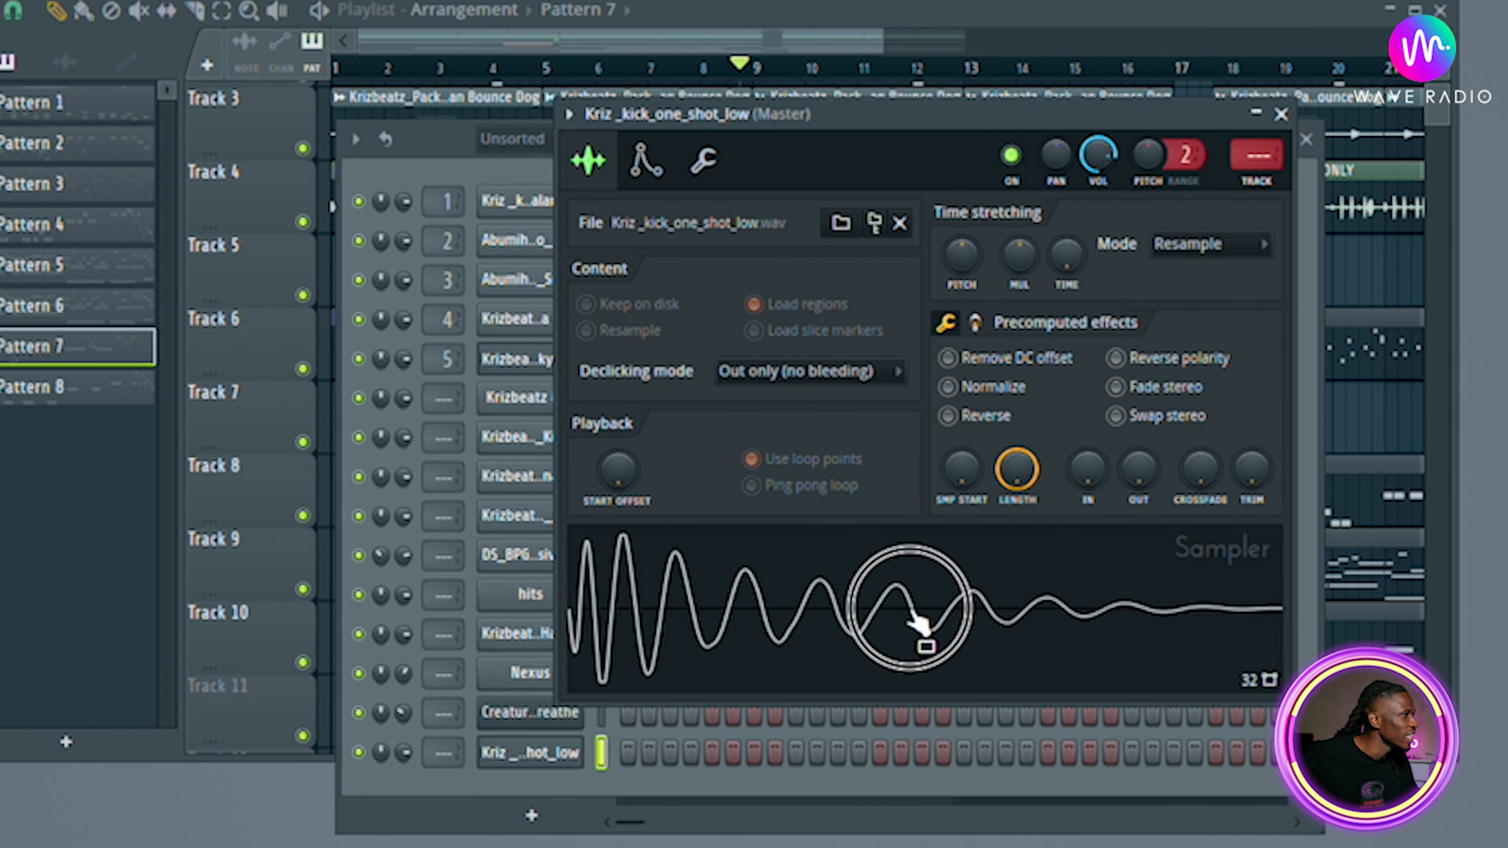
Turn up the OUT fade knob in the precomputed effects and preview the kick.
left_click_drag(1137, 470, 1137, 437)
left_click(1026, 591)
left_click(1038, 591)
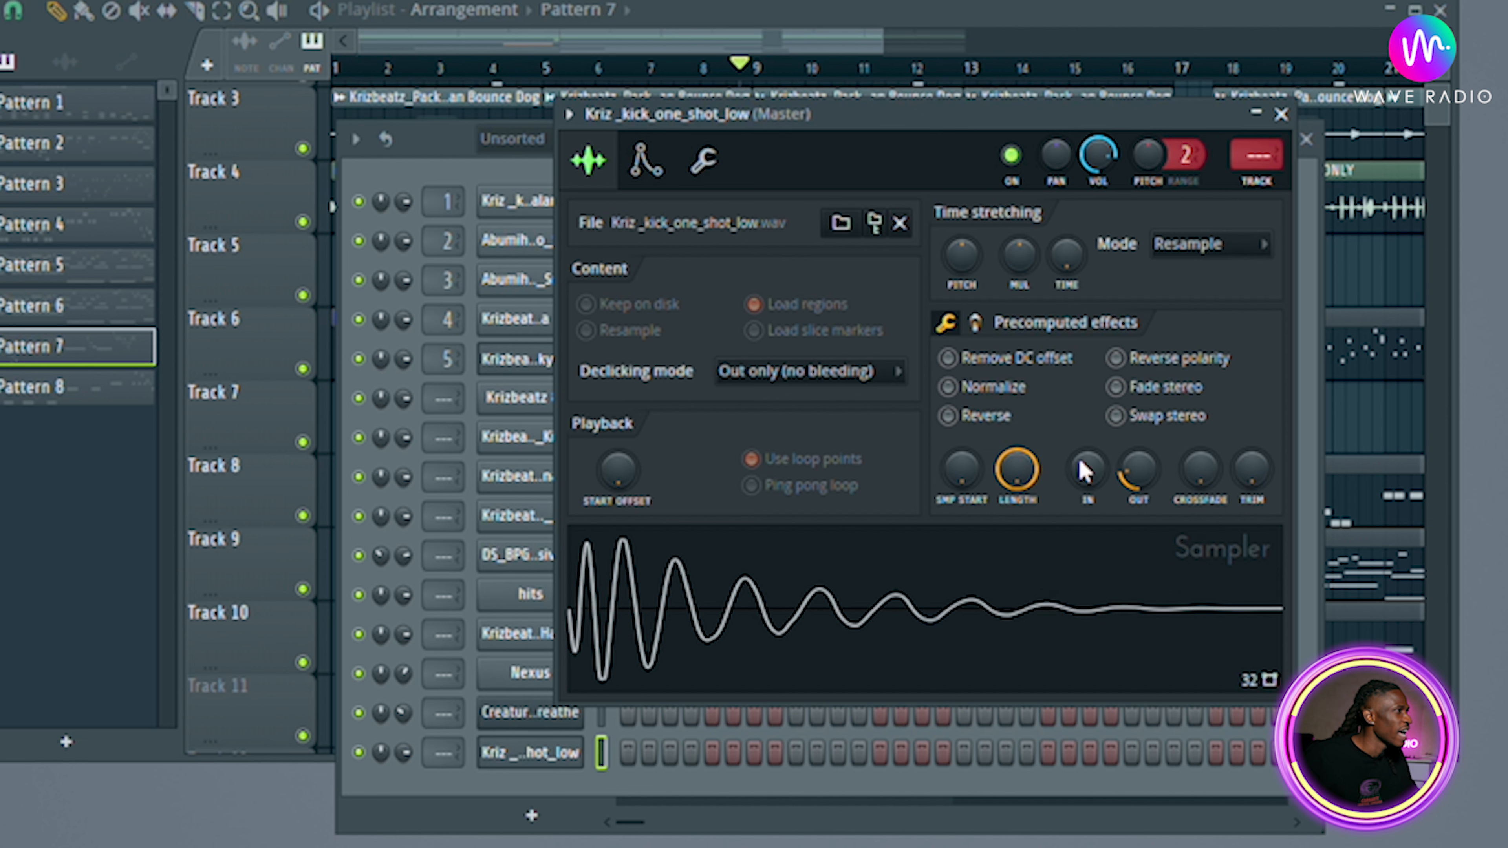
Toggle Normalize, preview the kick, and turn down the Length knob.
left_click(947, 388)
left_click(977, 391)
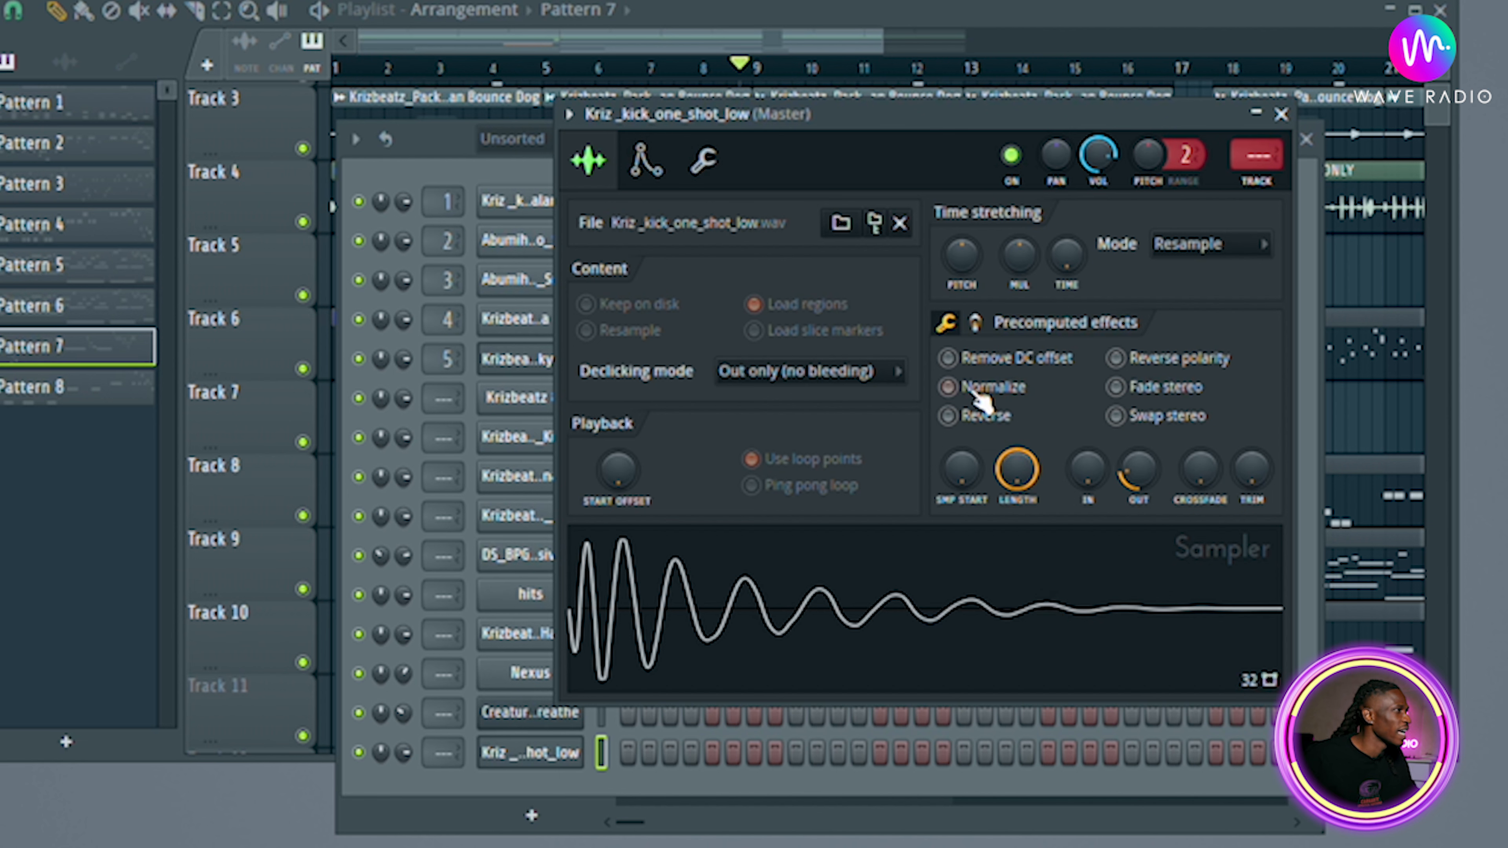
left_click(846, 609)
left_click_drag(1018, 456, 960, 477)
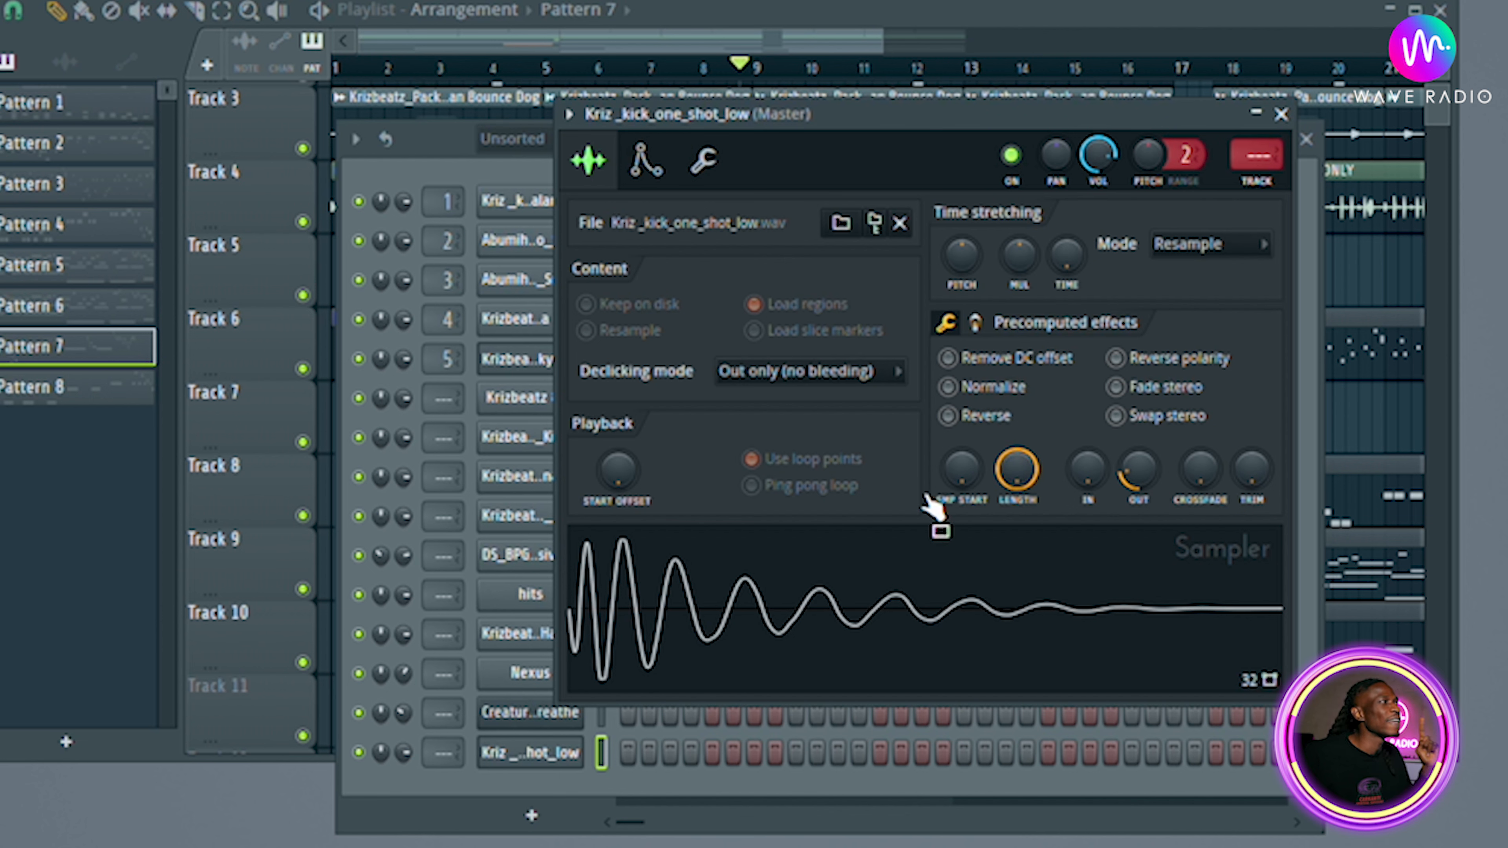
Switch the precomputed effects to the Boost page, raise Boost slightly, and enable Clip.
left_click(706, 164)
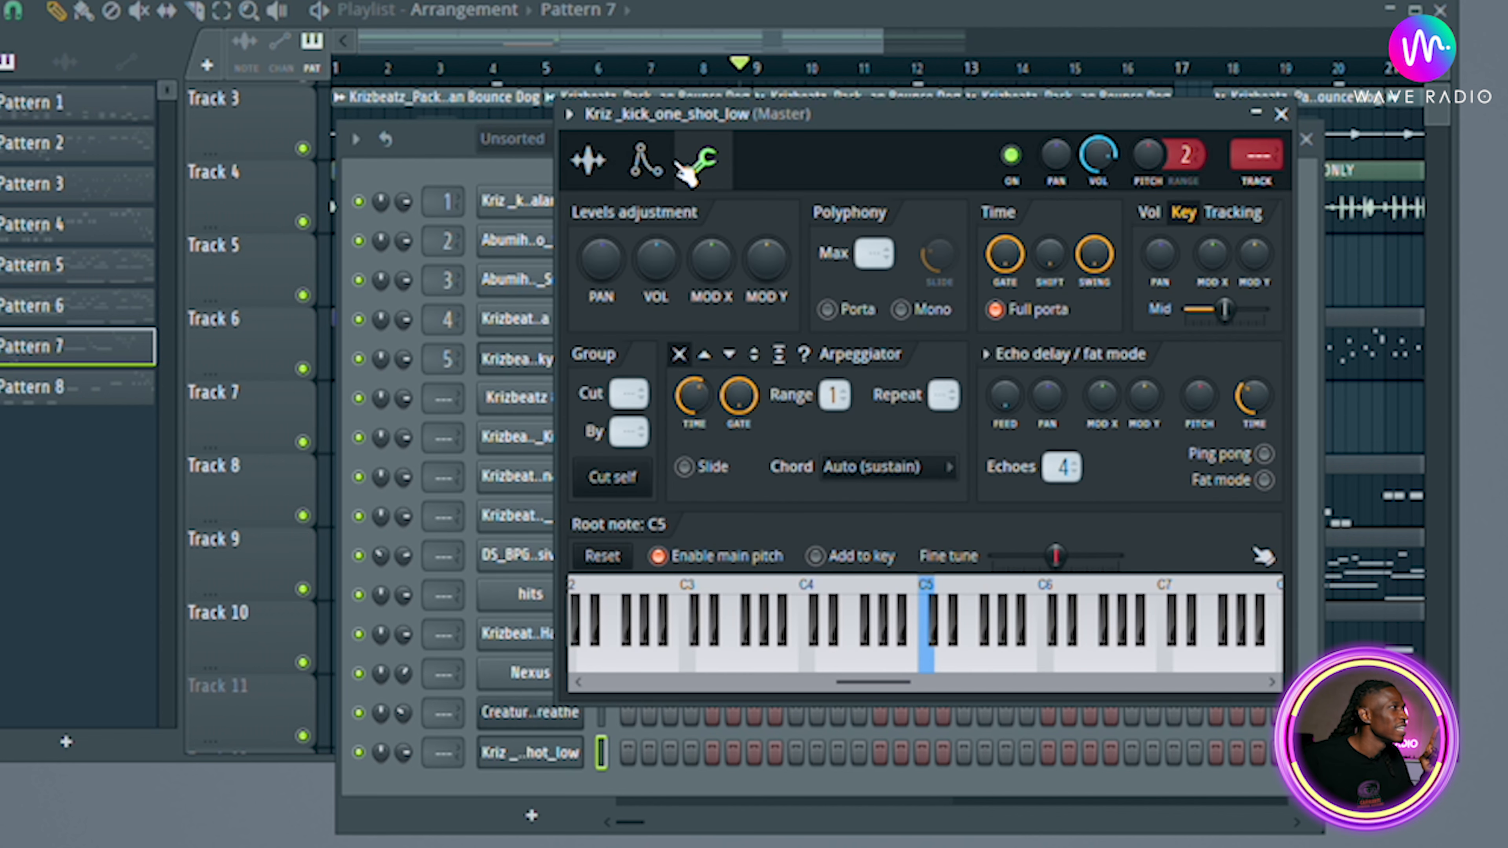
left_click(588, 162)
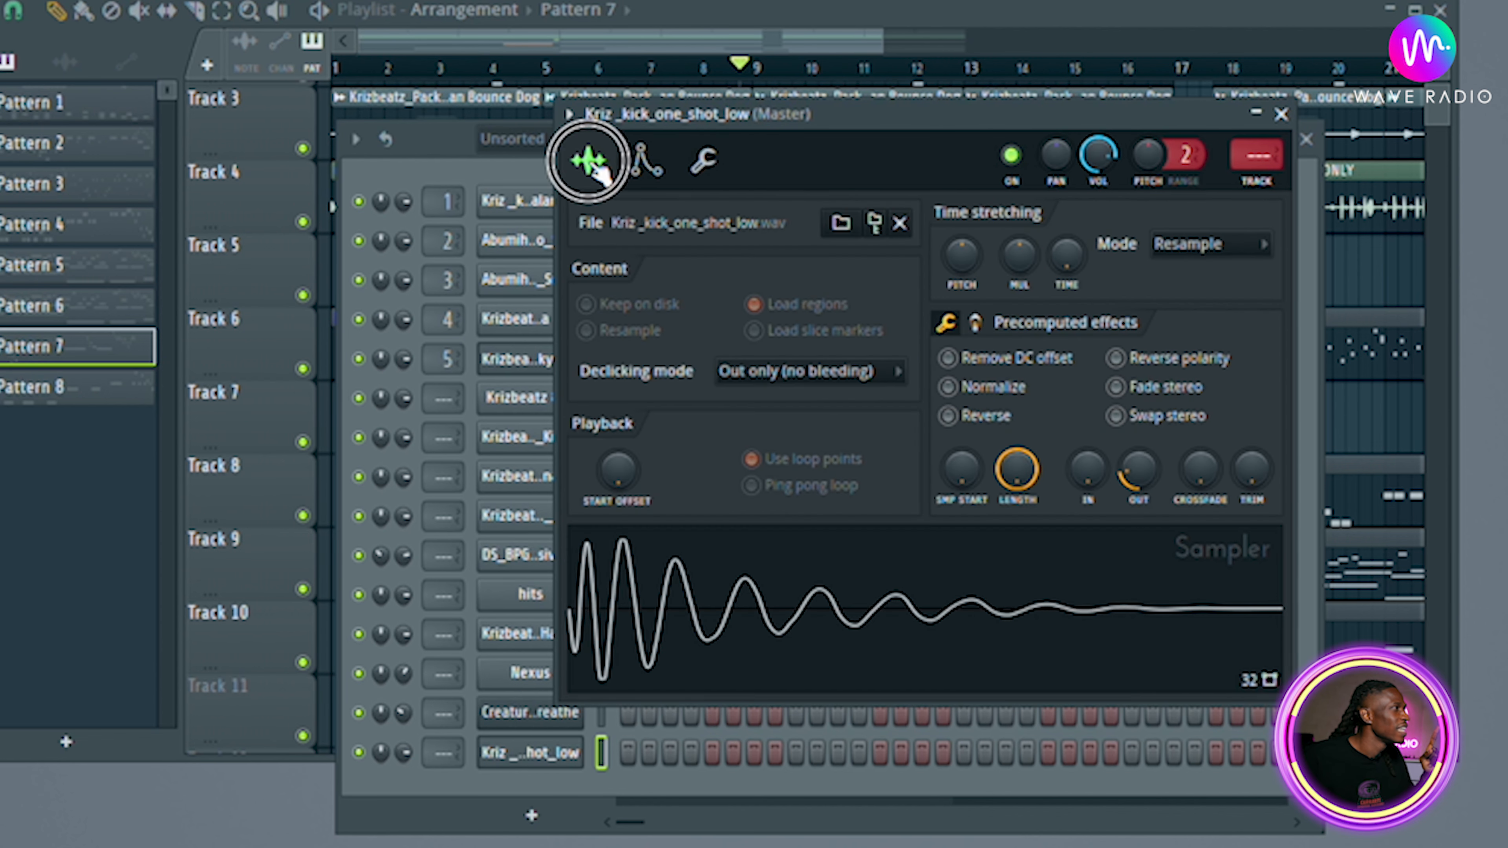
left_click(975, 322)
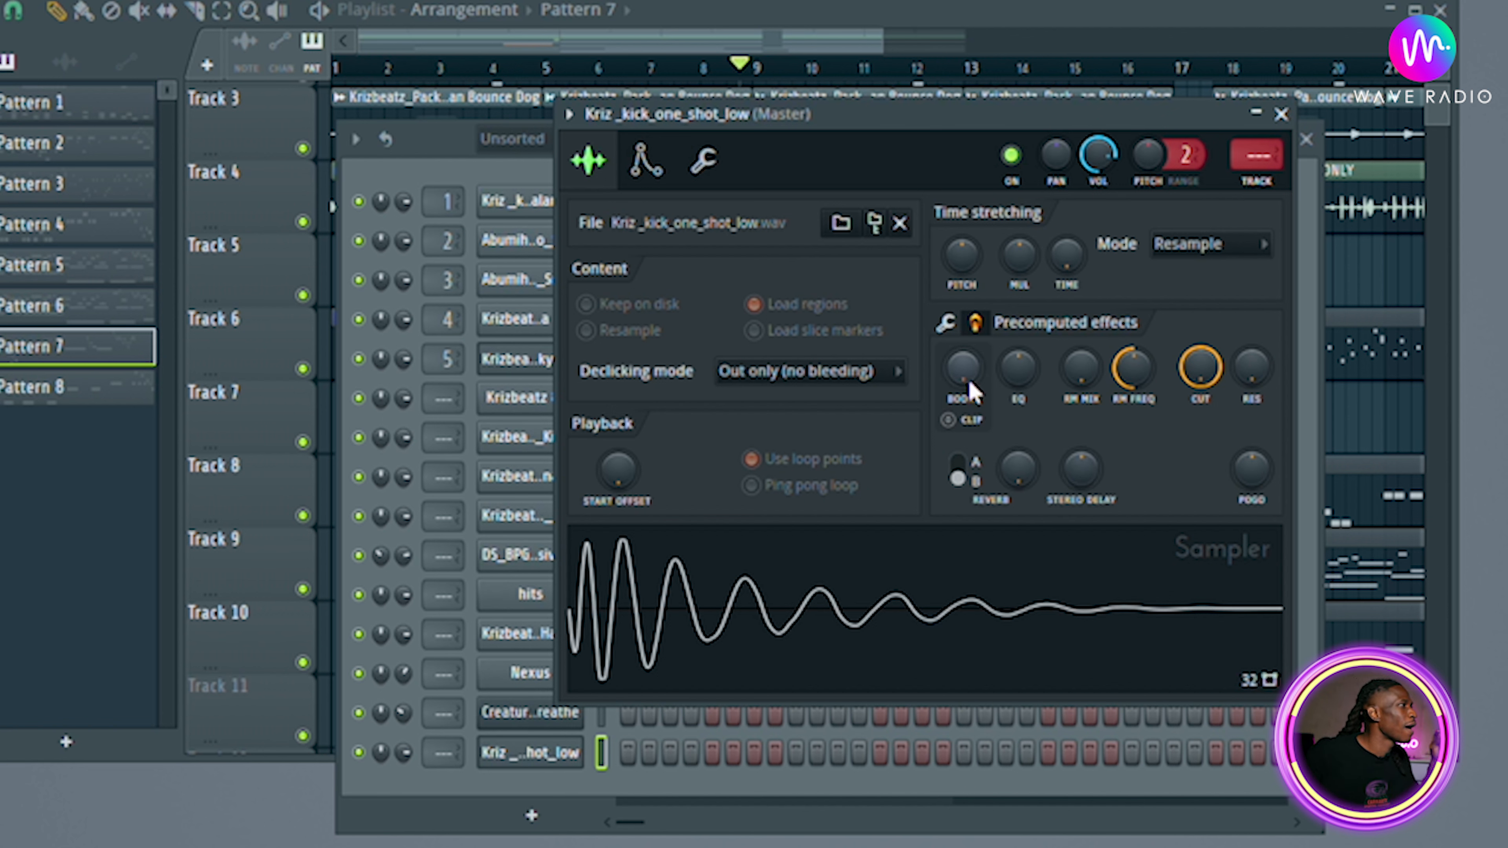
left_click_drag(972, 375, 972, 367)
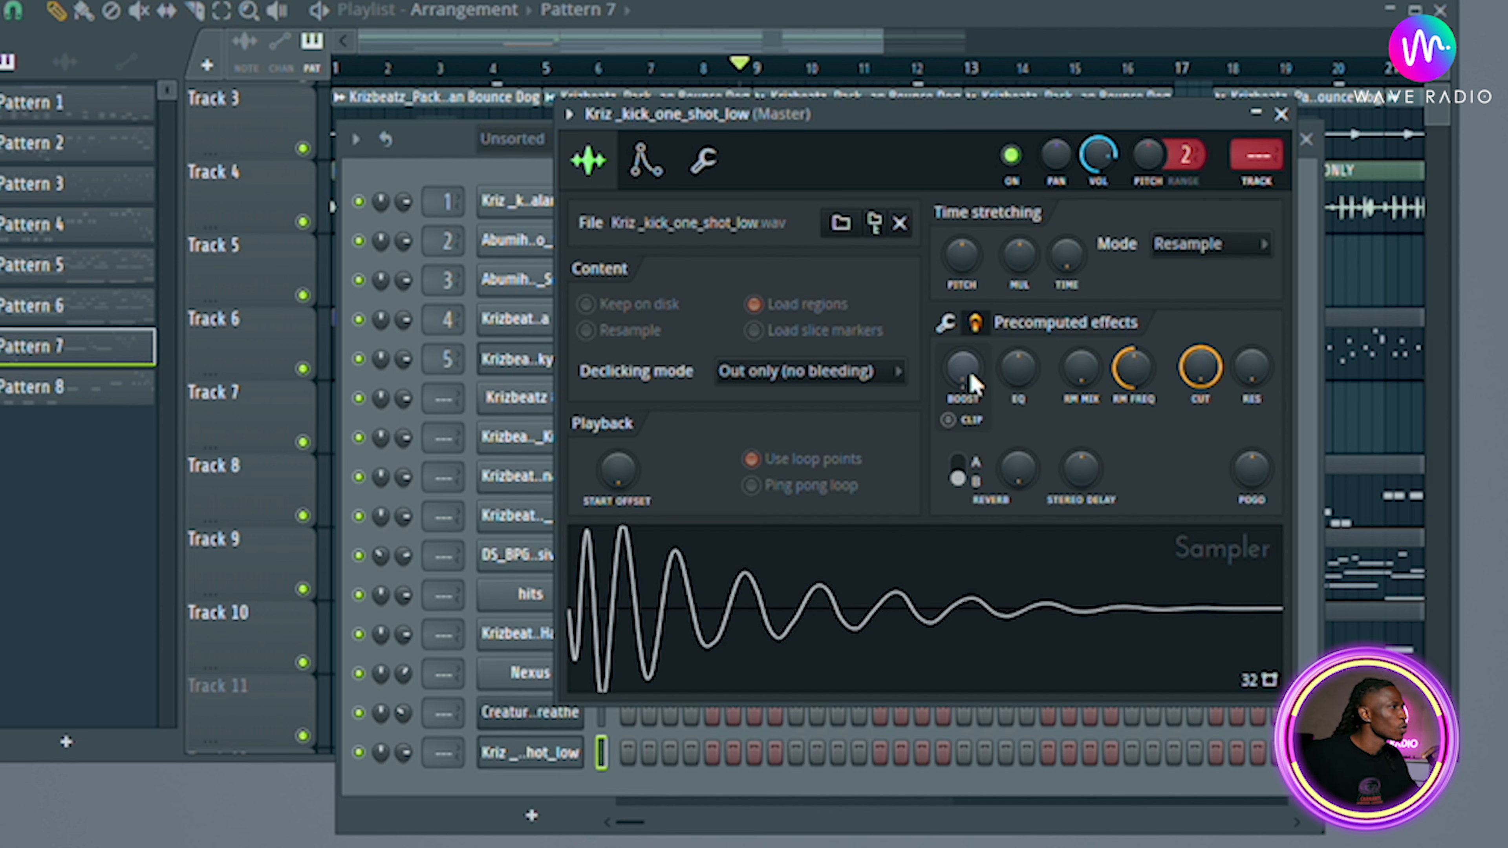
left_click(948, 420)
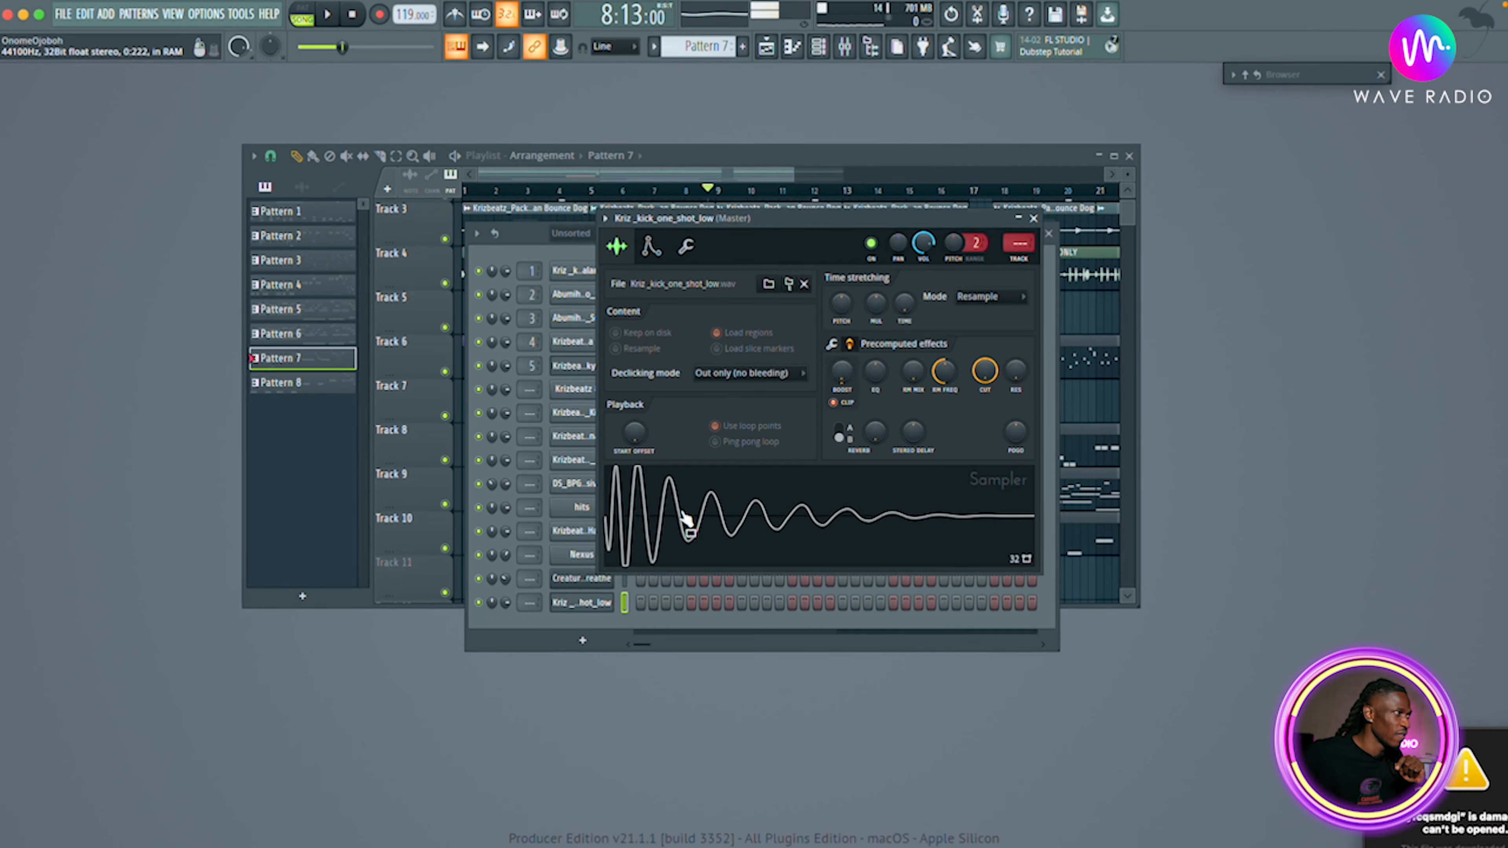
Increase the Boost further with Clip on and preview the distorted kick.
left_click_drag(839, 373, 840, 359)
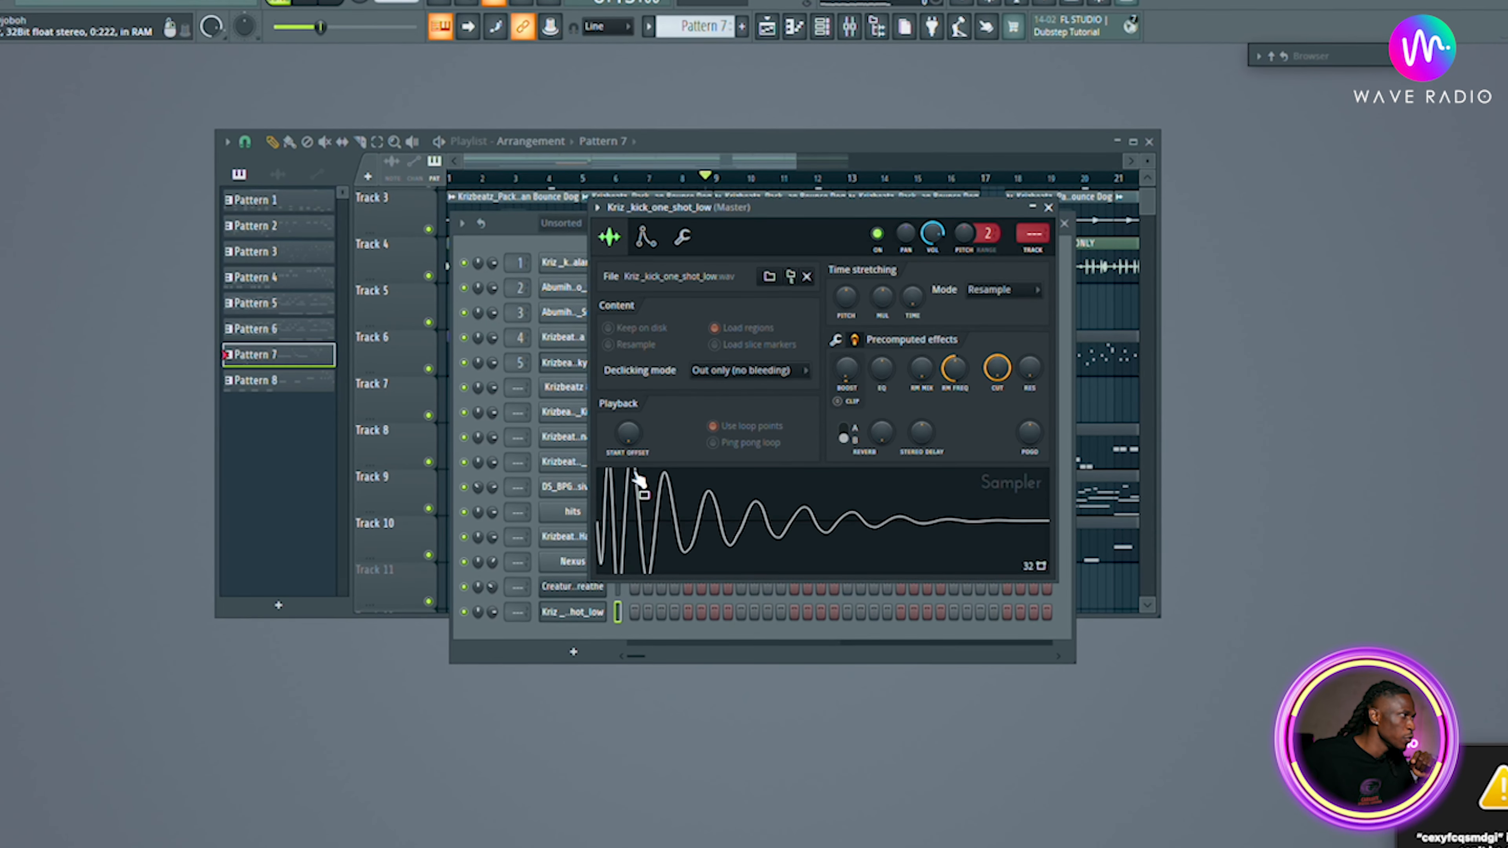
left_click(839, 401)
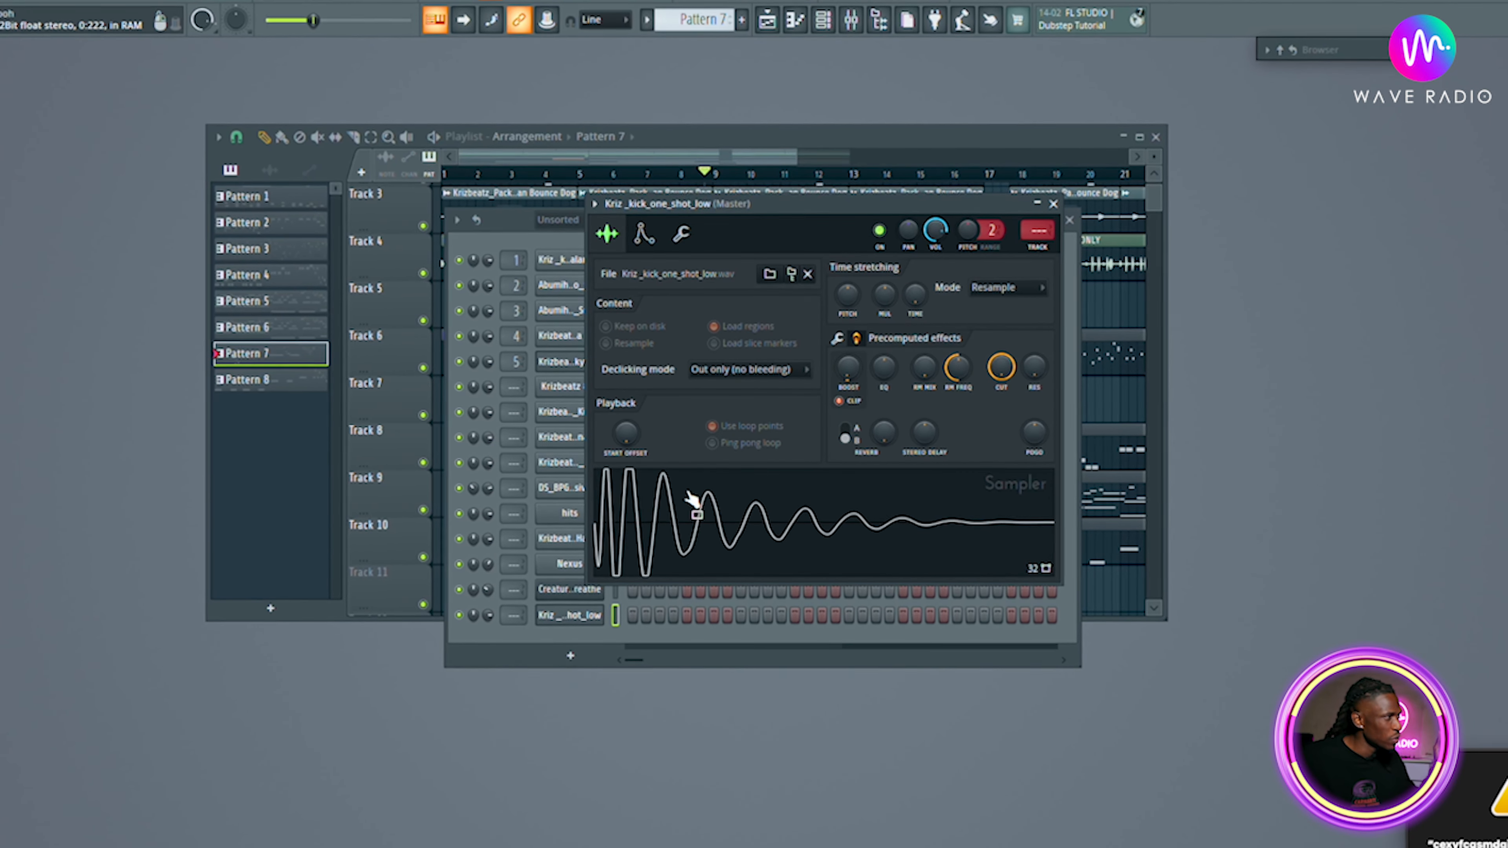
left_click_drag(848, 368, 848, 355)
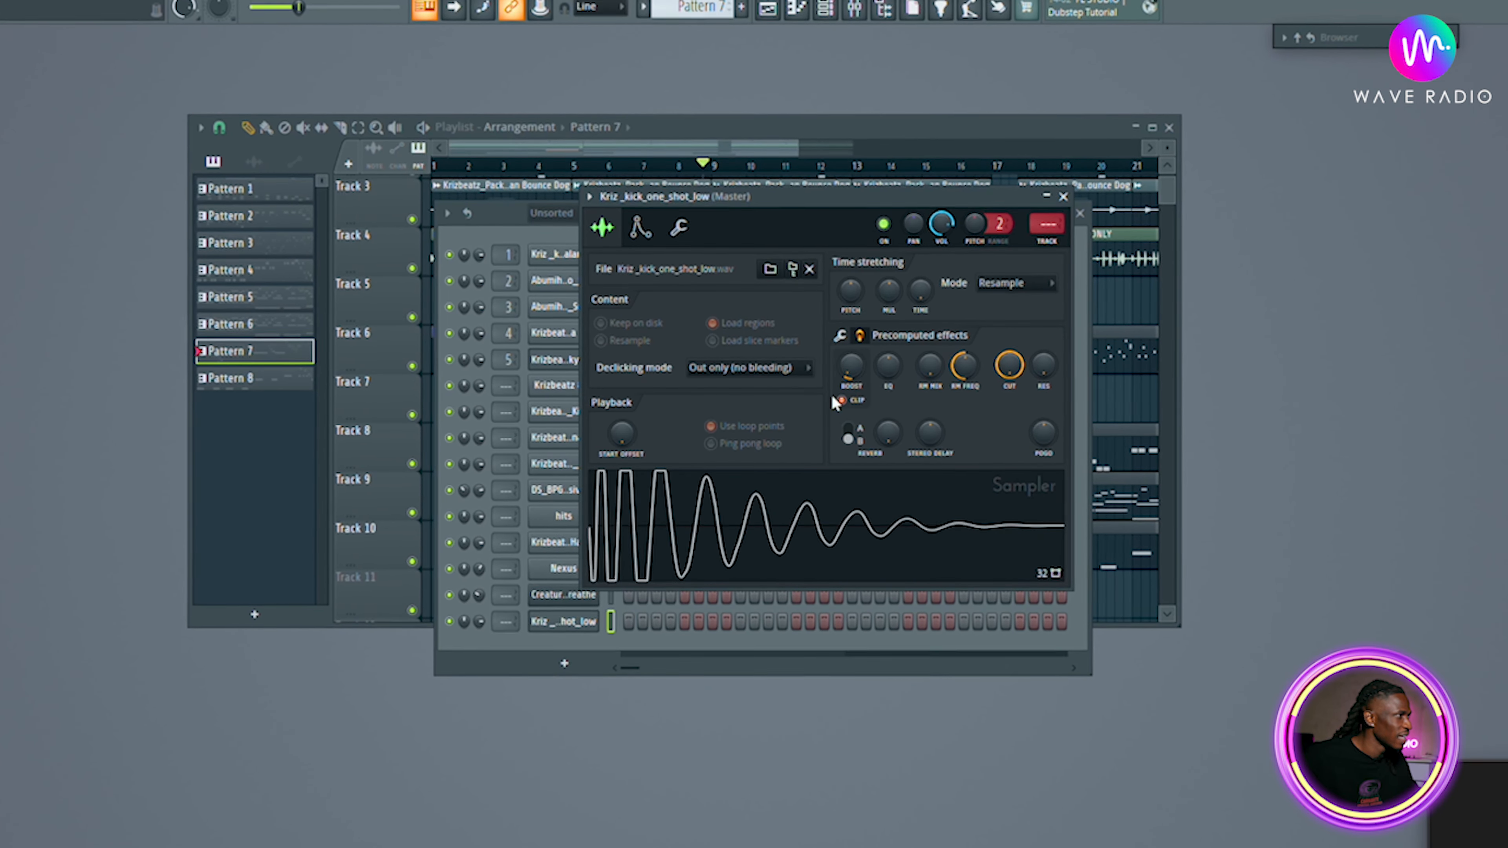
left_click_drag(850, 366, 850, 351)
left_click(743, 518)
left_click(744, 518)
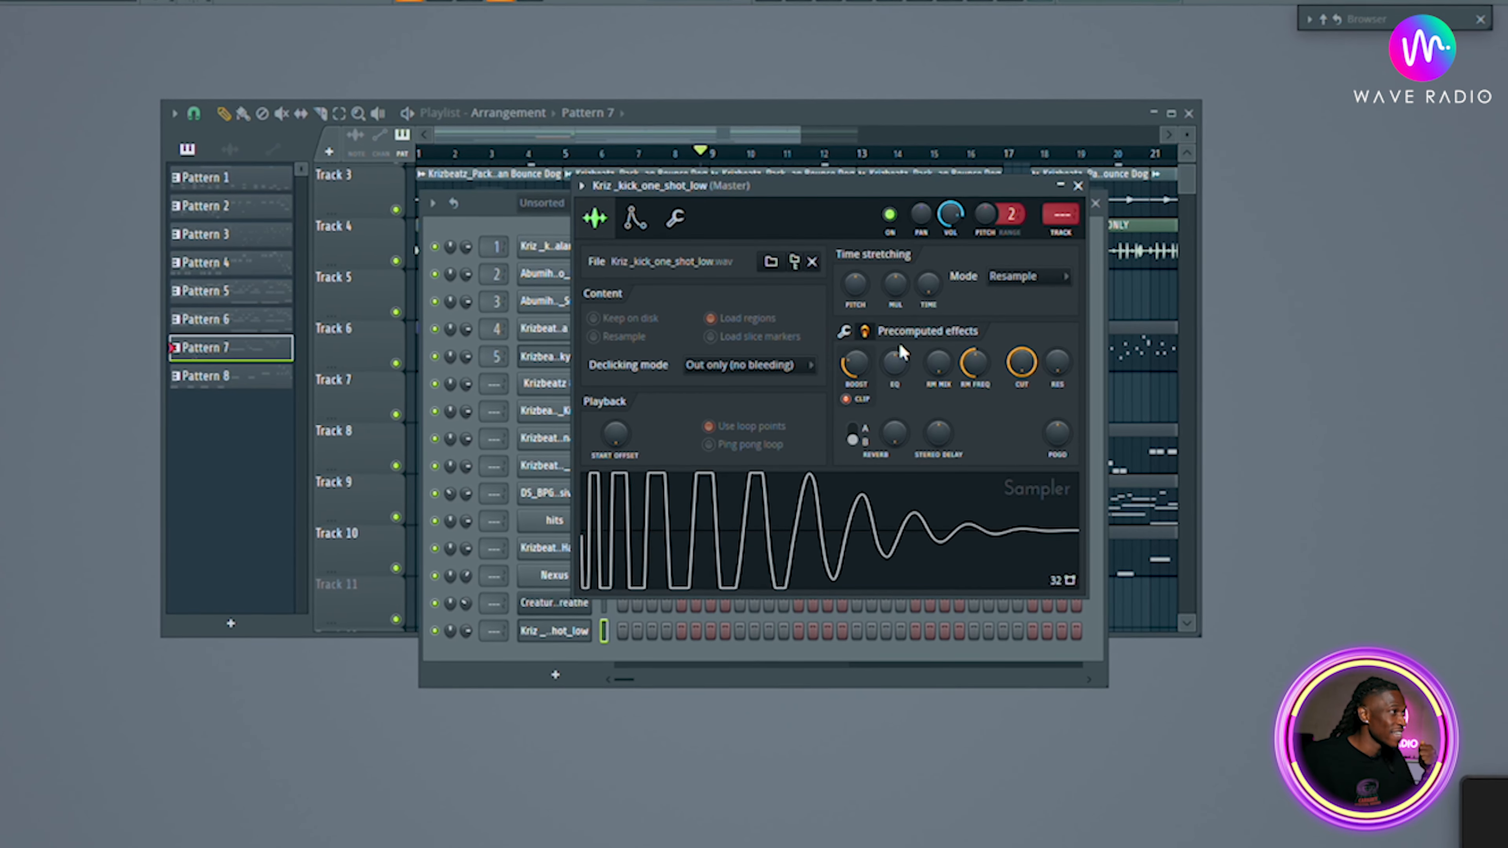
Lower the Boost knob and preview the kick again.
left_click_drag(861, 362, 860, 404)
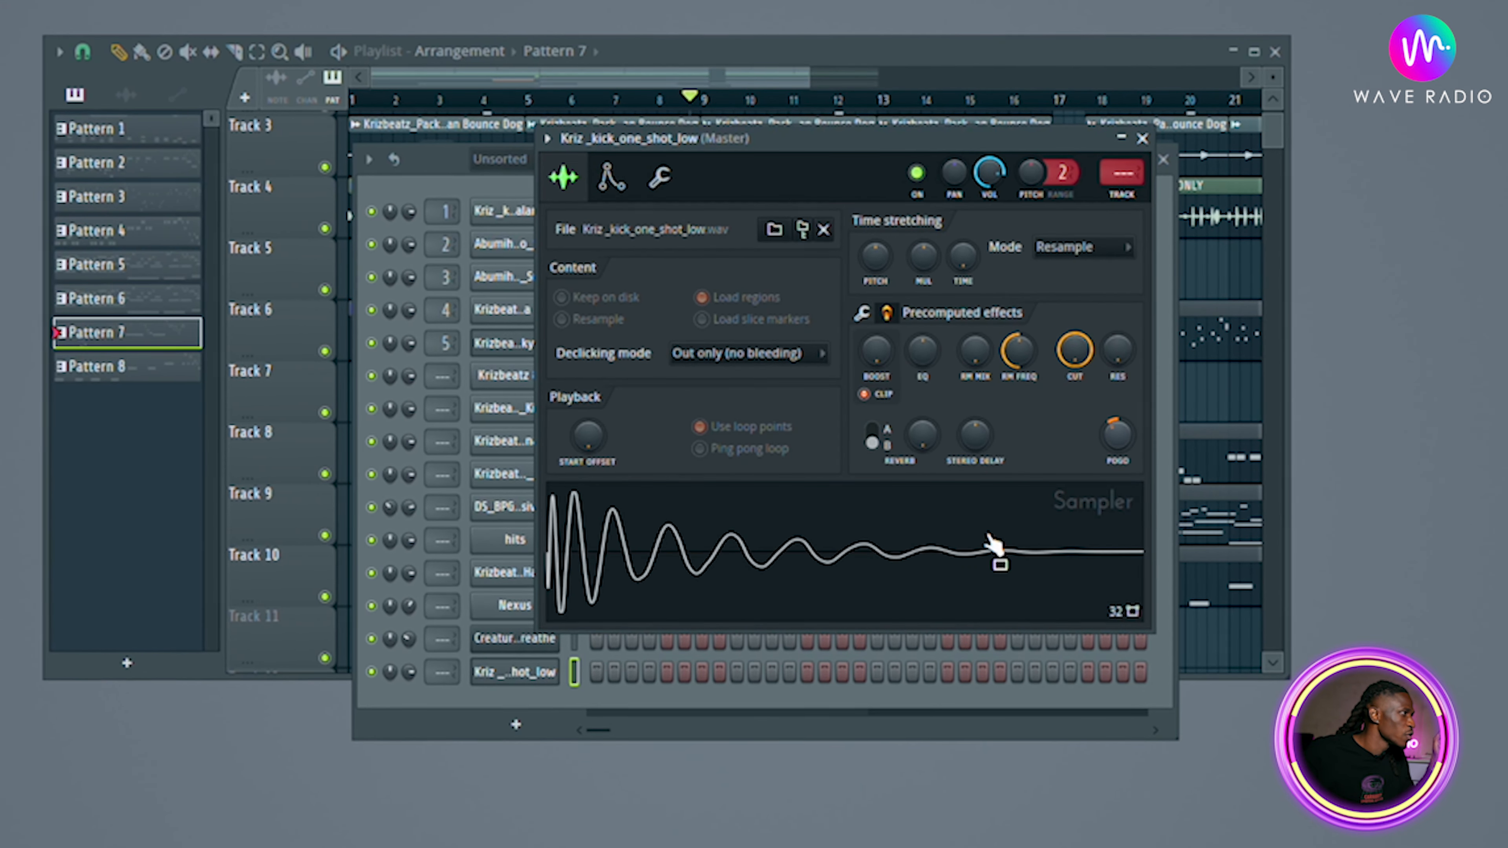
left_click(685, 568)
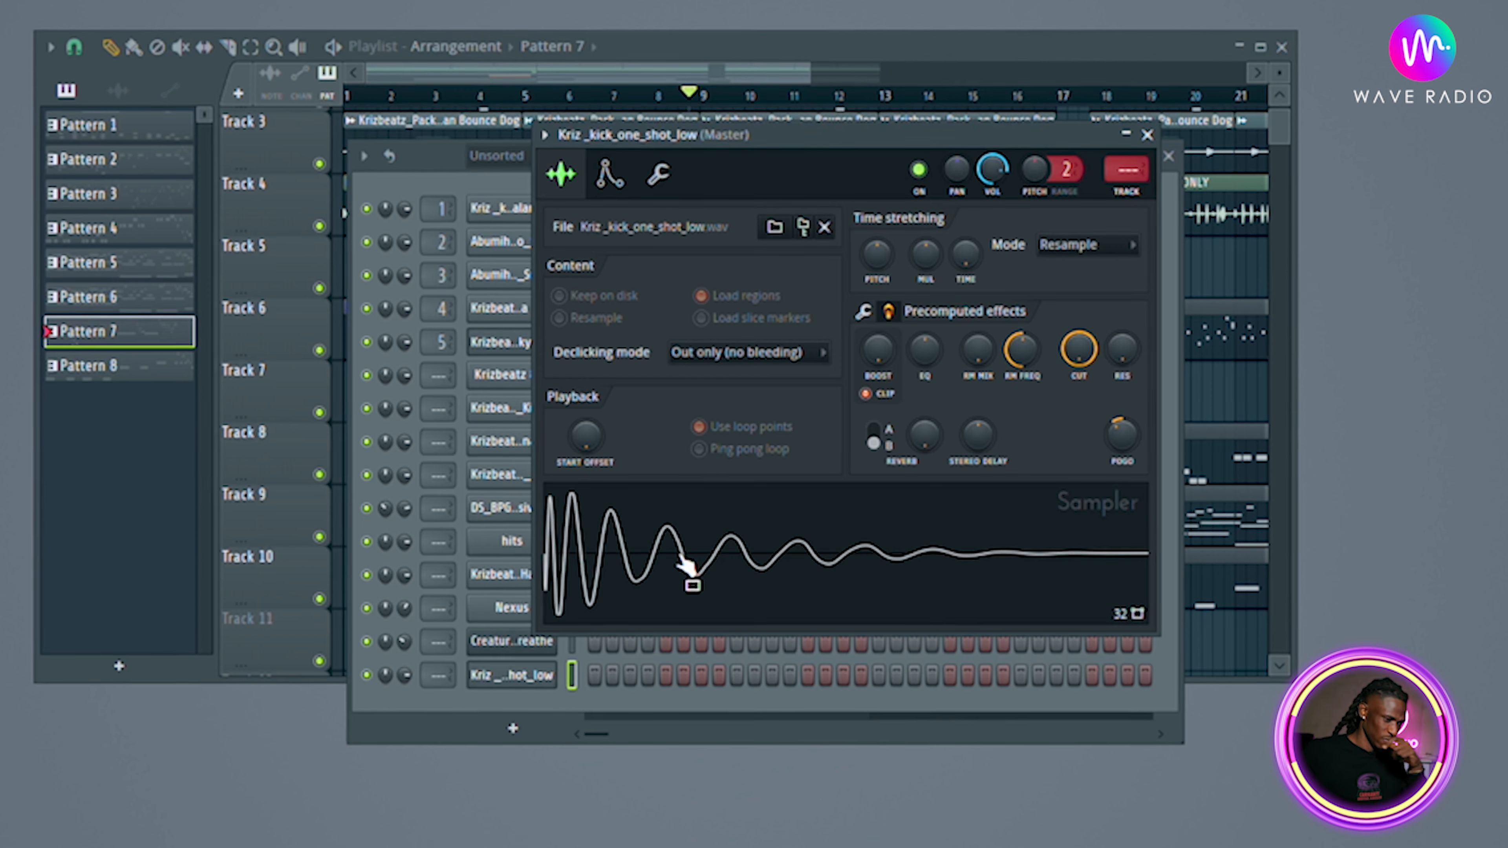
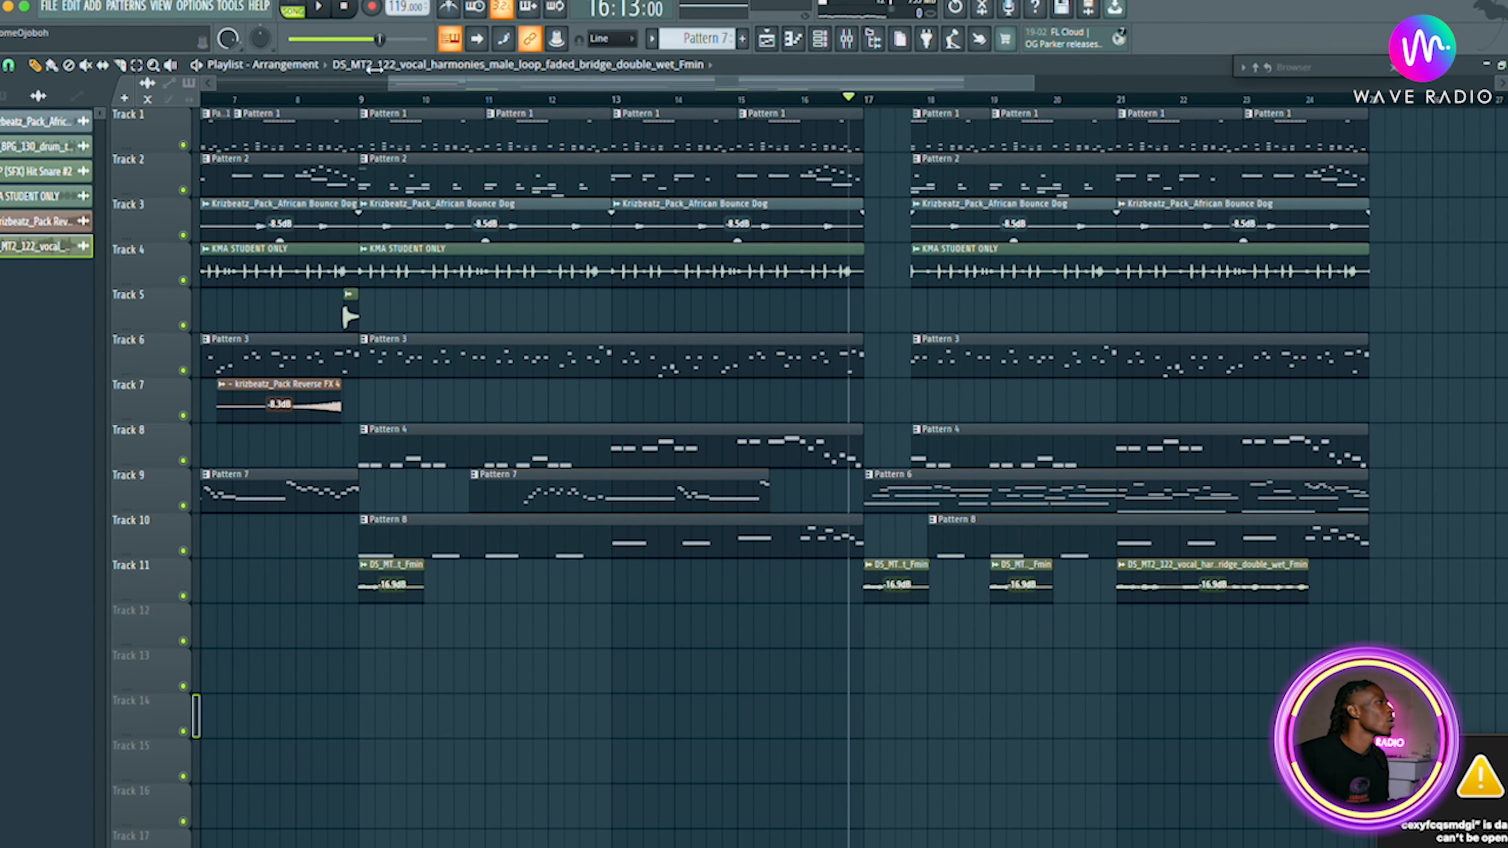
Show all channels in the channel rack and open the DS_M...Fmin vocal loop channel's settings.
left_click(800, 47)
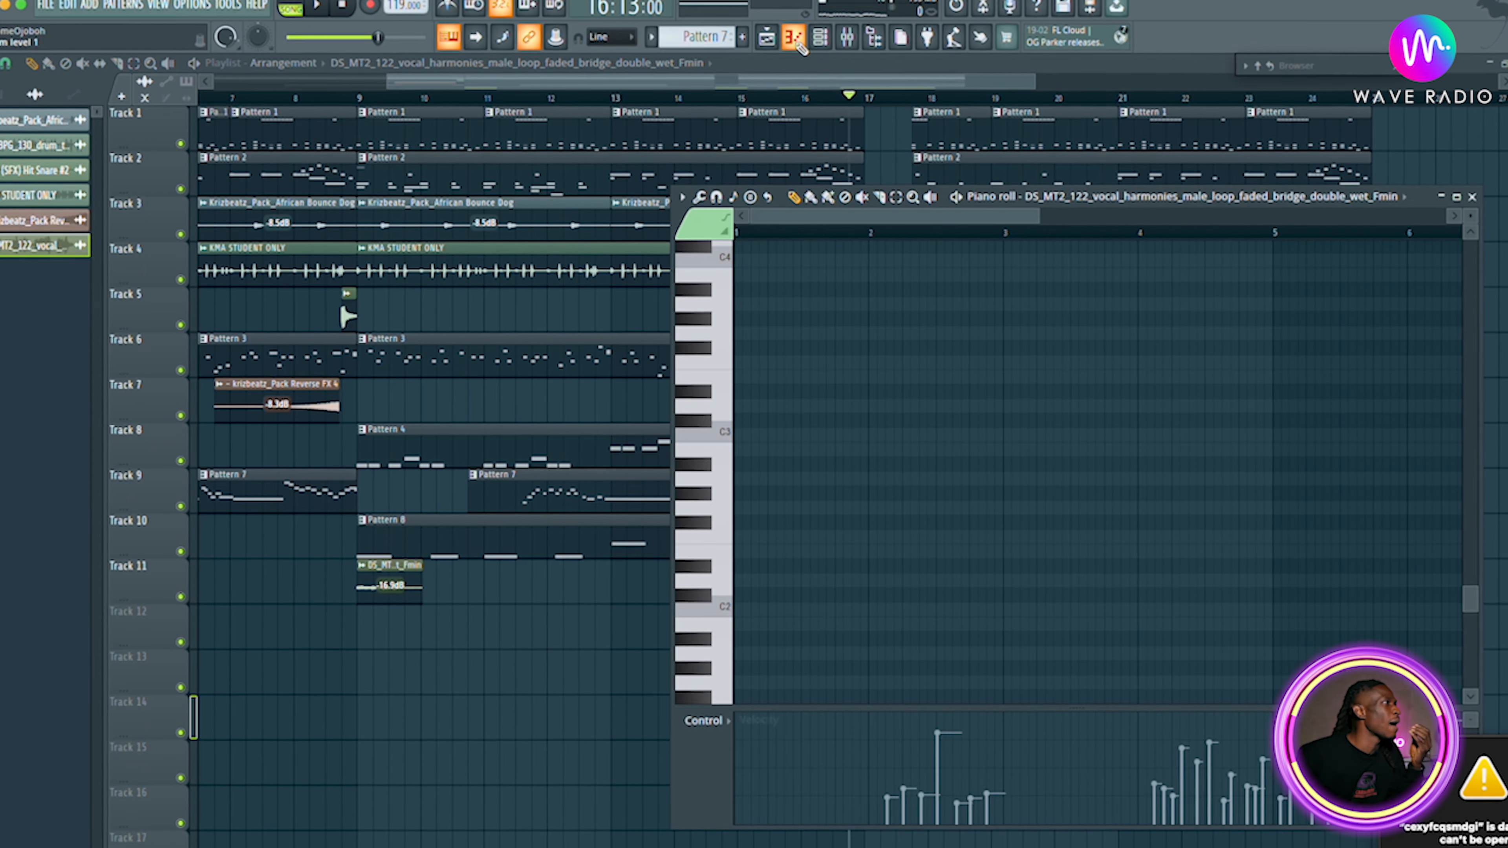
left_click(768, 38)
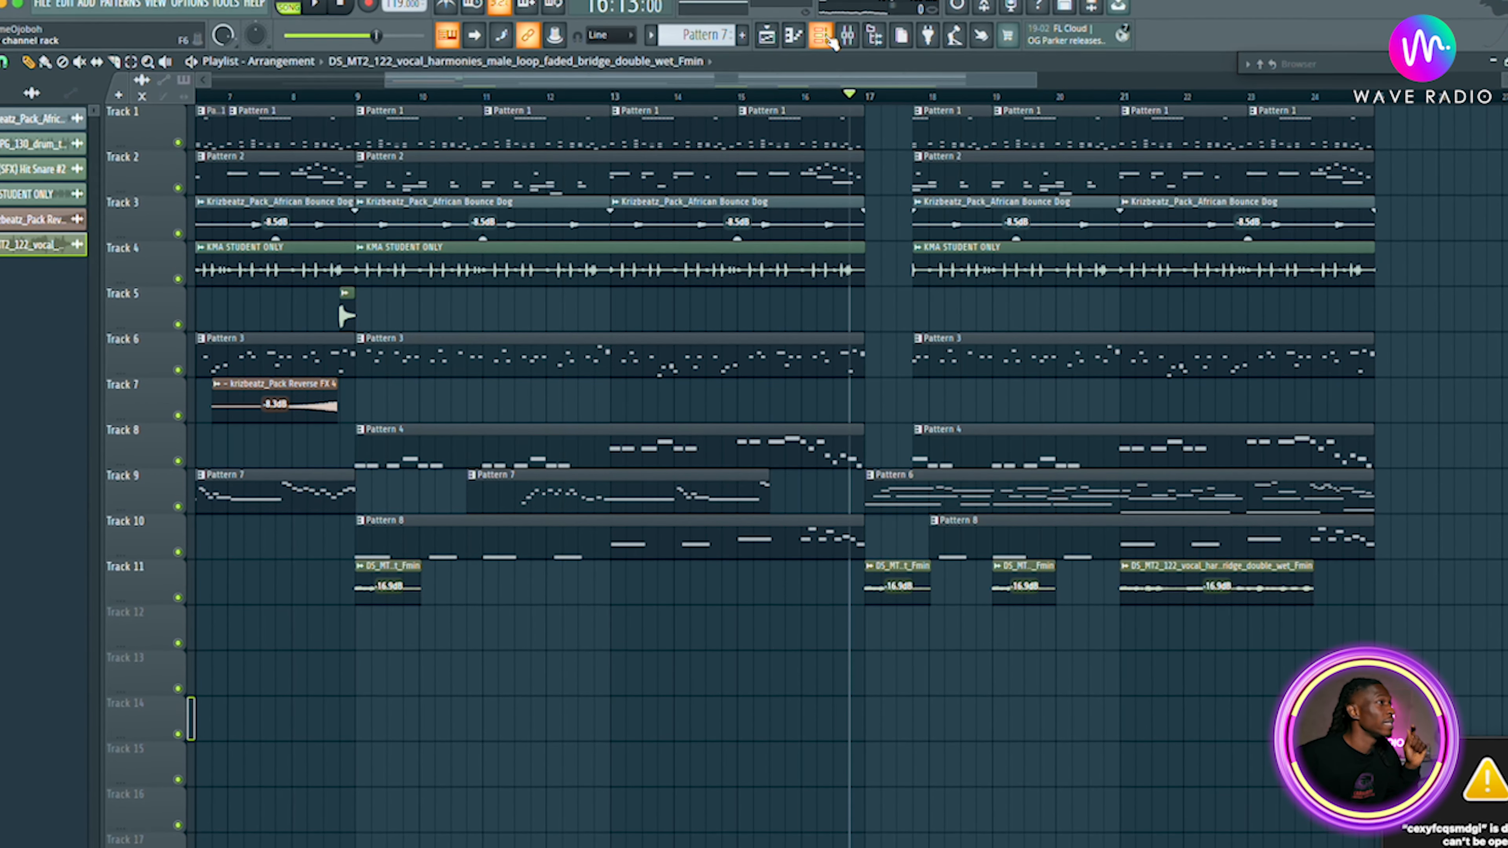
left_click(831, 41)
left_click(774, 42)
left_click(776, 44)
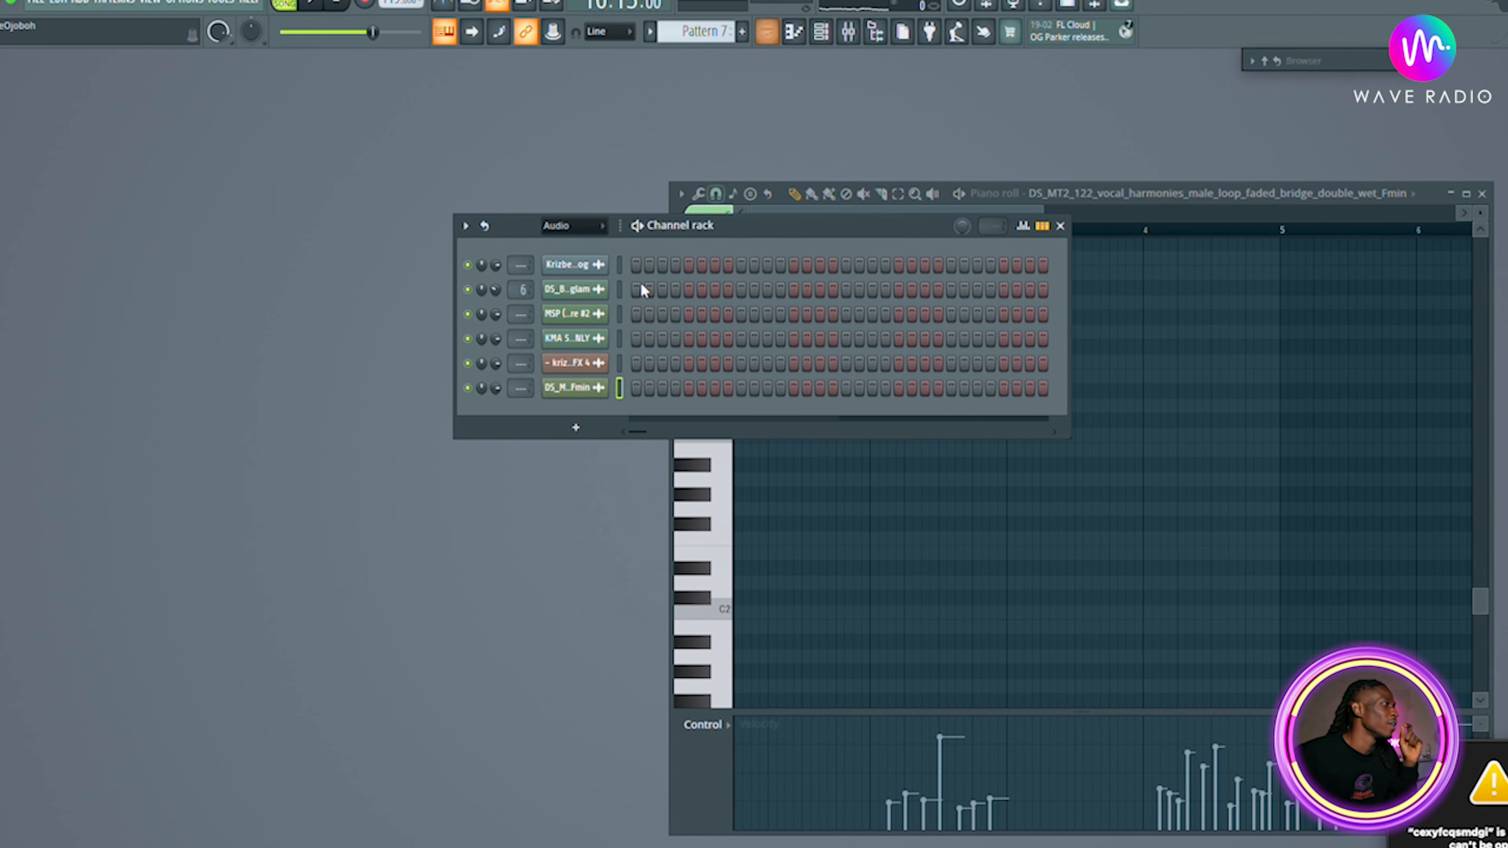
left_click(574, 242)
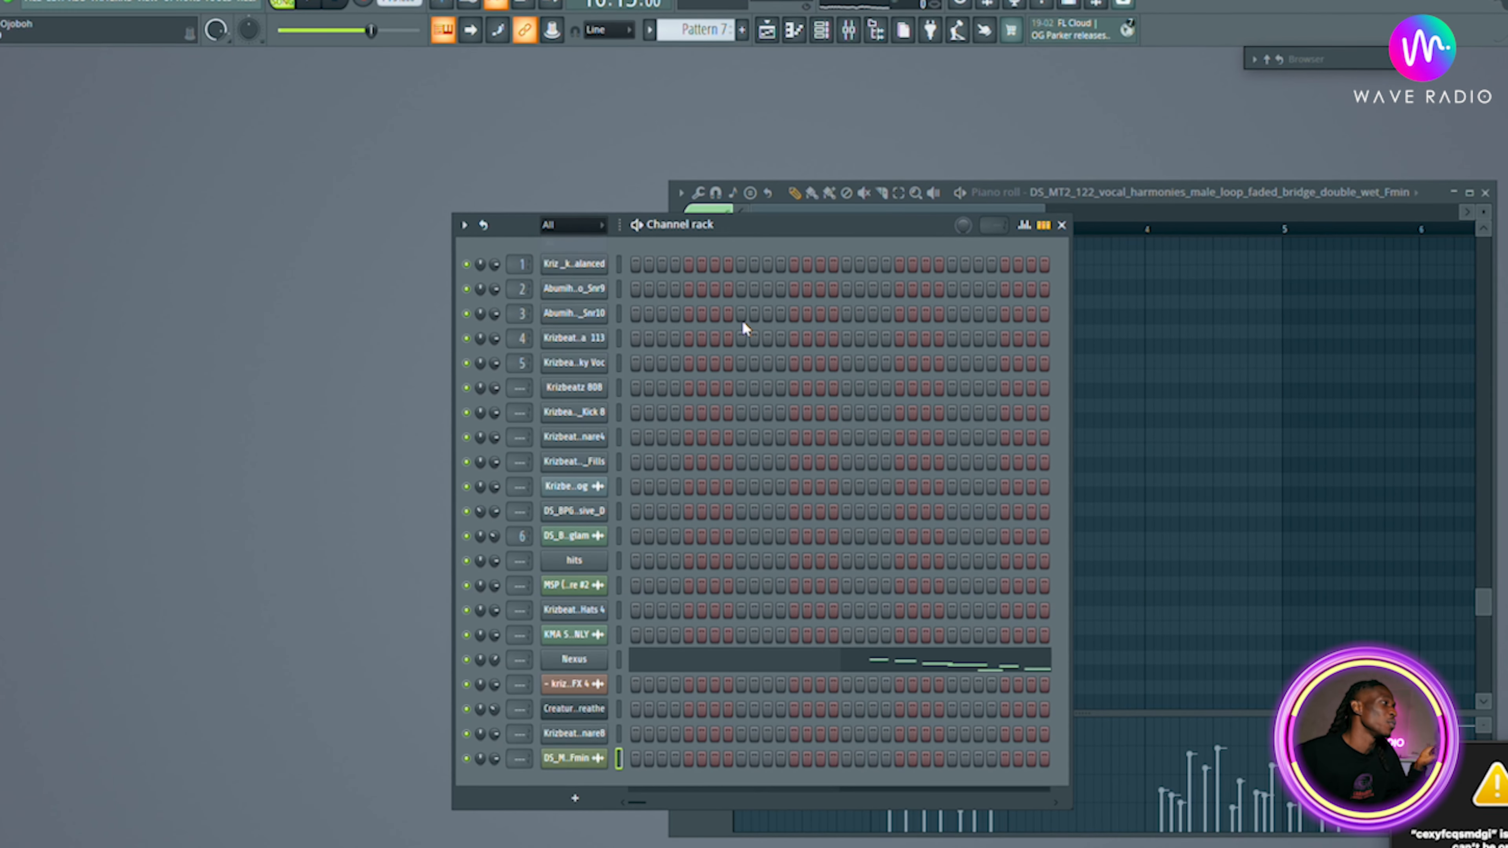
left_click(570, 760)
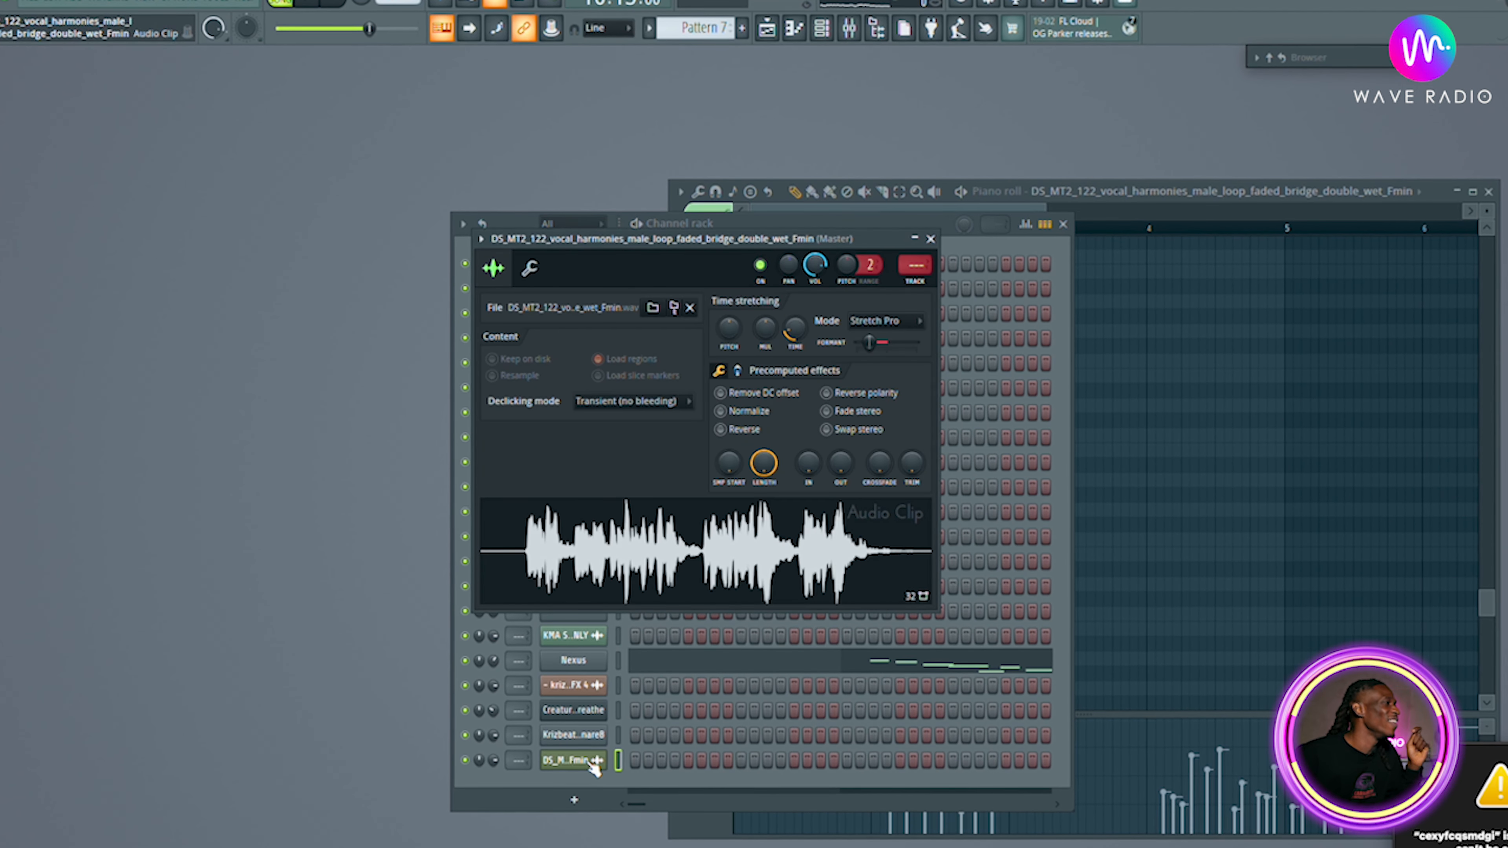
Create an automation clip for the vocal loop's Formant knob and open the playlist.
right_click(869, 343)
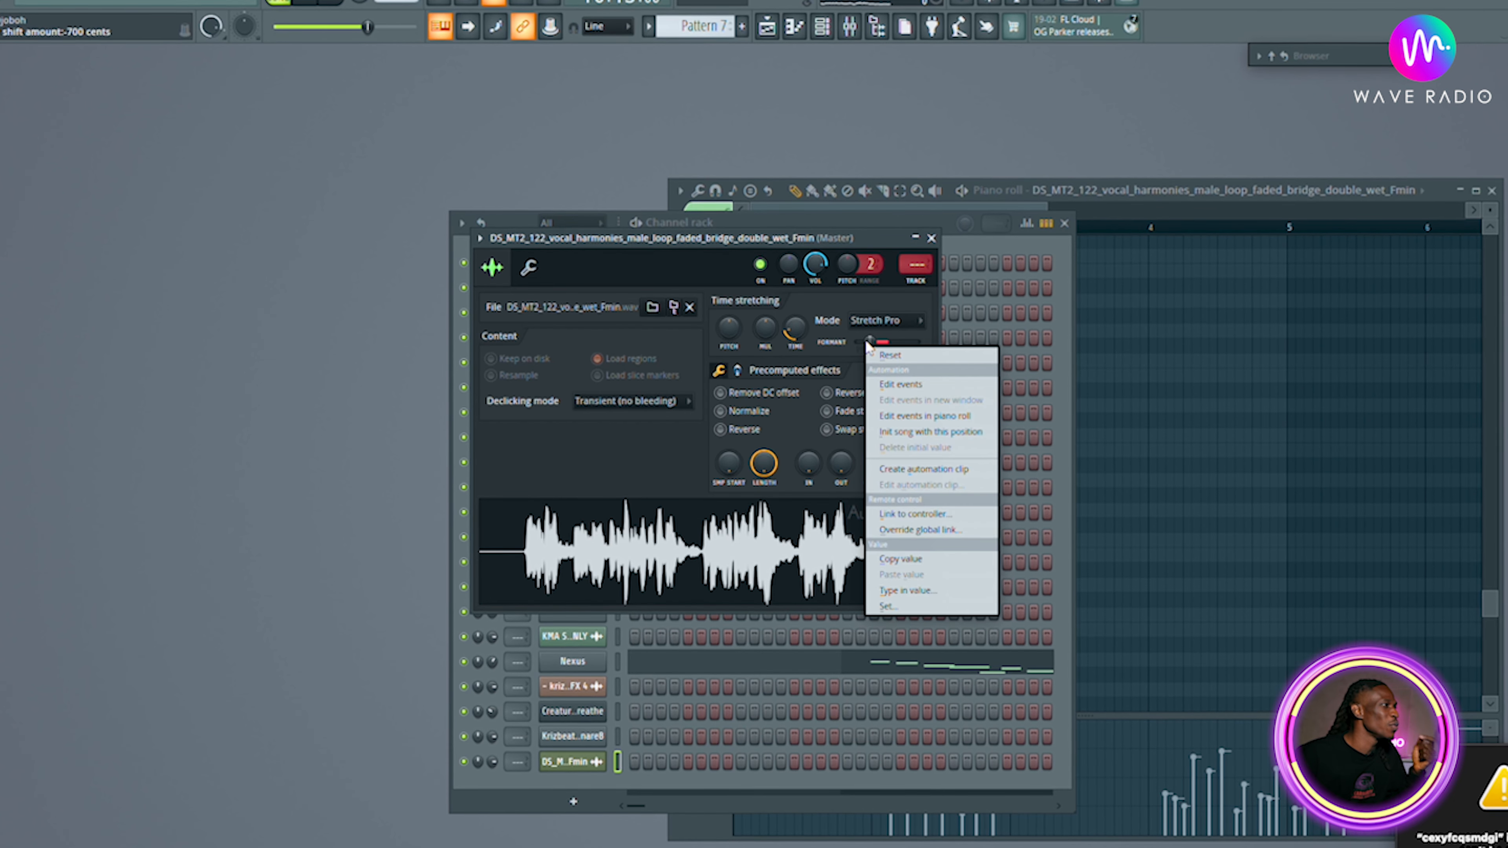
left_click(921, 469)
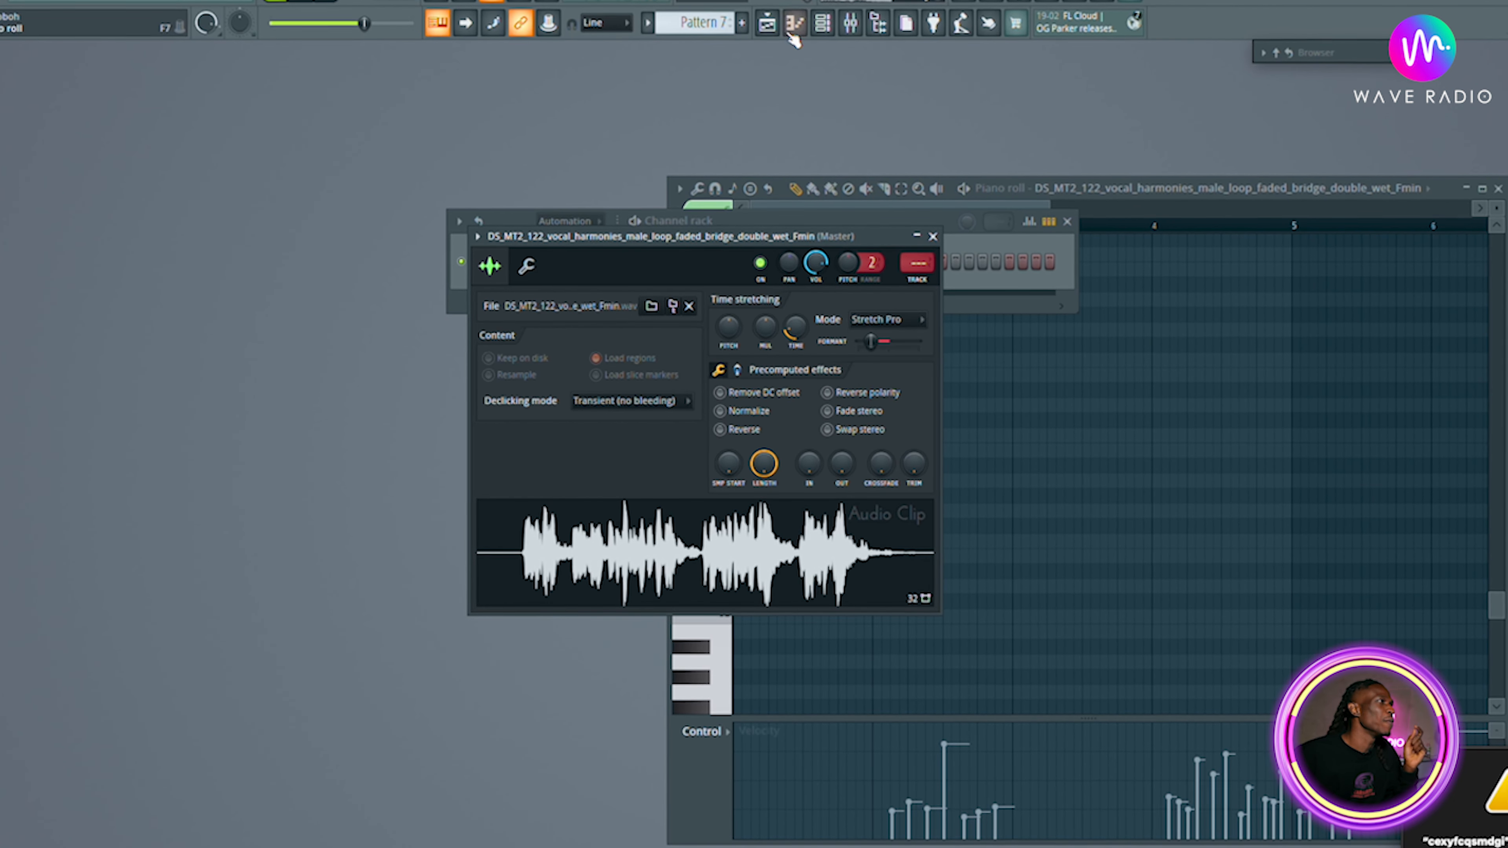
left_click(769, 27)
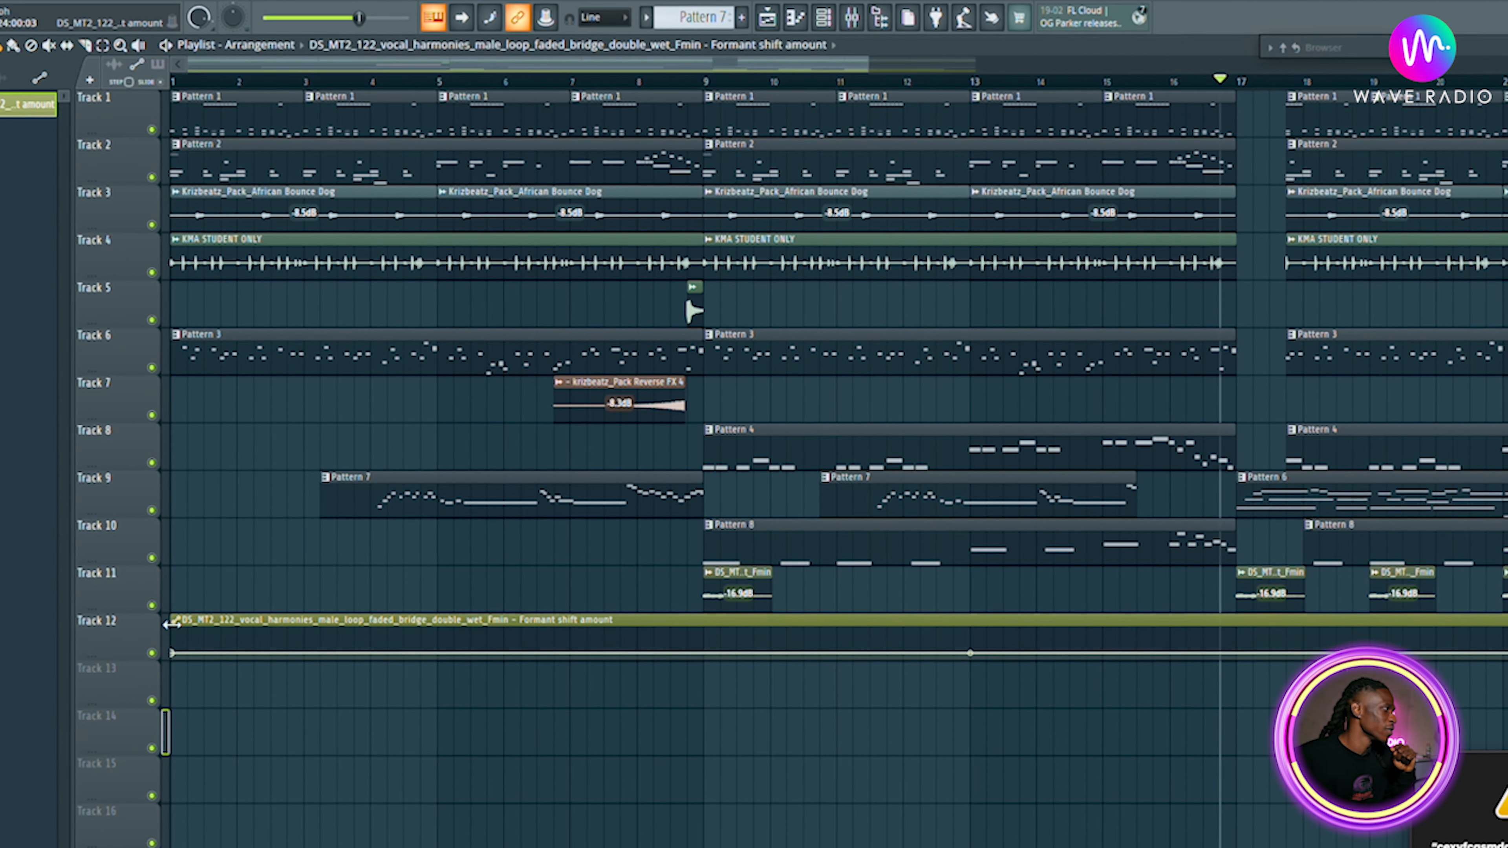
Move the formant automation clip on Track 12 to bar 21 and trim its end slightly.
left_click_drag(170, 622, 1373, 617)
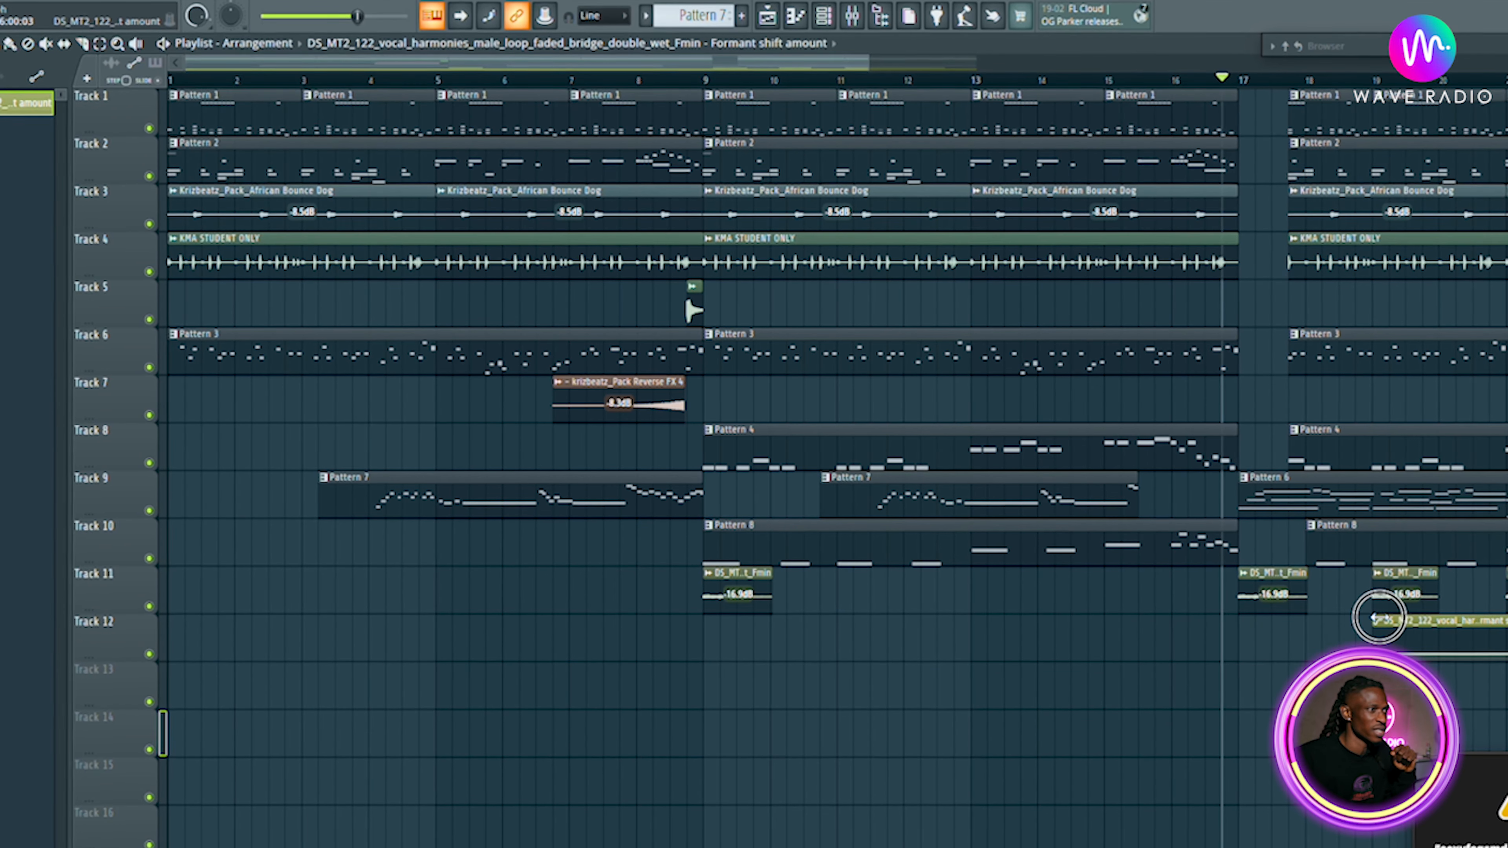
scroll(1447, 648, "right", 7)
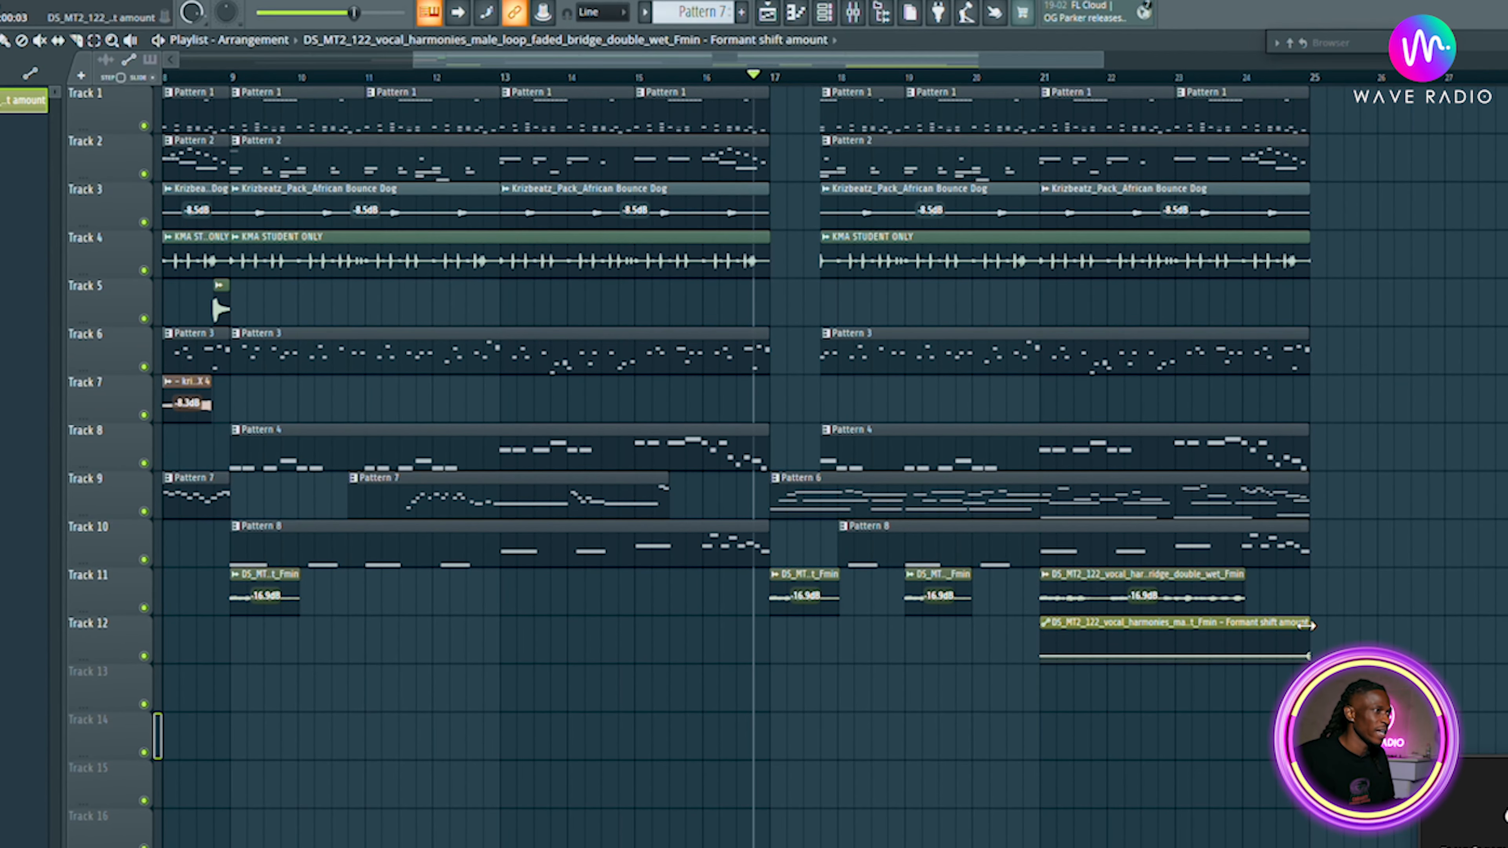
left_click_drag(1287, 628, 1250, 635)
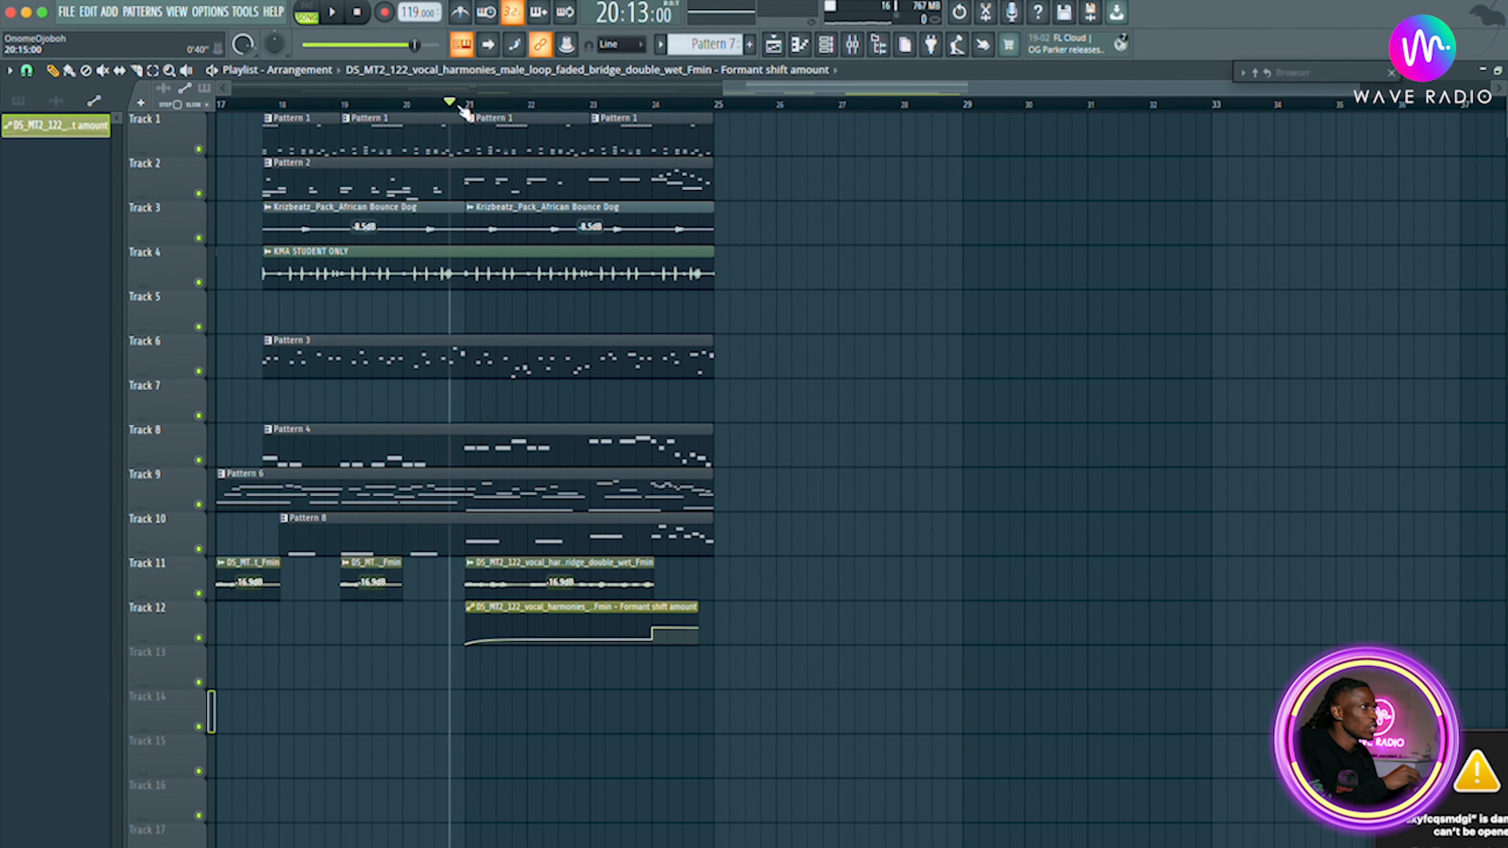
Preview the section while adjusting the formant automation's start point and end point.
key("space")
key("space")
key("space")
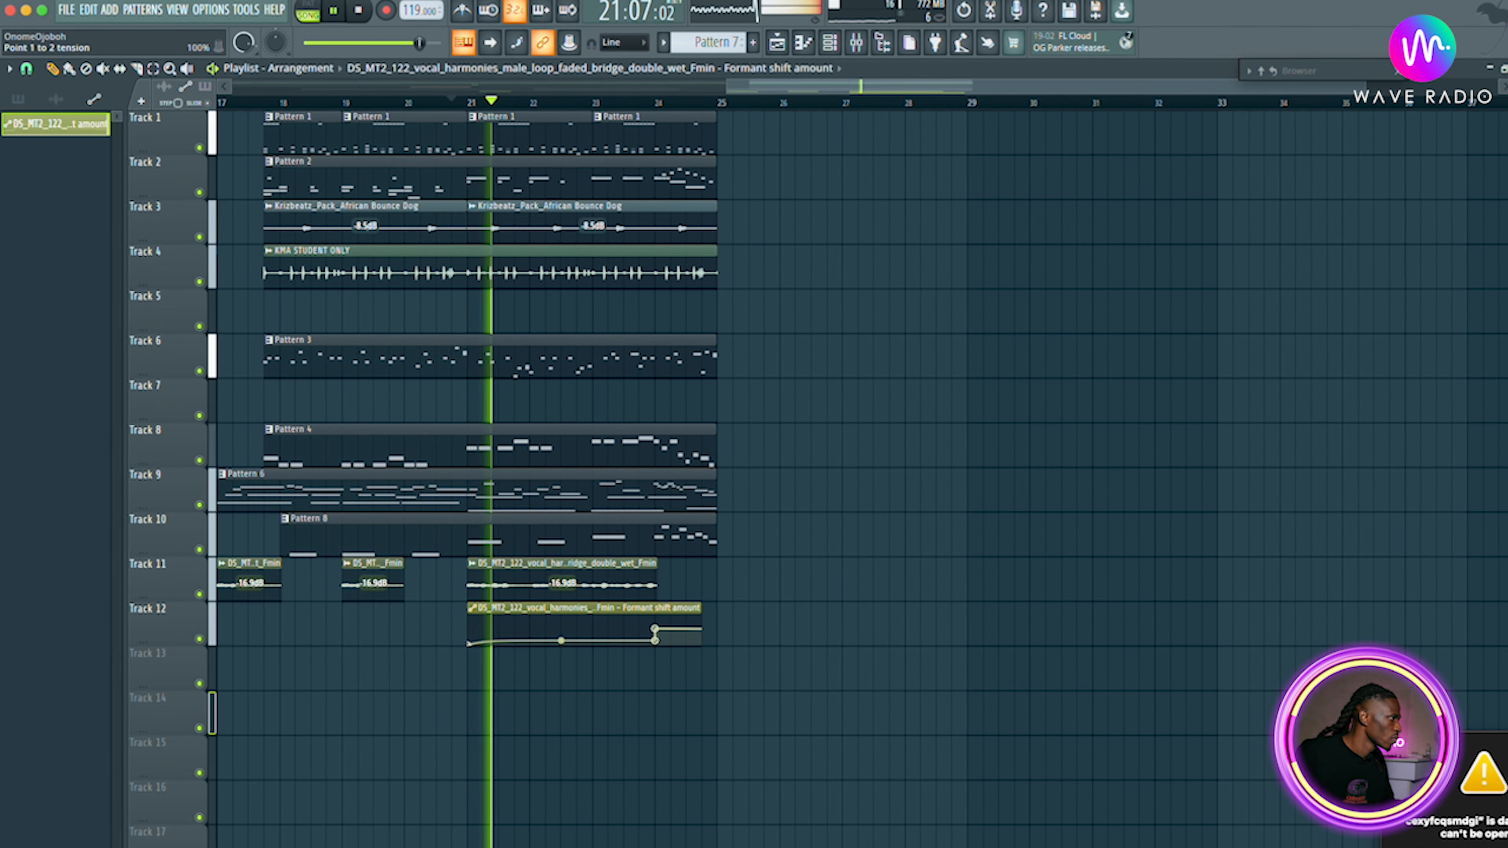
key("space")
key("space")
left_click_drag(472, 643, 471, 618)
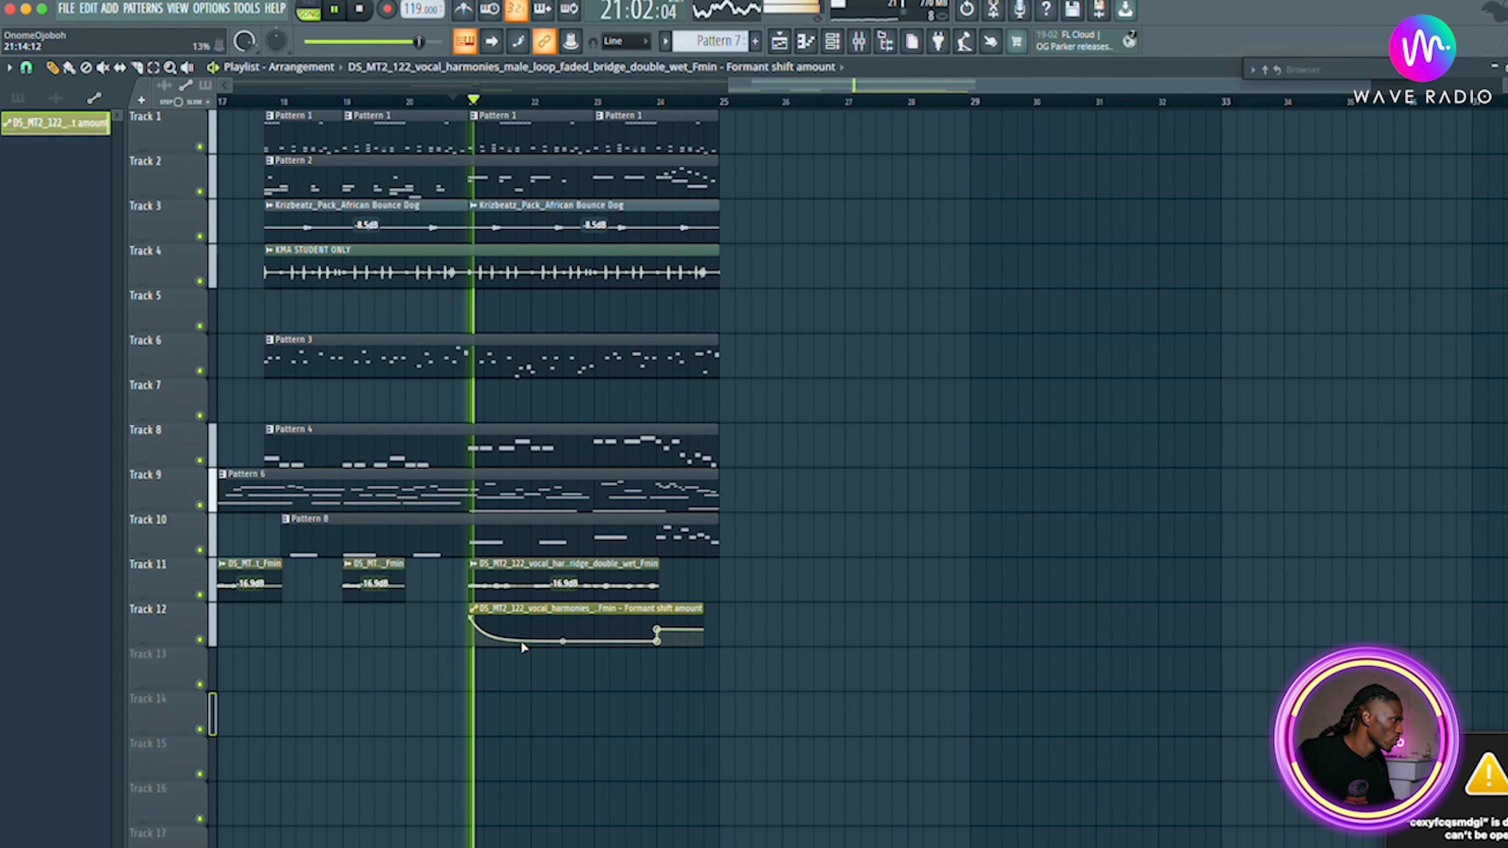
key("space")
key("space")
left_click_drag(468, 614, 471, 636)
key("space")
key("space")
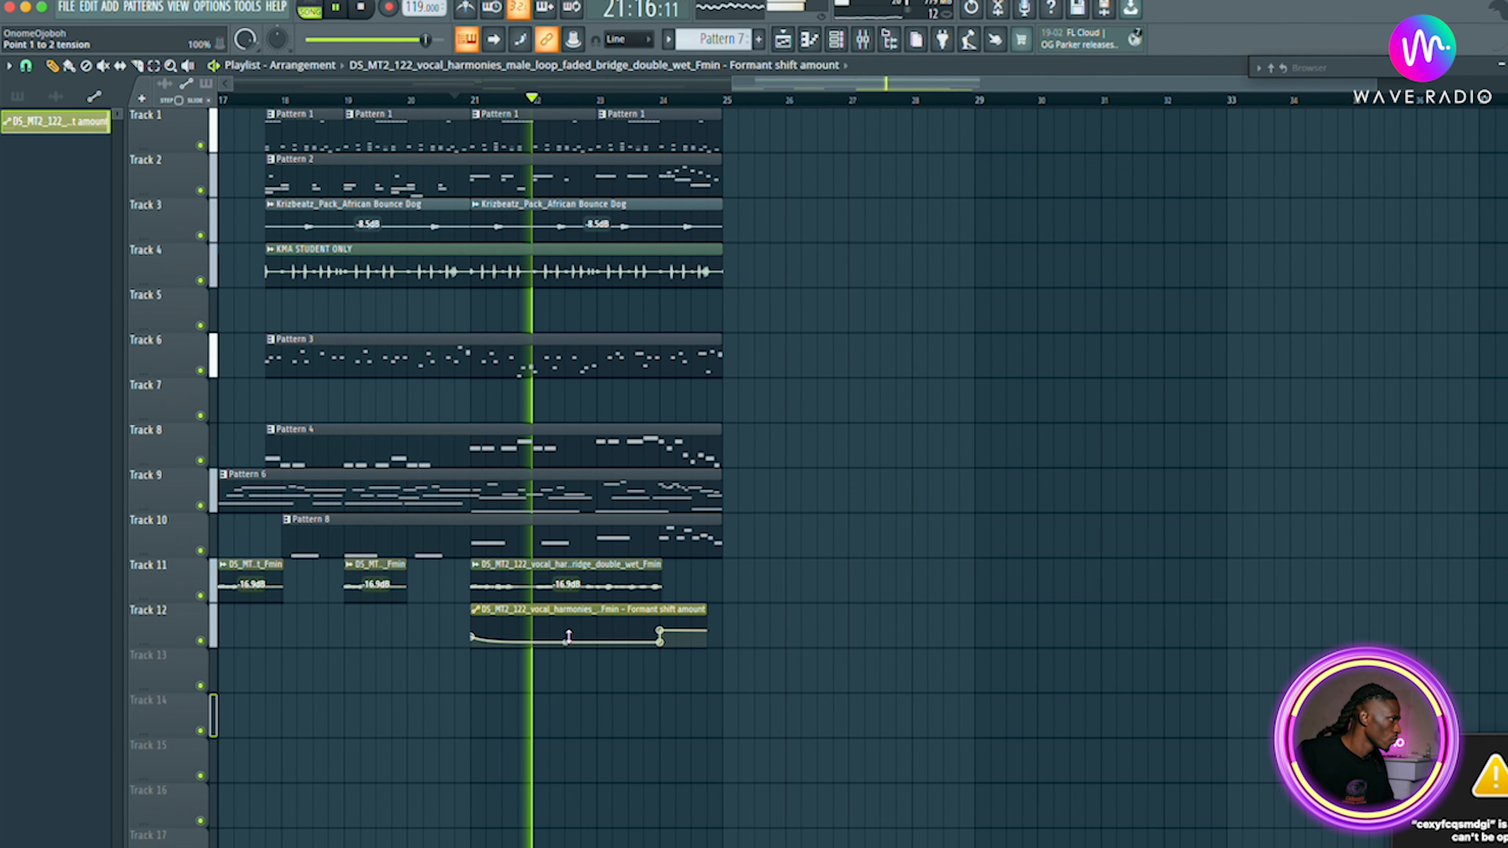
left_click_drag(662, 641, 645, 632)
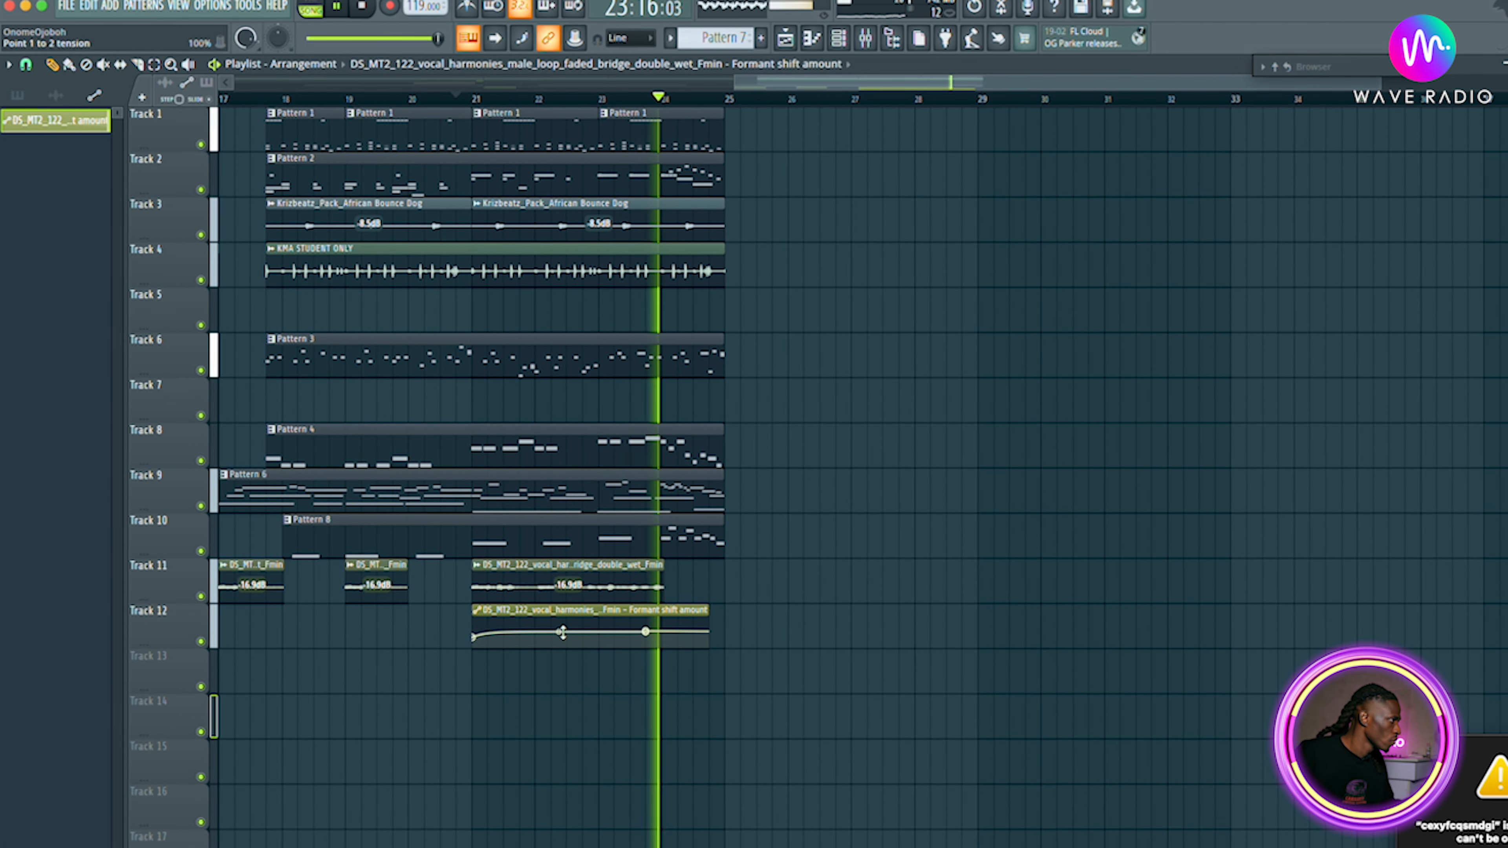
Add points to the formant automation and pull one down to form a dip, previewing playback.
left_click(538, 635, "ctrl")
key("space")
left_click(538, 630)
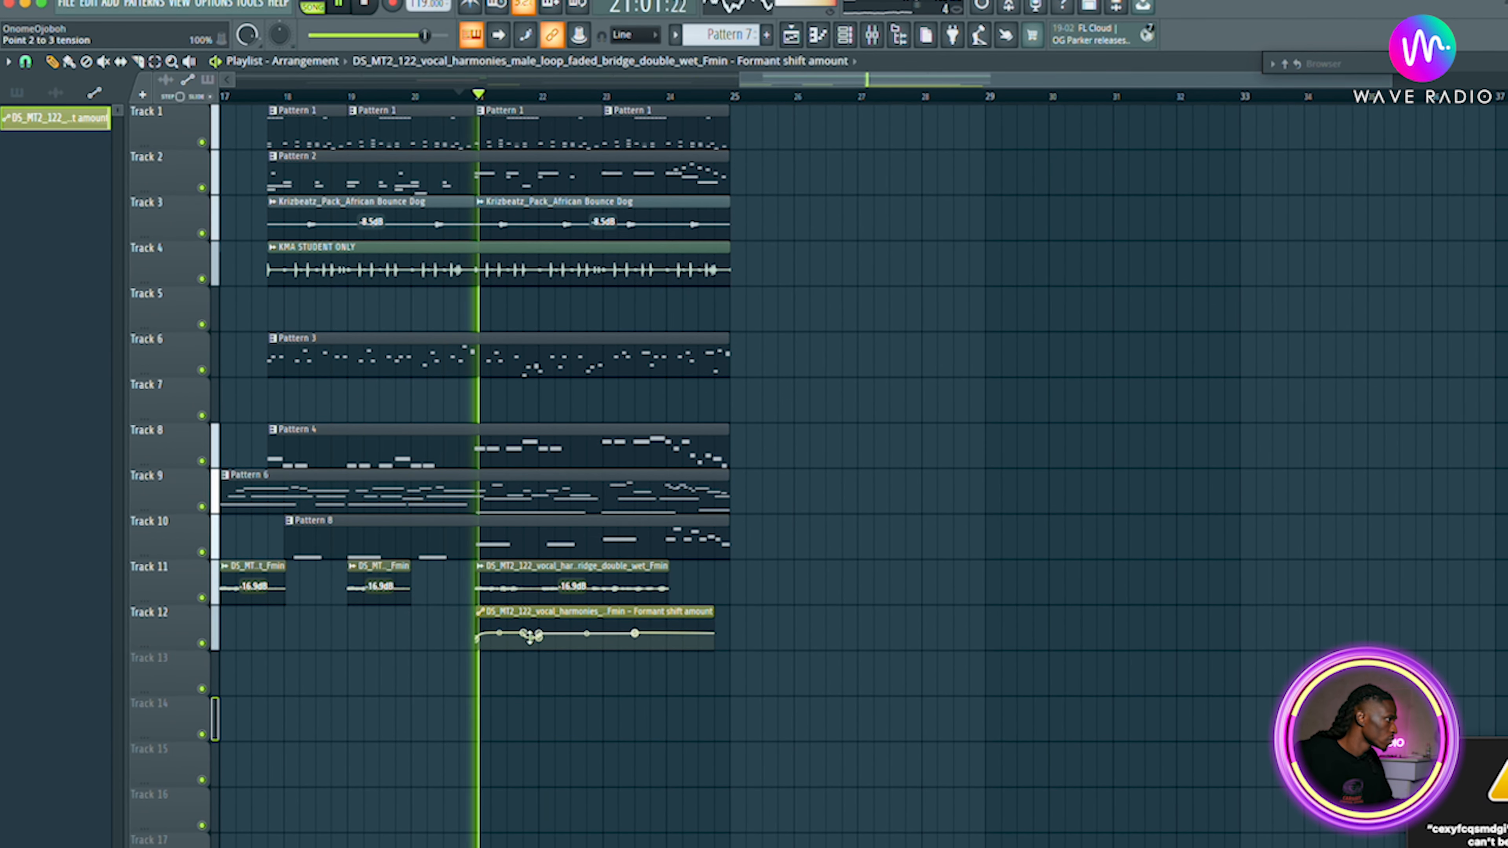
left_click_drag(538, 638, 543, 654)
key("space")
key("space")
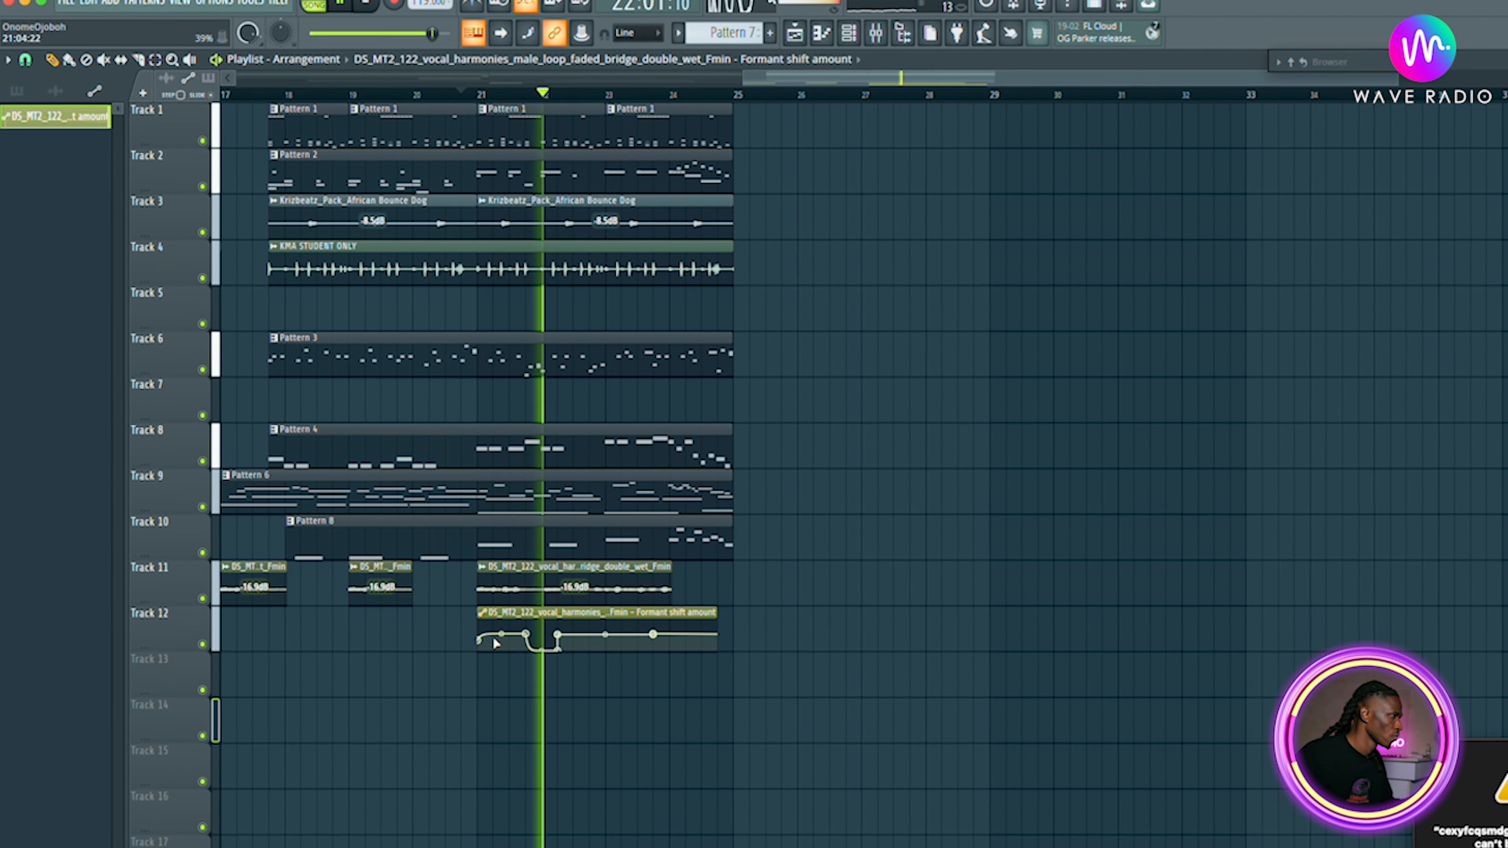
key("space")
key("space")
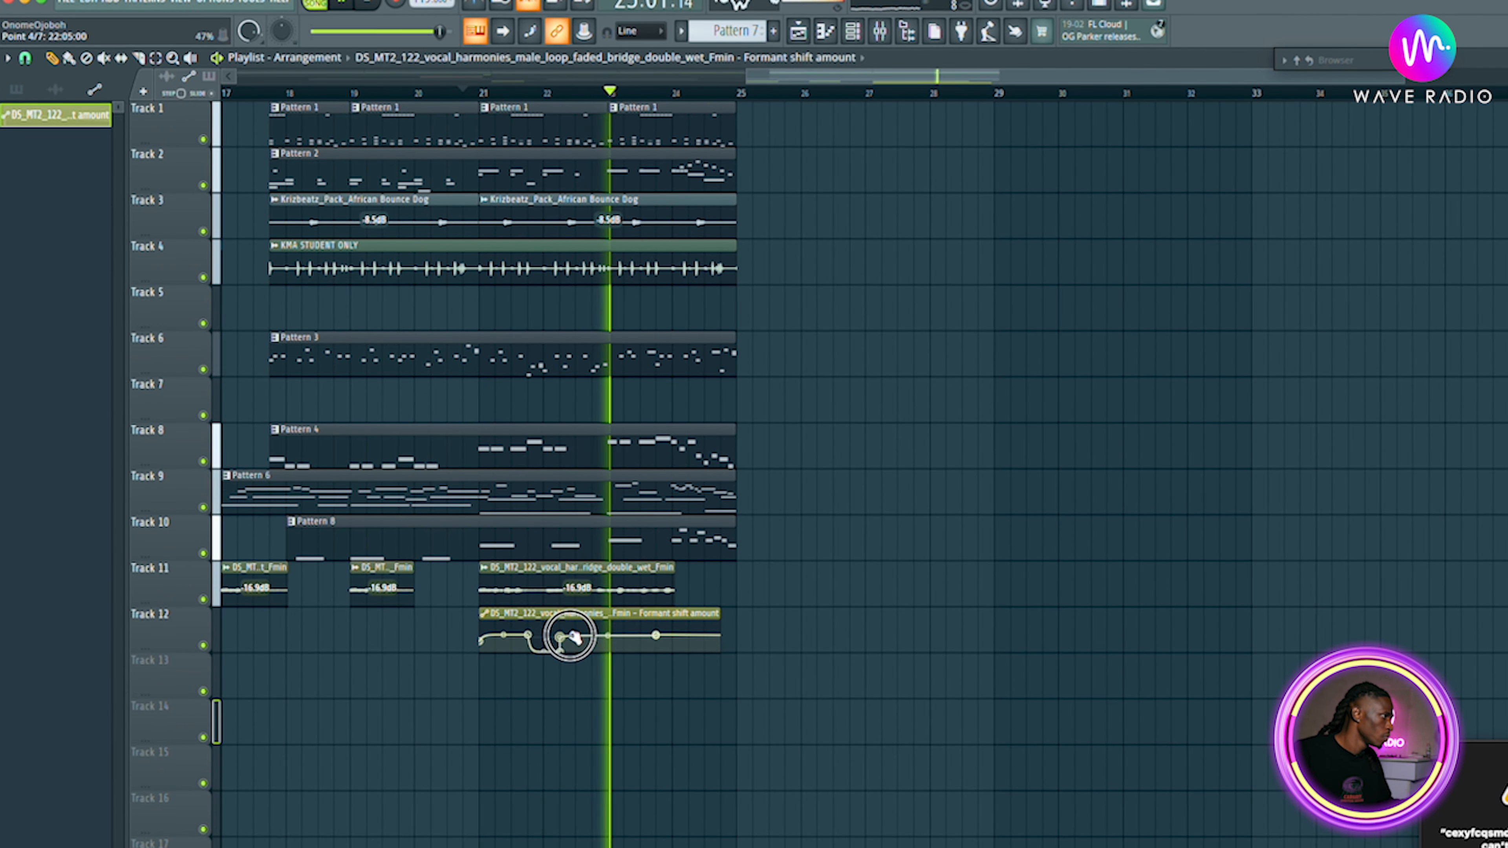
key("space")
key("space")
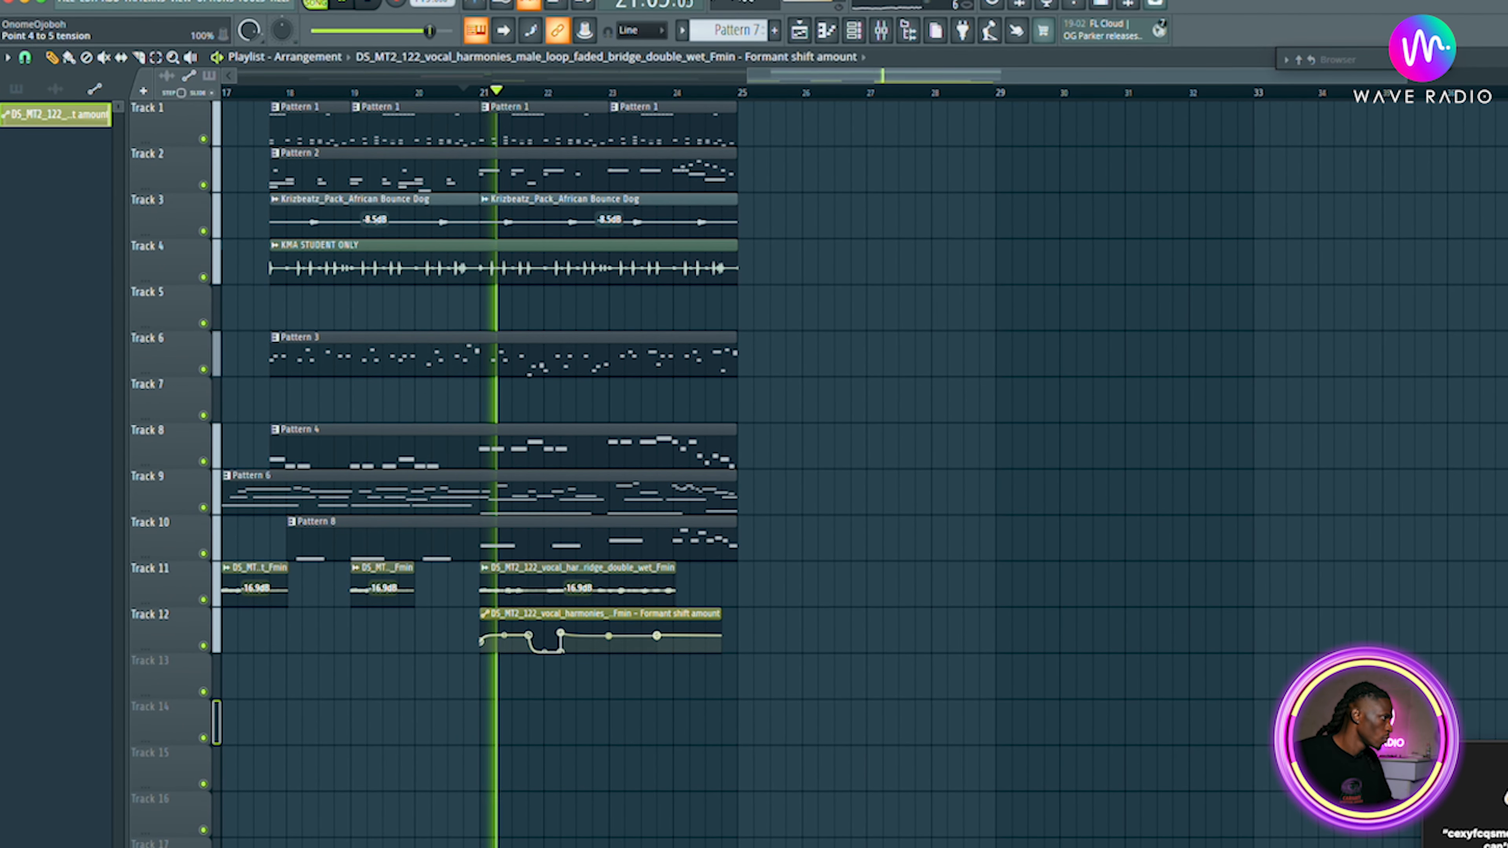
Add a point after the dip and drag it down into a descending ramp in the formant automation.
right_click(592, 637)
right_click(595, 637)
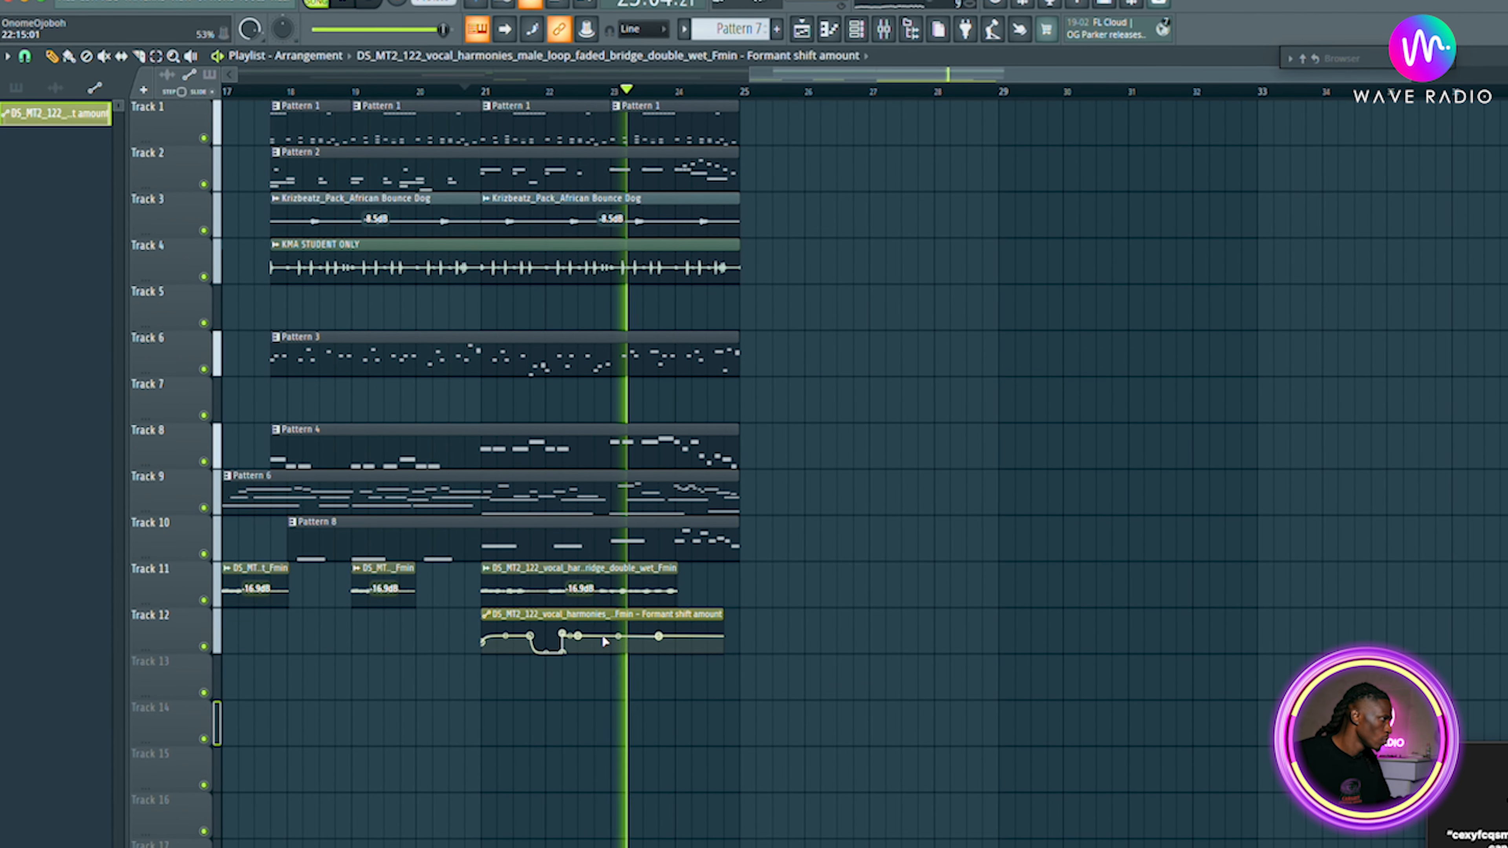
right_click(595, 637)
left_click(599, 637)
left_click_drag(595, 637, 614, 654)
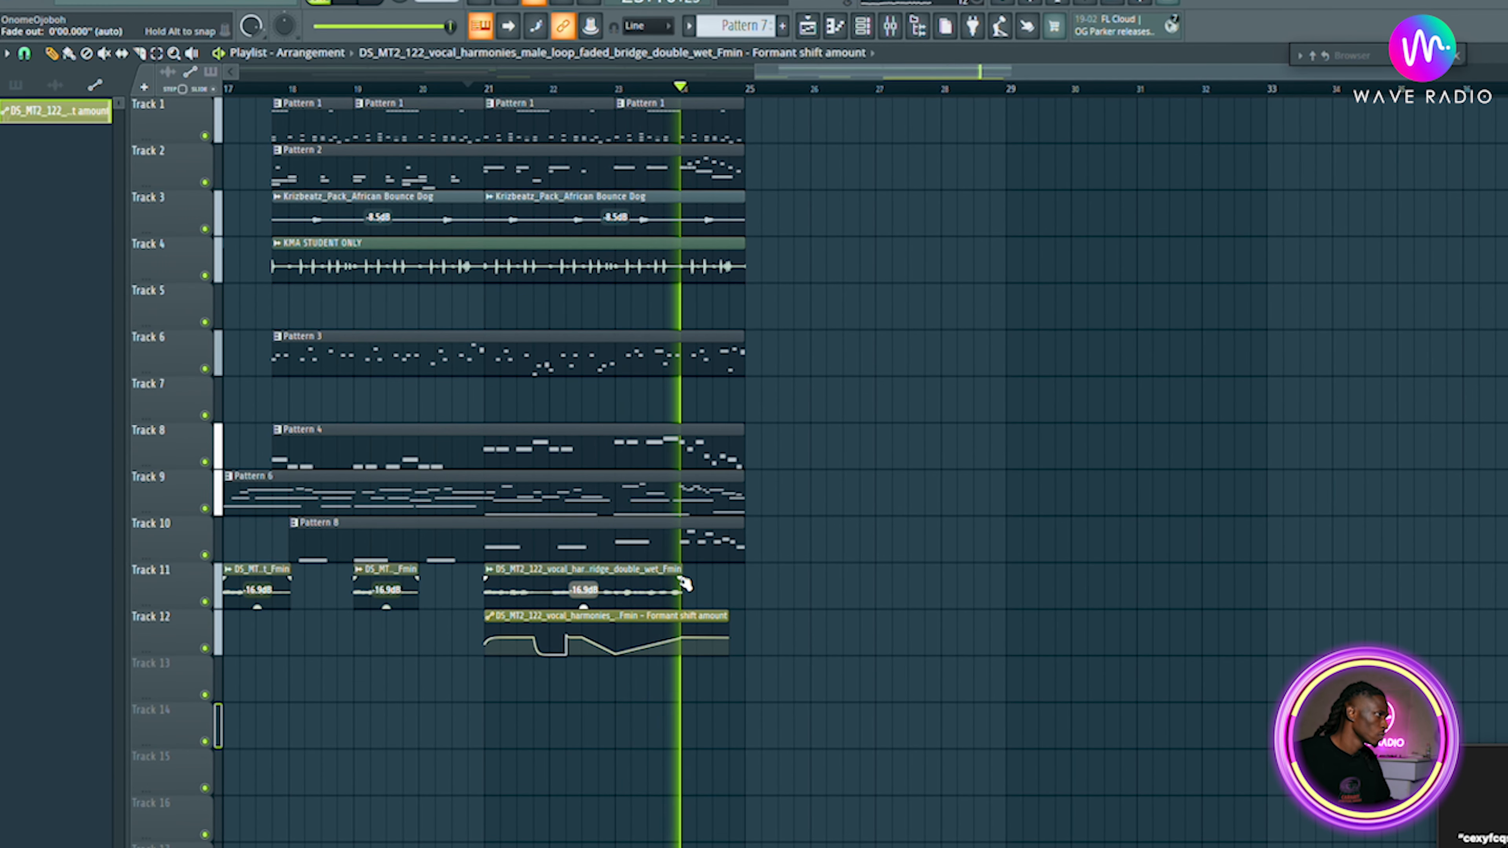
Lengthen the Track 11 vocal clip at bar 21 and preview the section.
left_click_drag(683, 577, 739, 557)
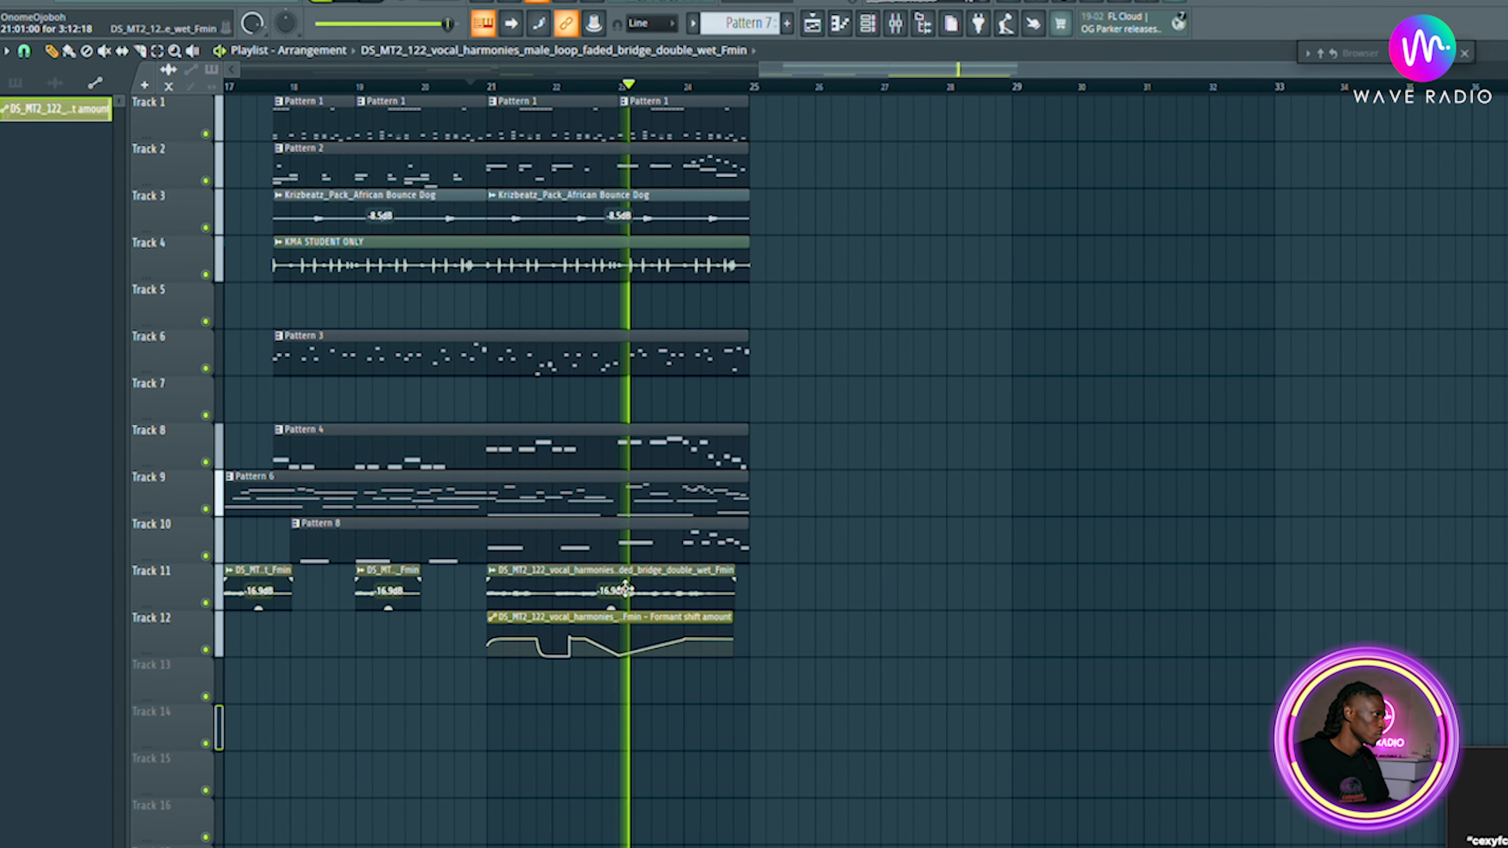
left_click_drag(622, 574, 620, 572)
key("space")
key("space")
Add a fade-out to the Track 11 vocal clip and place a copy of it right after, previewing.
left_click_drag(733, 594, 605, 601)
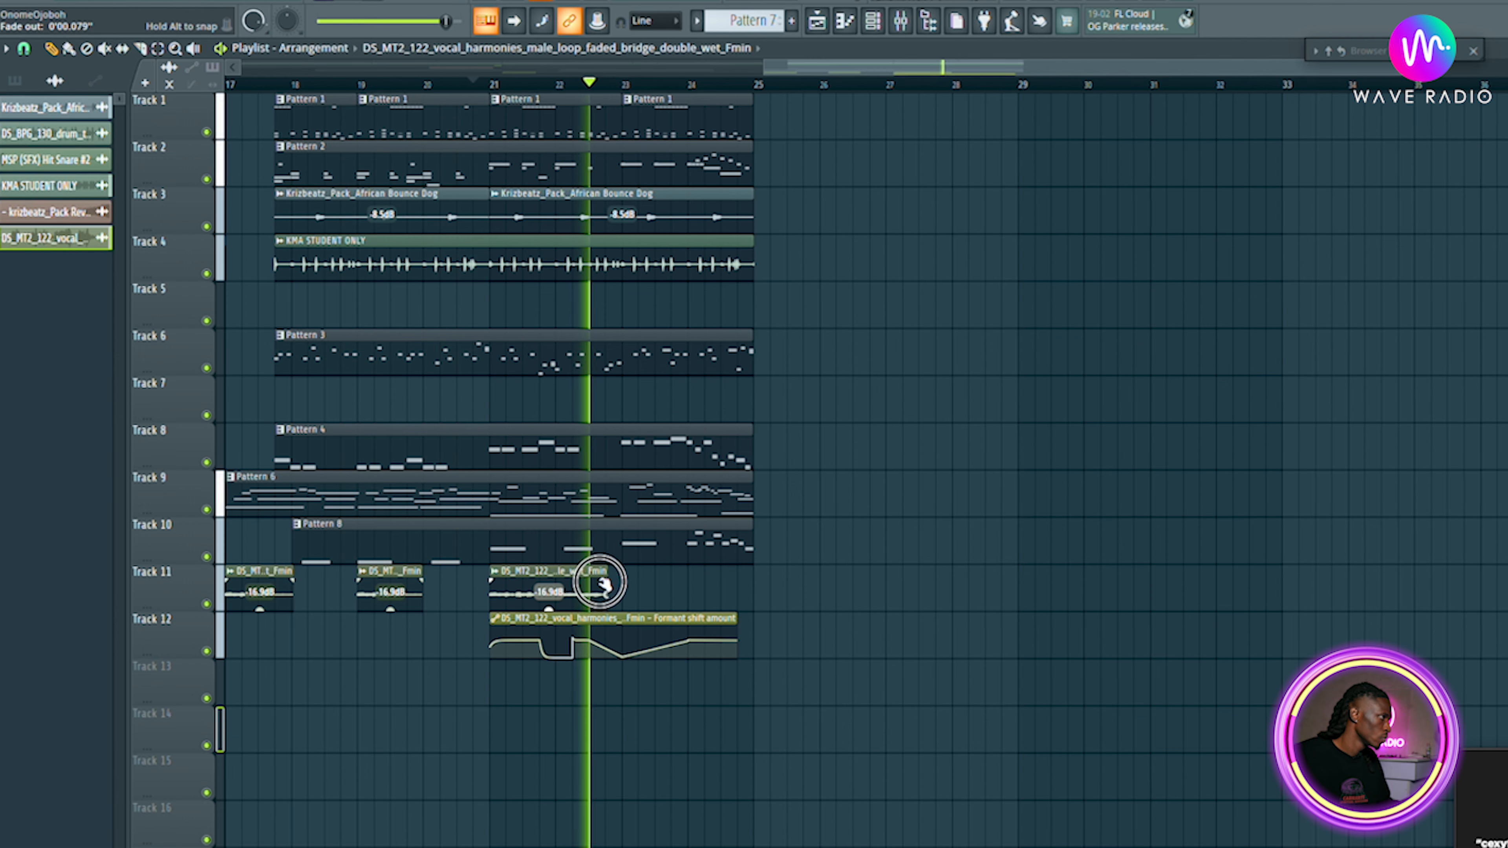
left_click(604, 587)
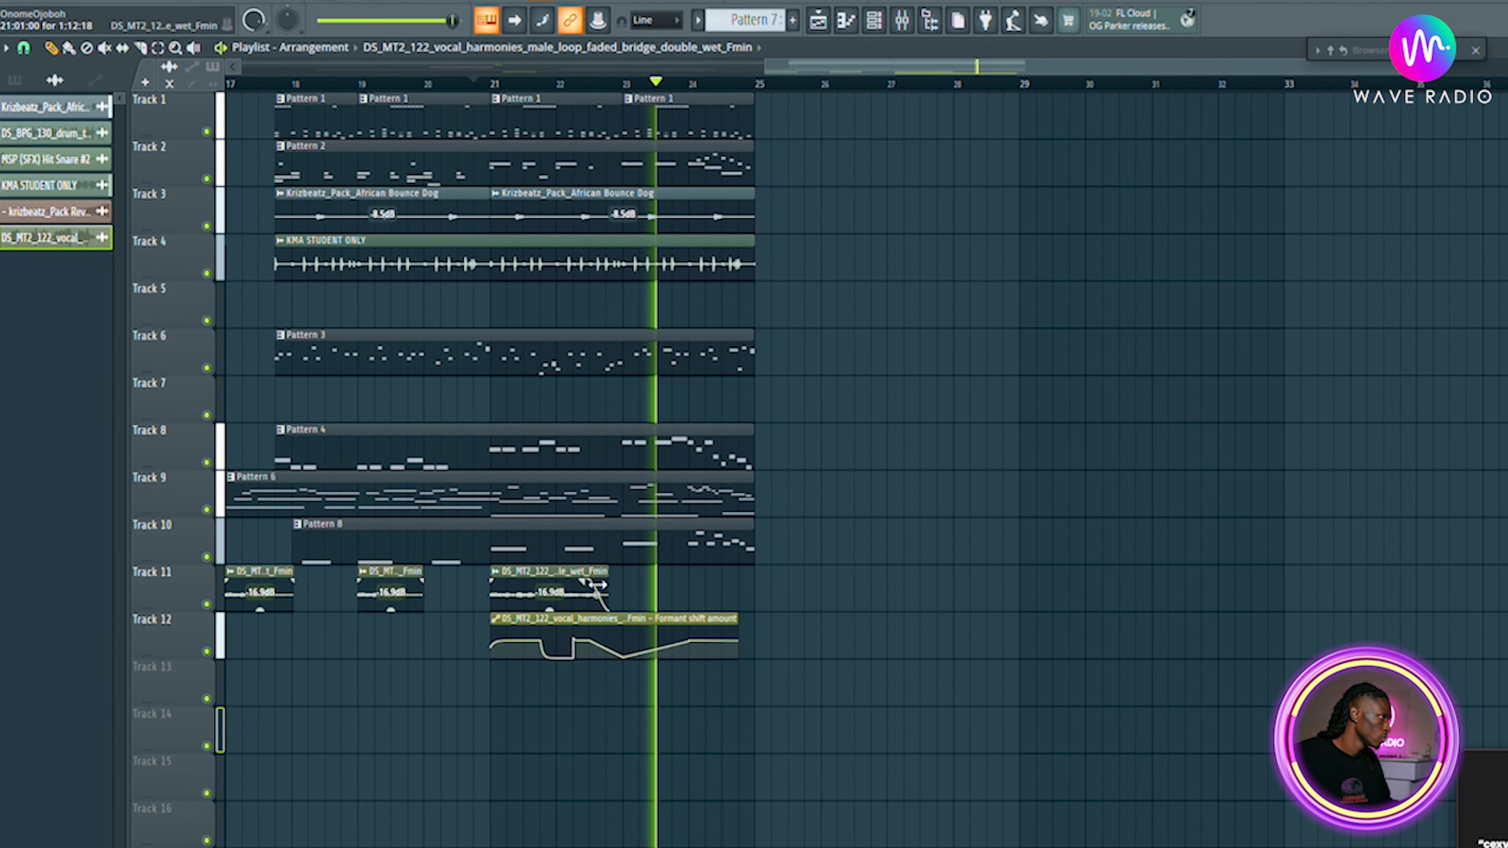
left_click(548, 575)
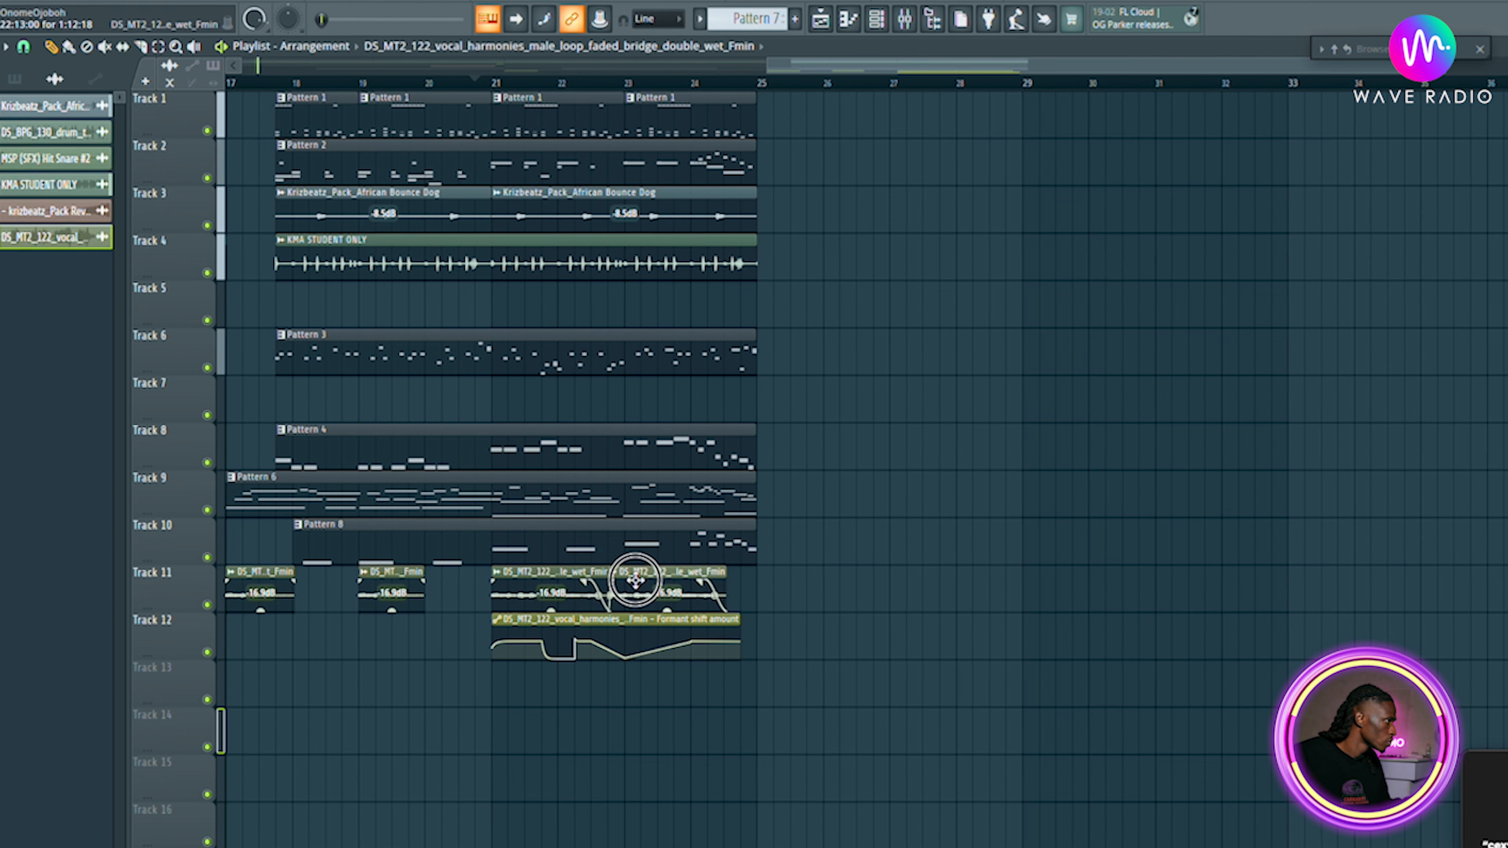
key("space")
key("space")
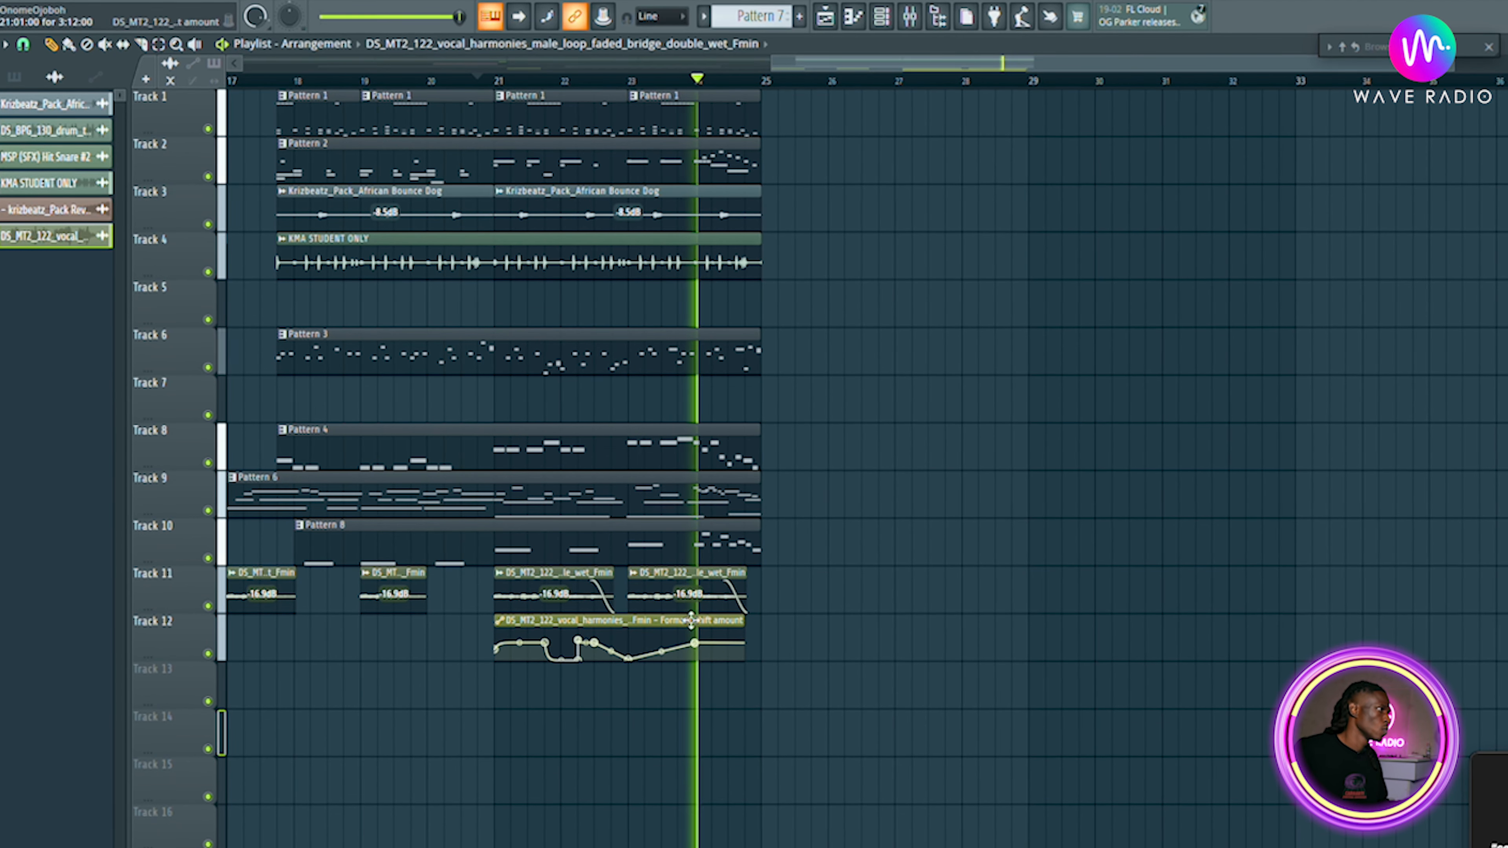
Try to merge the selected vocal and formant automation clips on Tracks 11 and 12.
key("space")
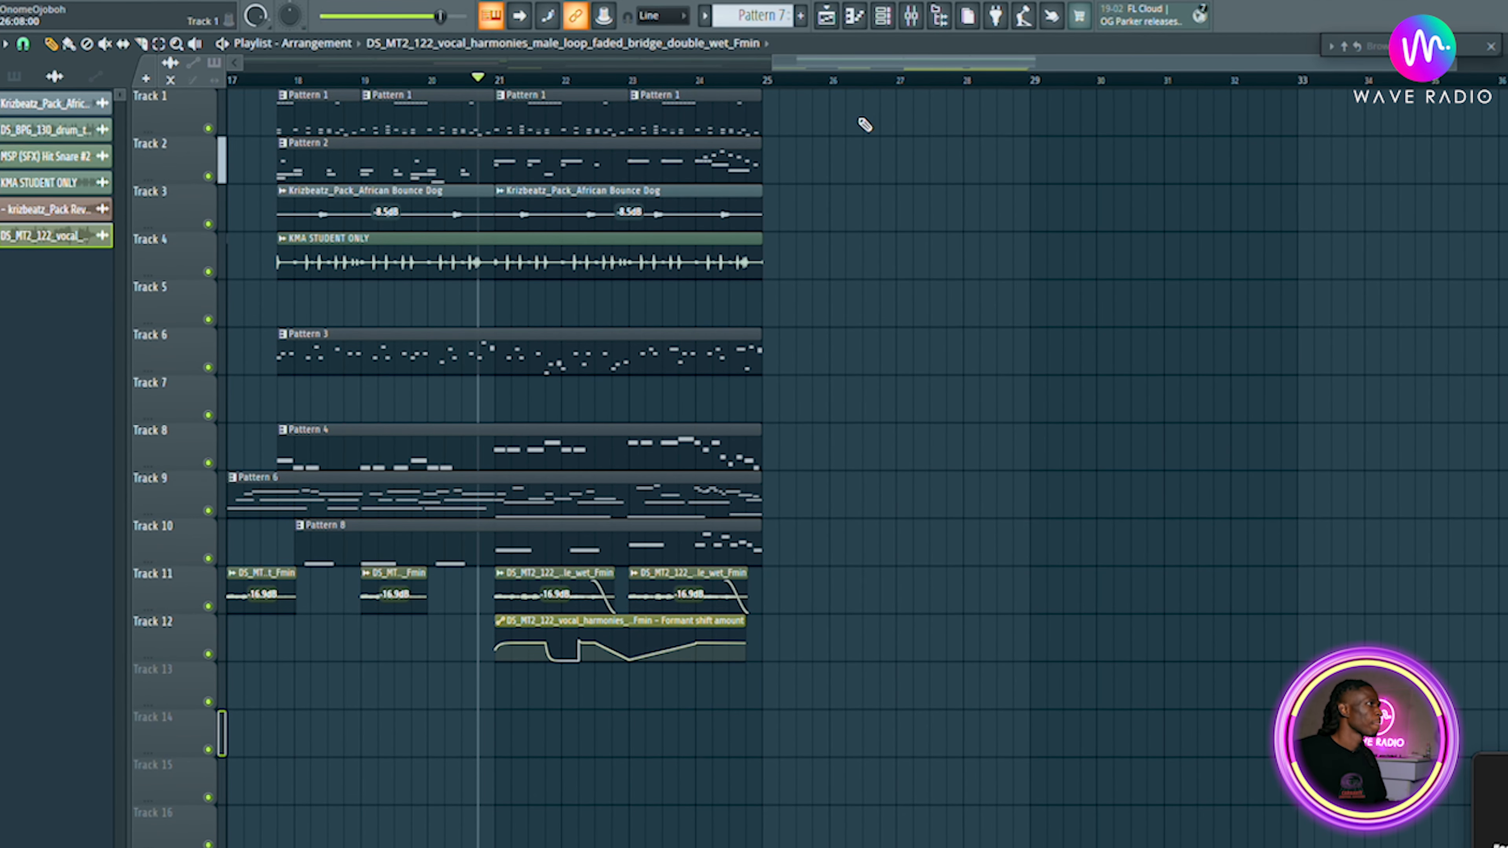
left_click_drag(837, 61, 91, 44)
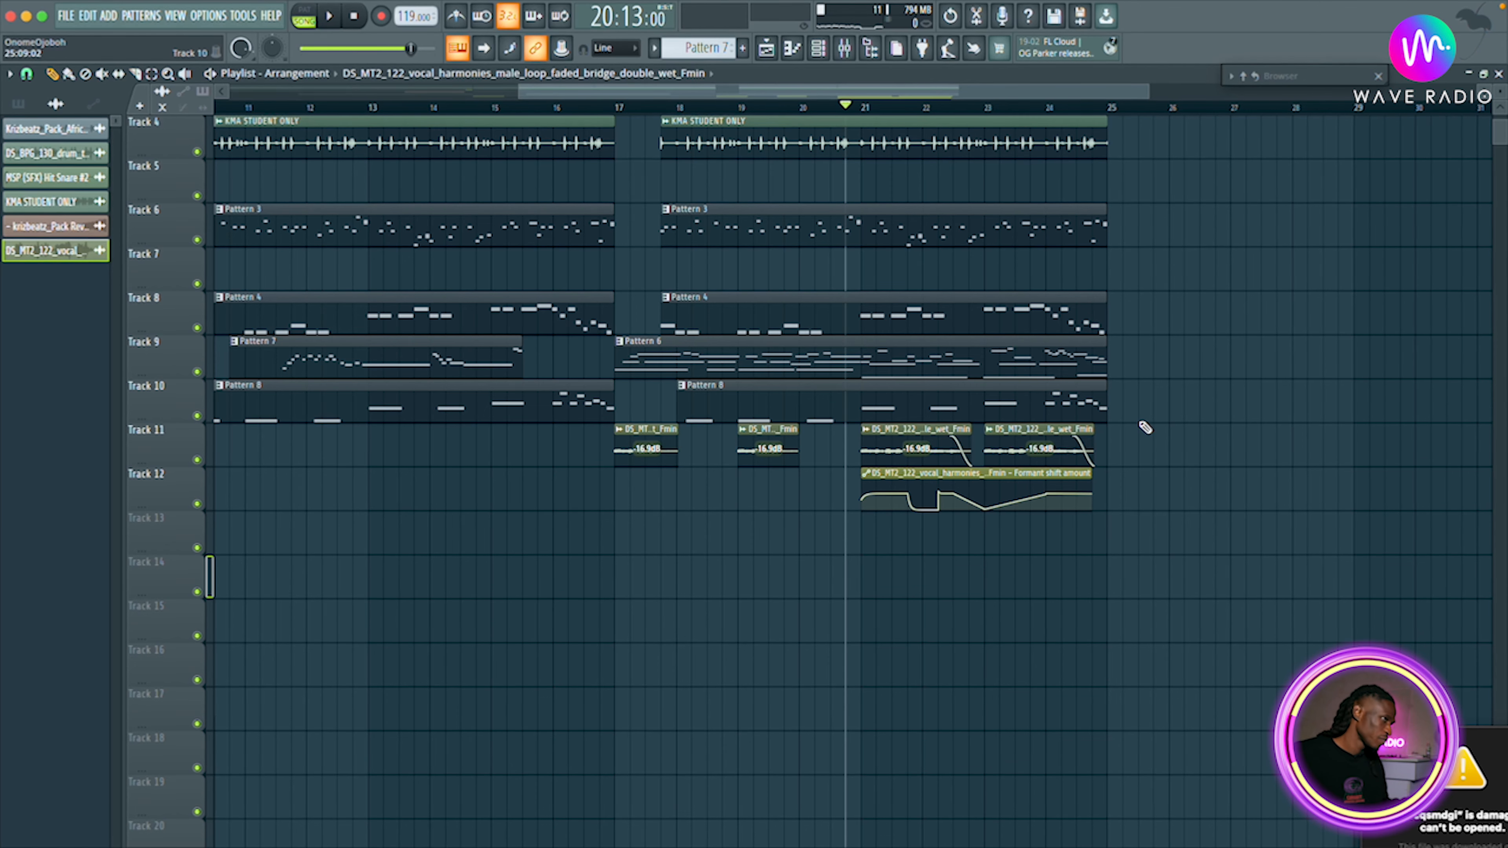
left_click_drag(1117, 463, 472, 552)
key("ctrl+alt+g")
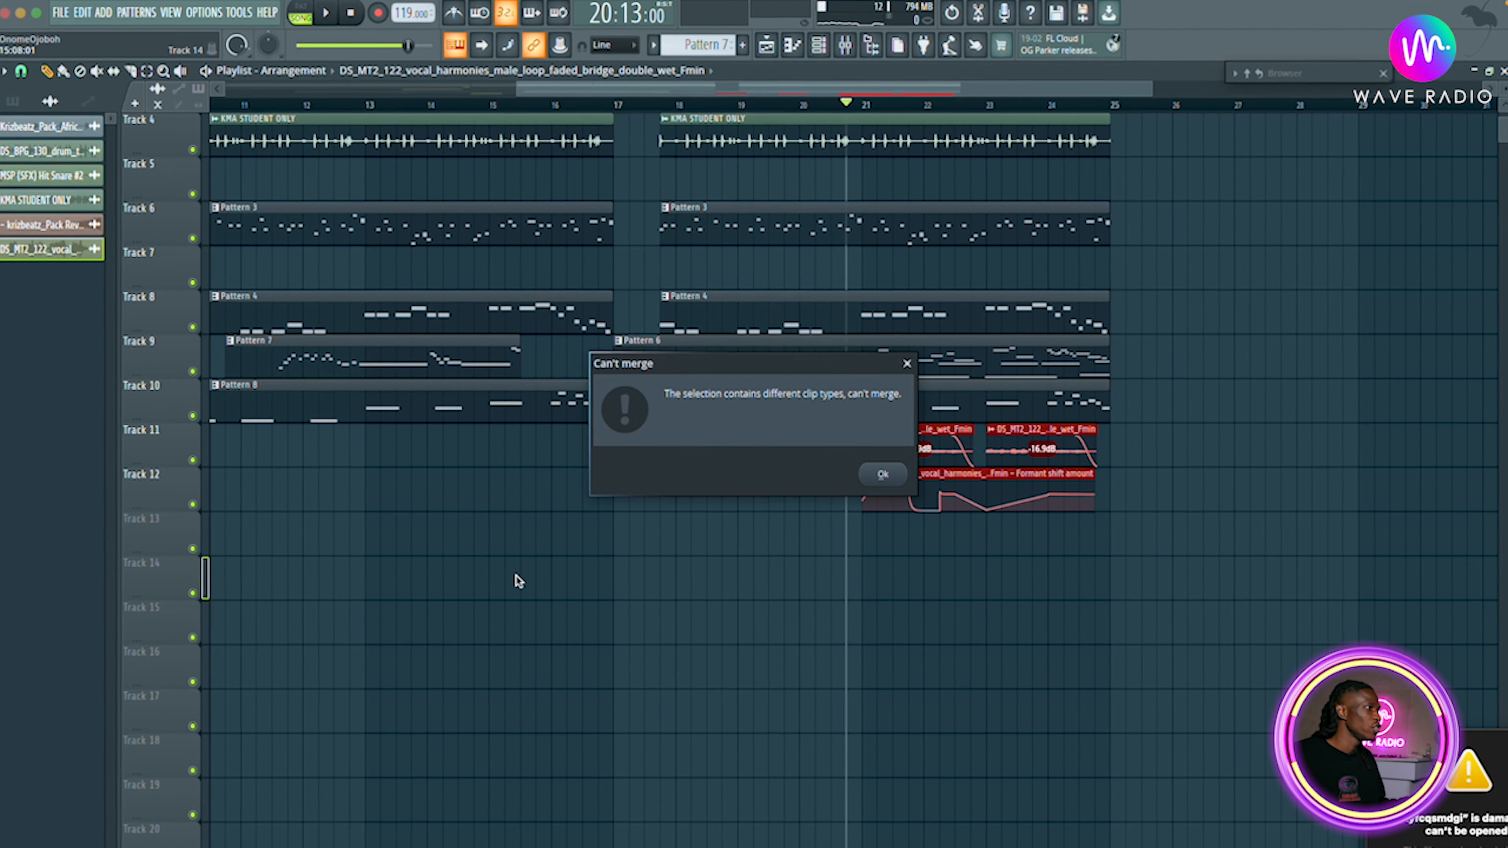
left_click(882, 476)
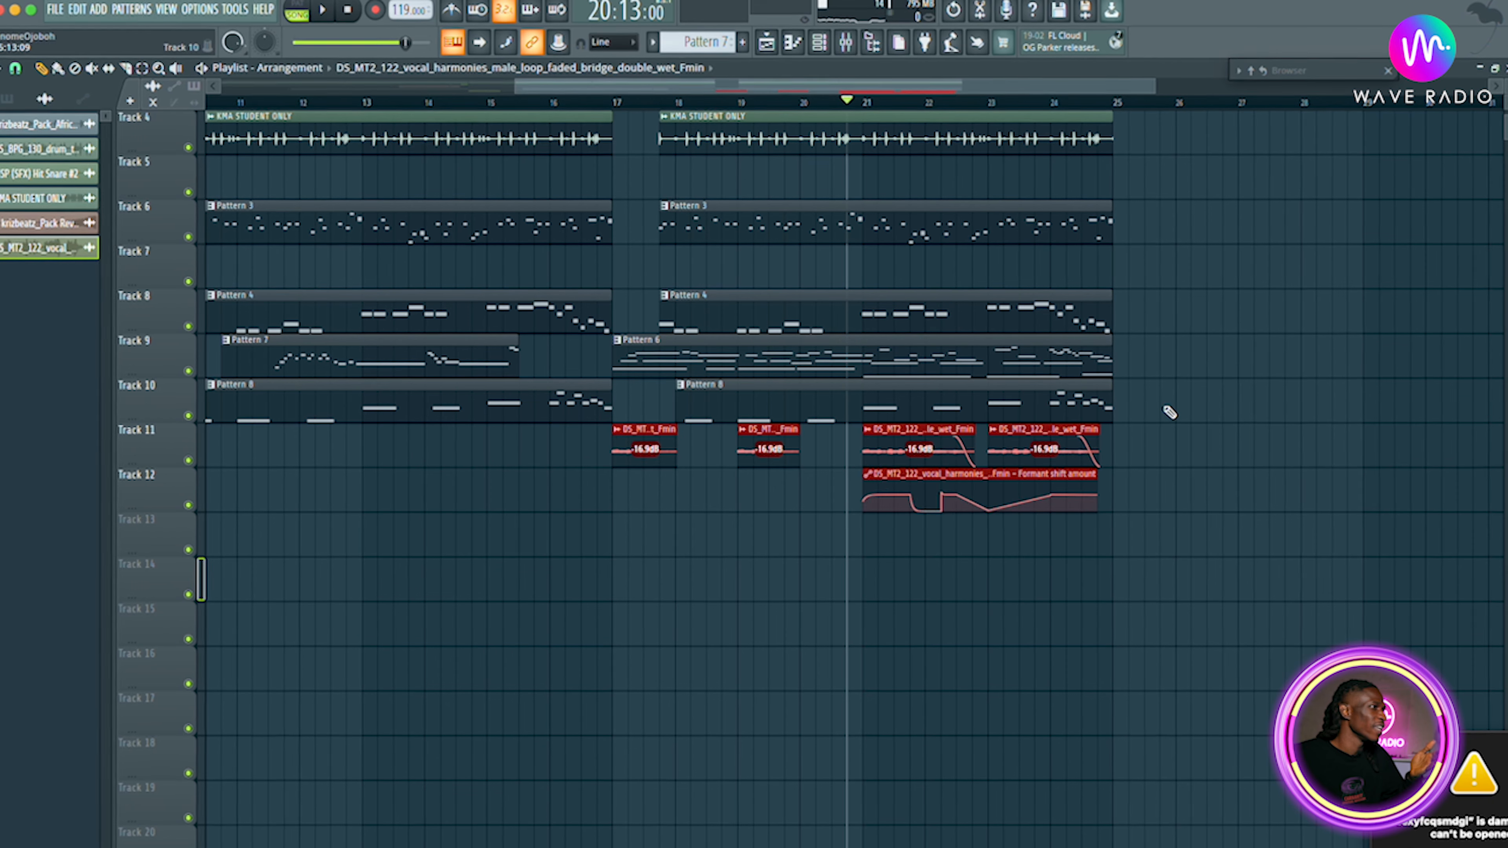
Consolidate the Track 11 vocal clips into one audio clip, preview it, and undo the consolidation.
left_click(1178, 420)
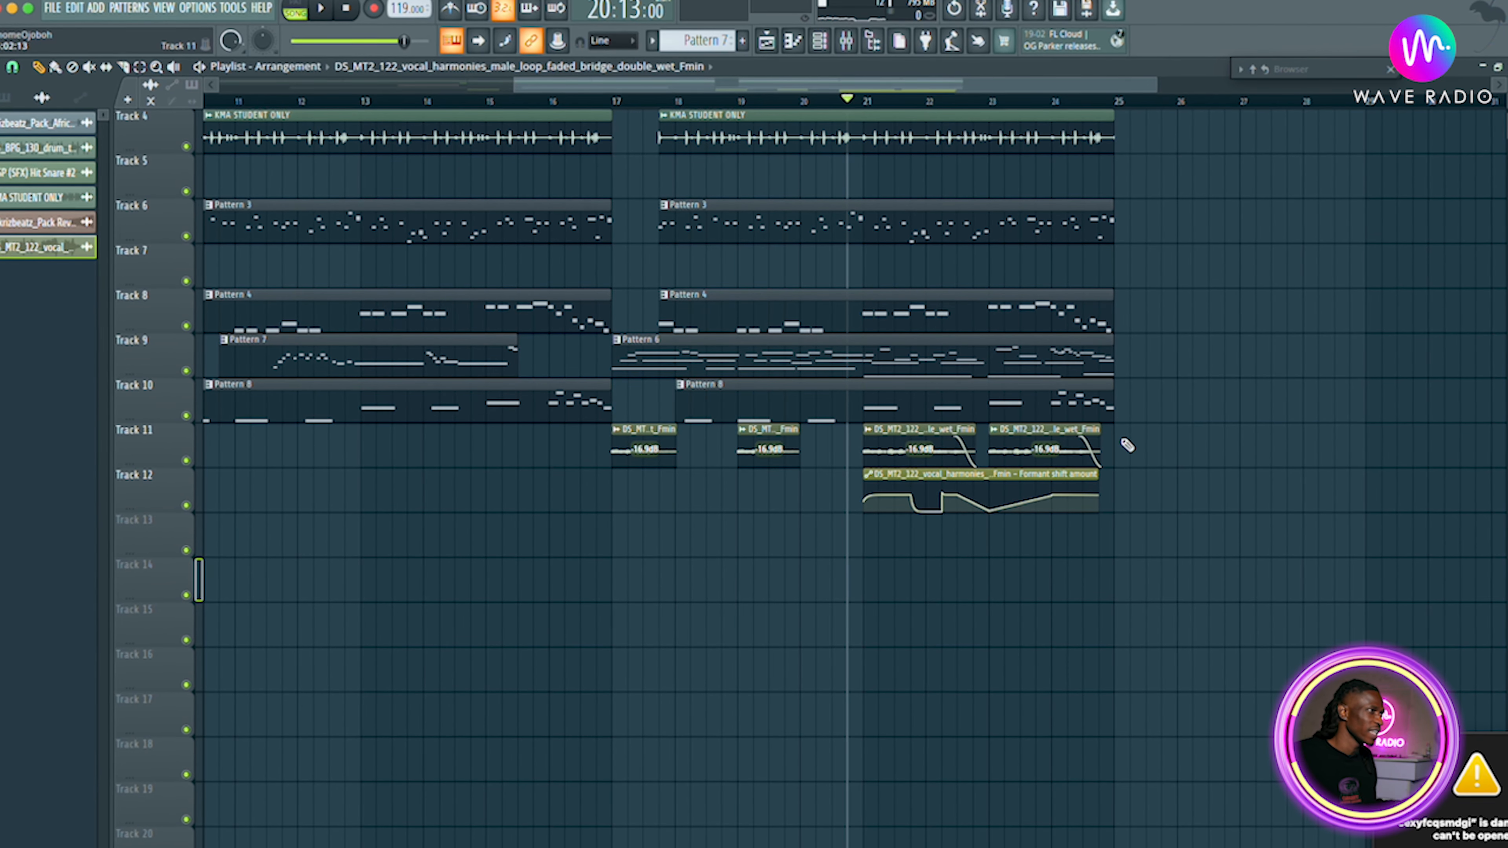
left_click_drag(1089, 451, 592, 443)
scroll(600, 446, "left", 8)
scroll(801, 474, "right", 6)
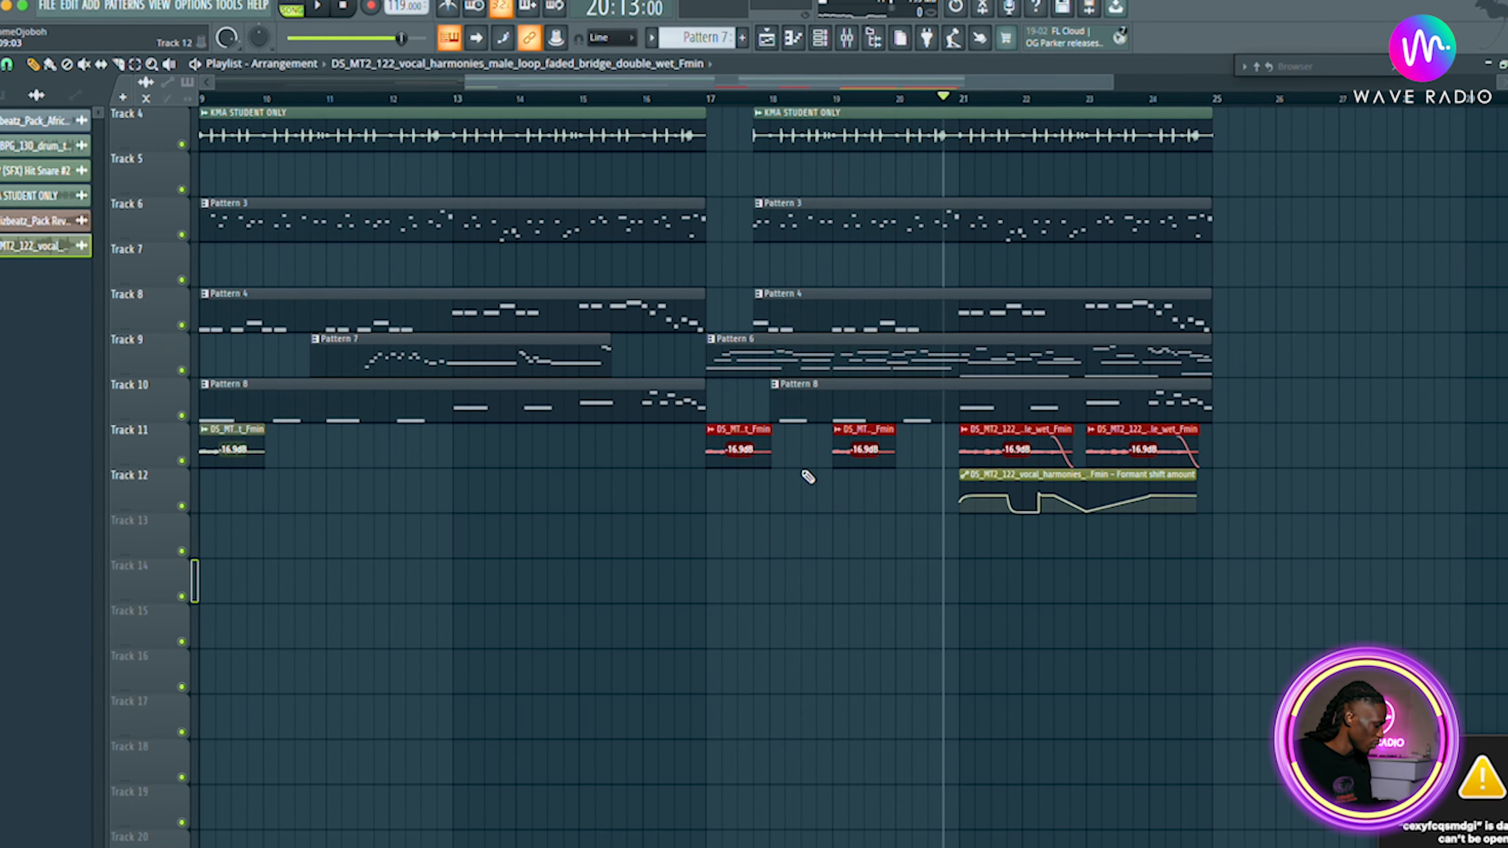
key("ctrl+alt+c")
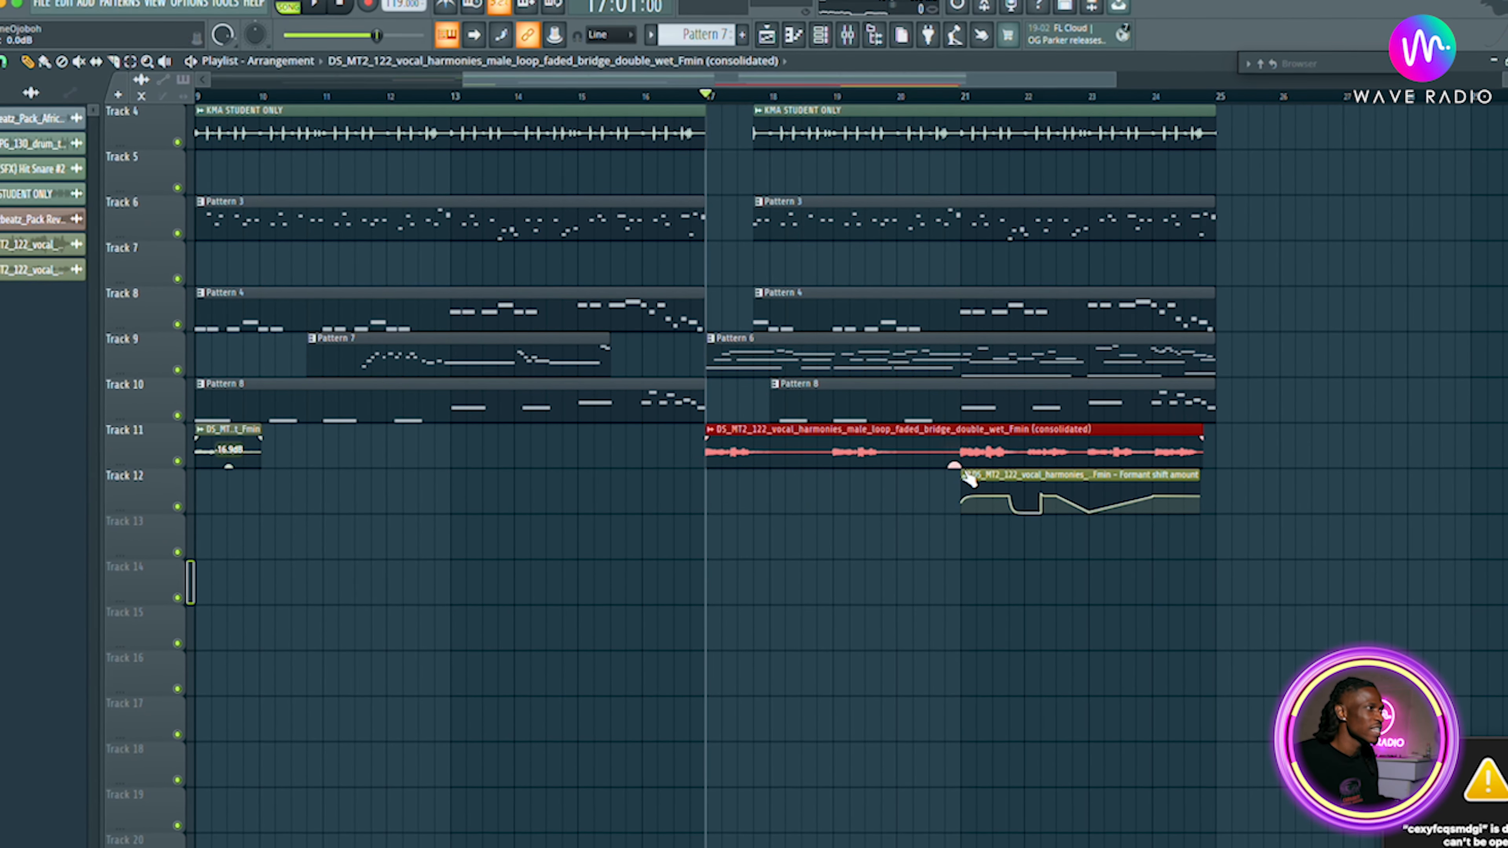
key("space")
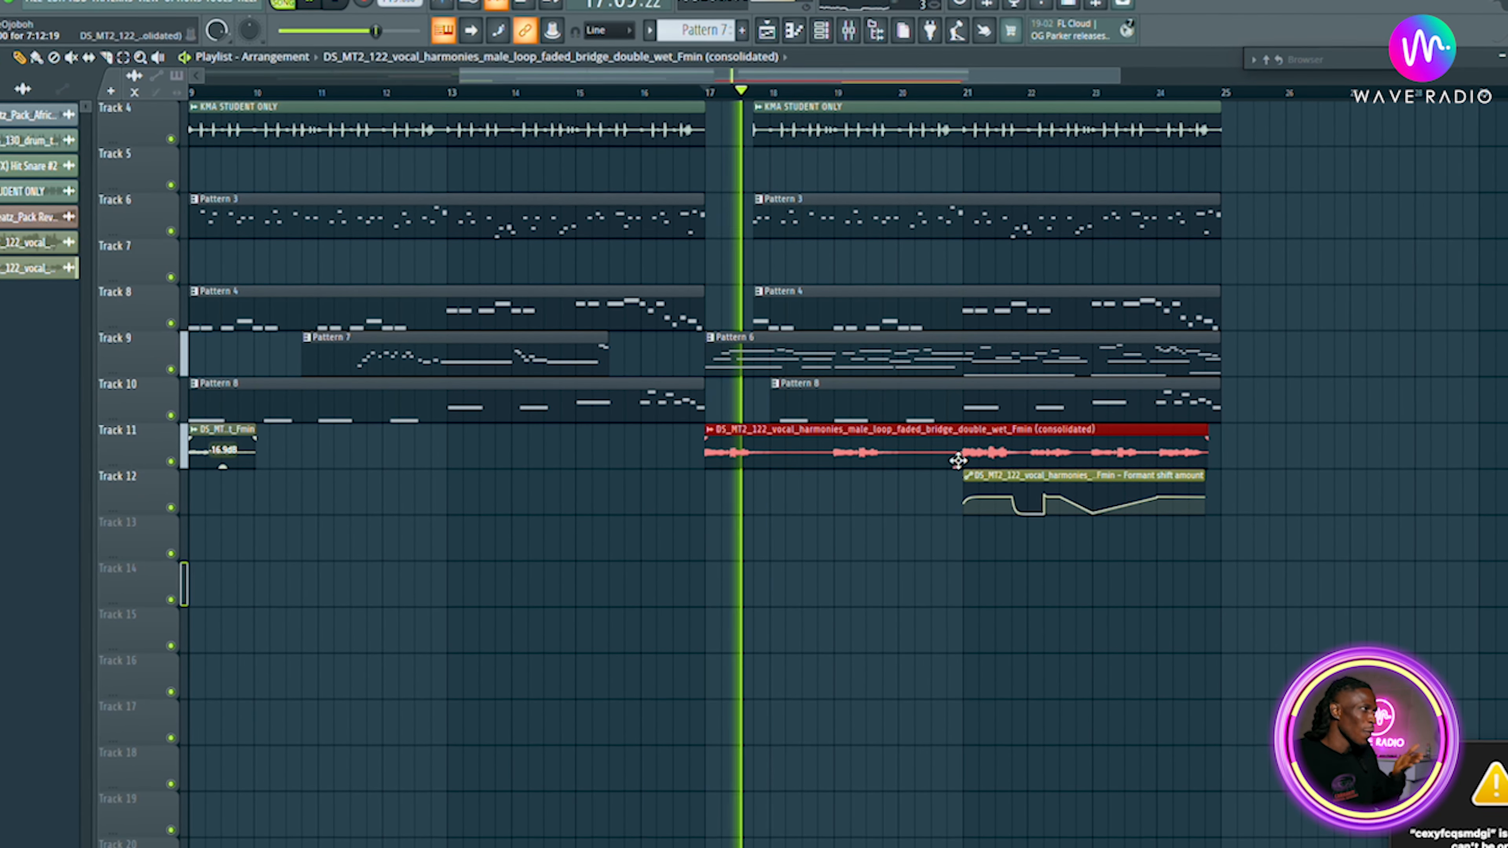
key("space")
key("ctrl+z")
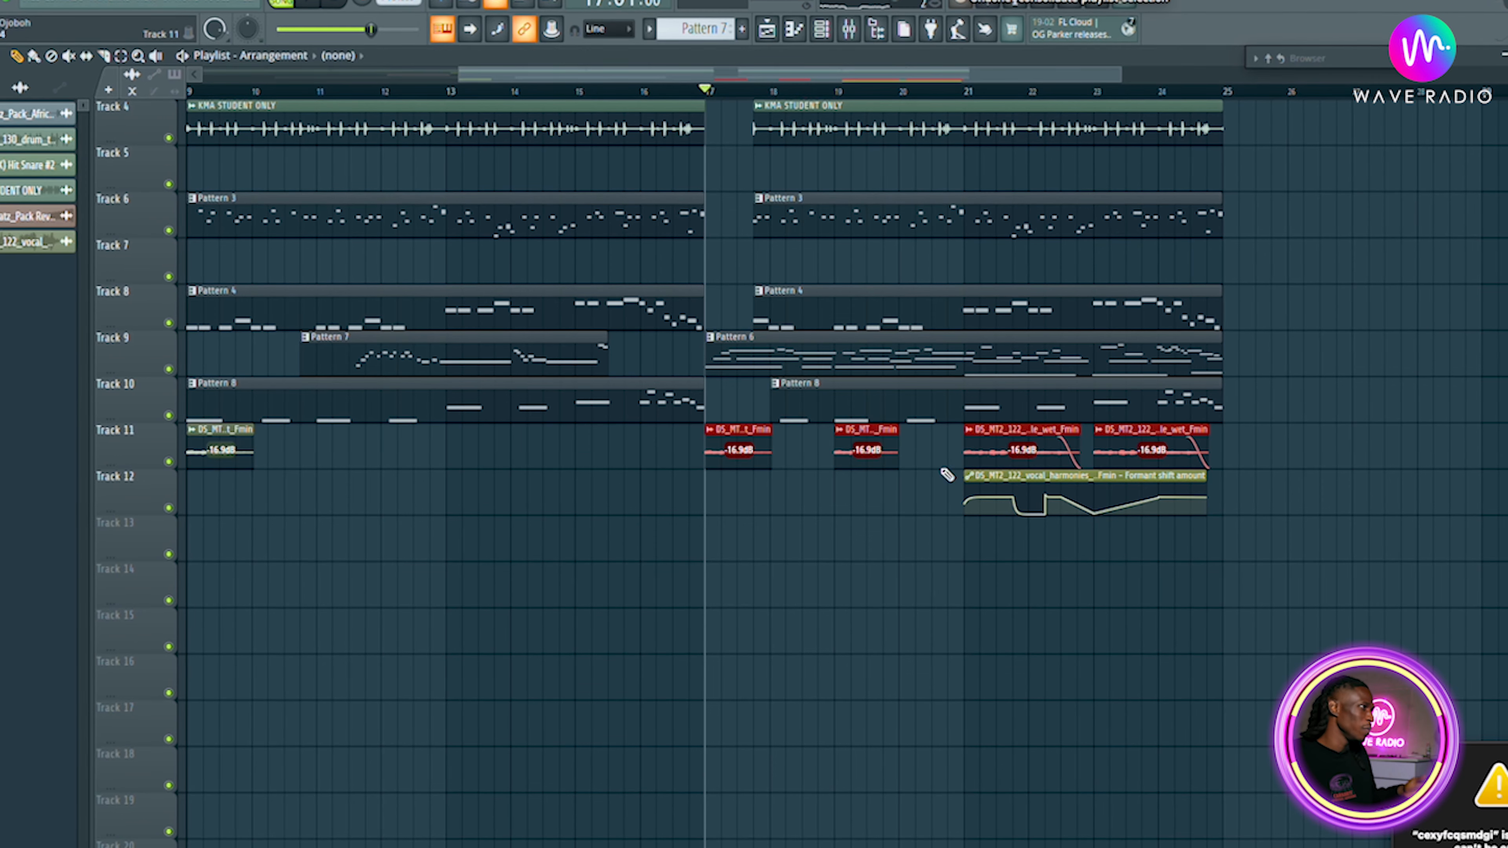
Stop playback, then open the settings of the Track 11 vocal clip at bar 17 and close them again.
key("space")
double_click(748, 432)
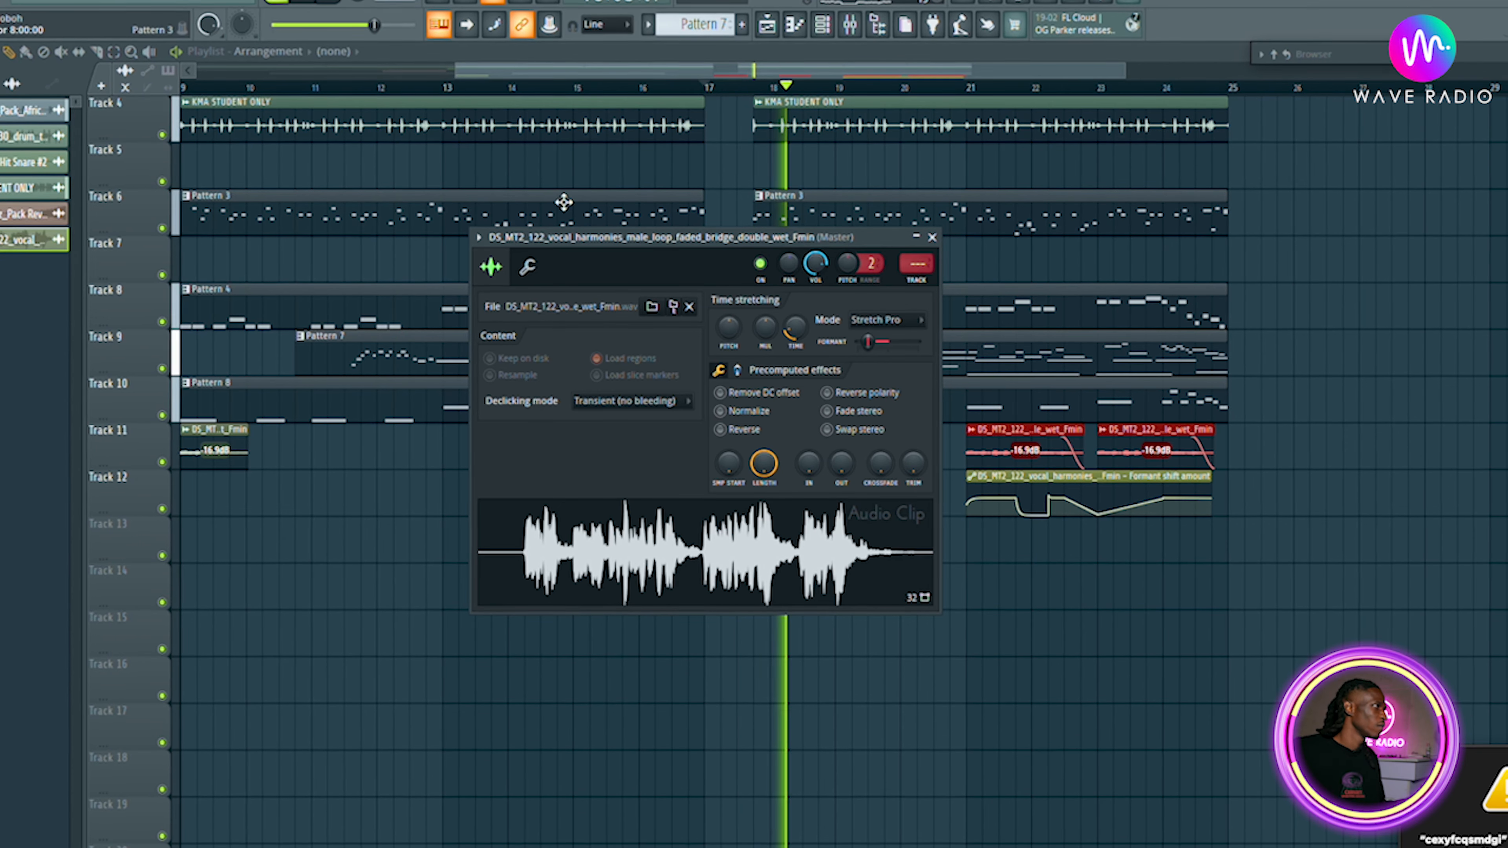
left_click(931, 237)
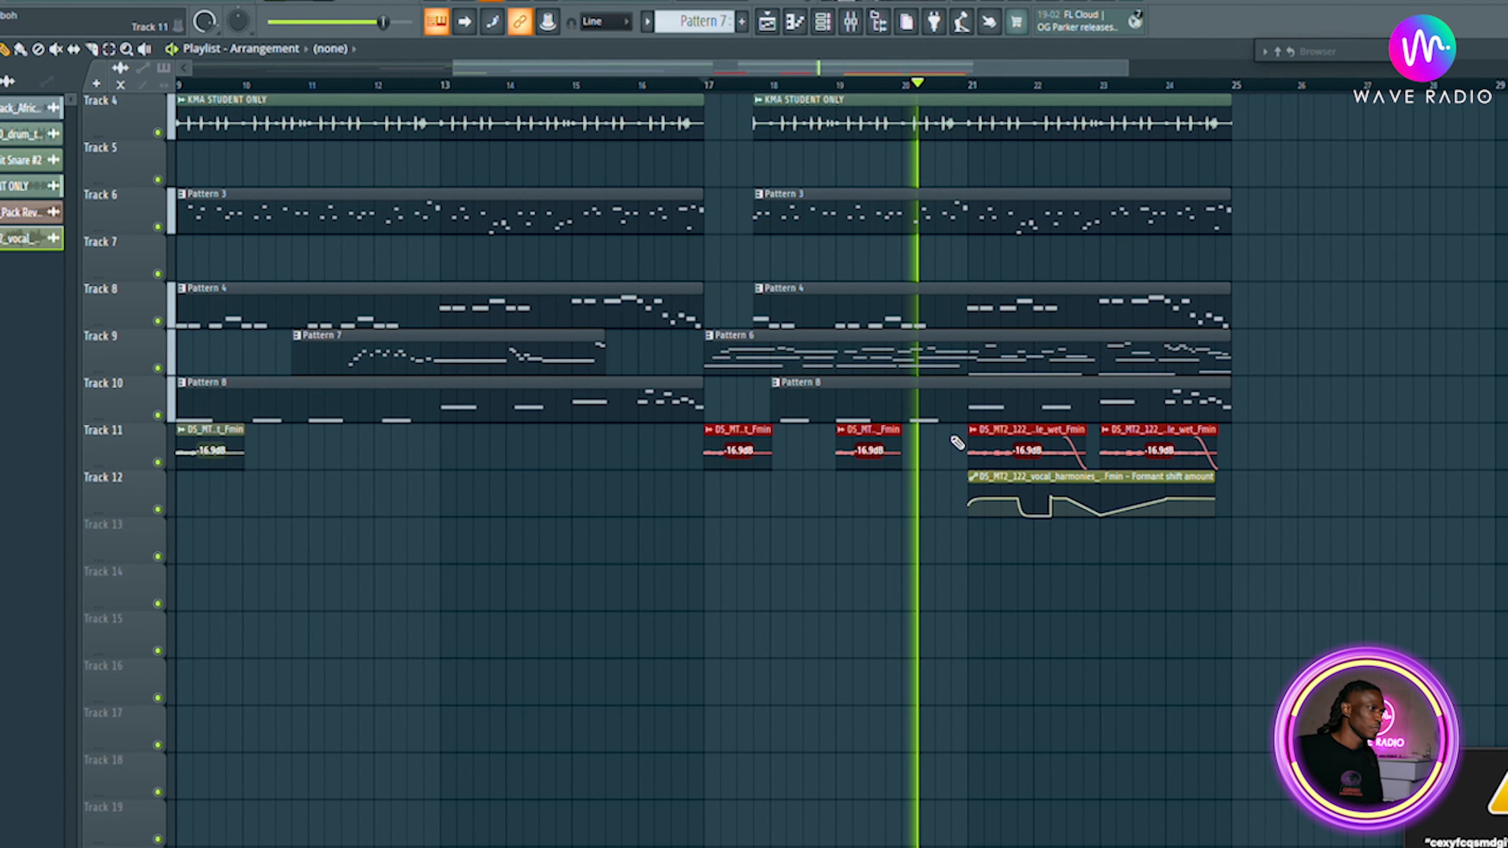
Play the arrangement from bar 17 to preview the vocal section, stopping and restarting playback.
key("space")
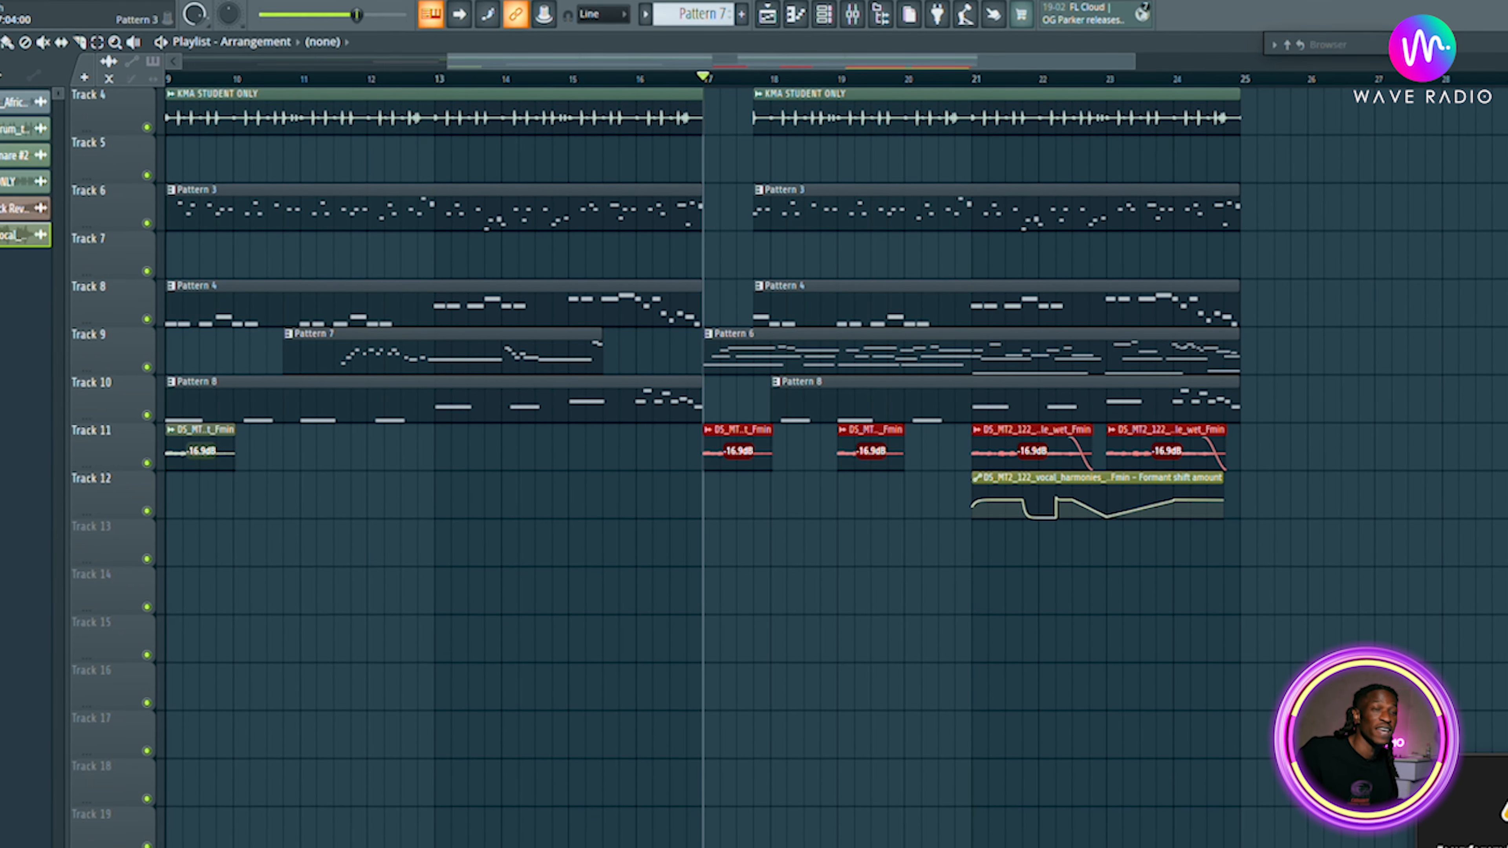
key("space")
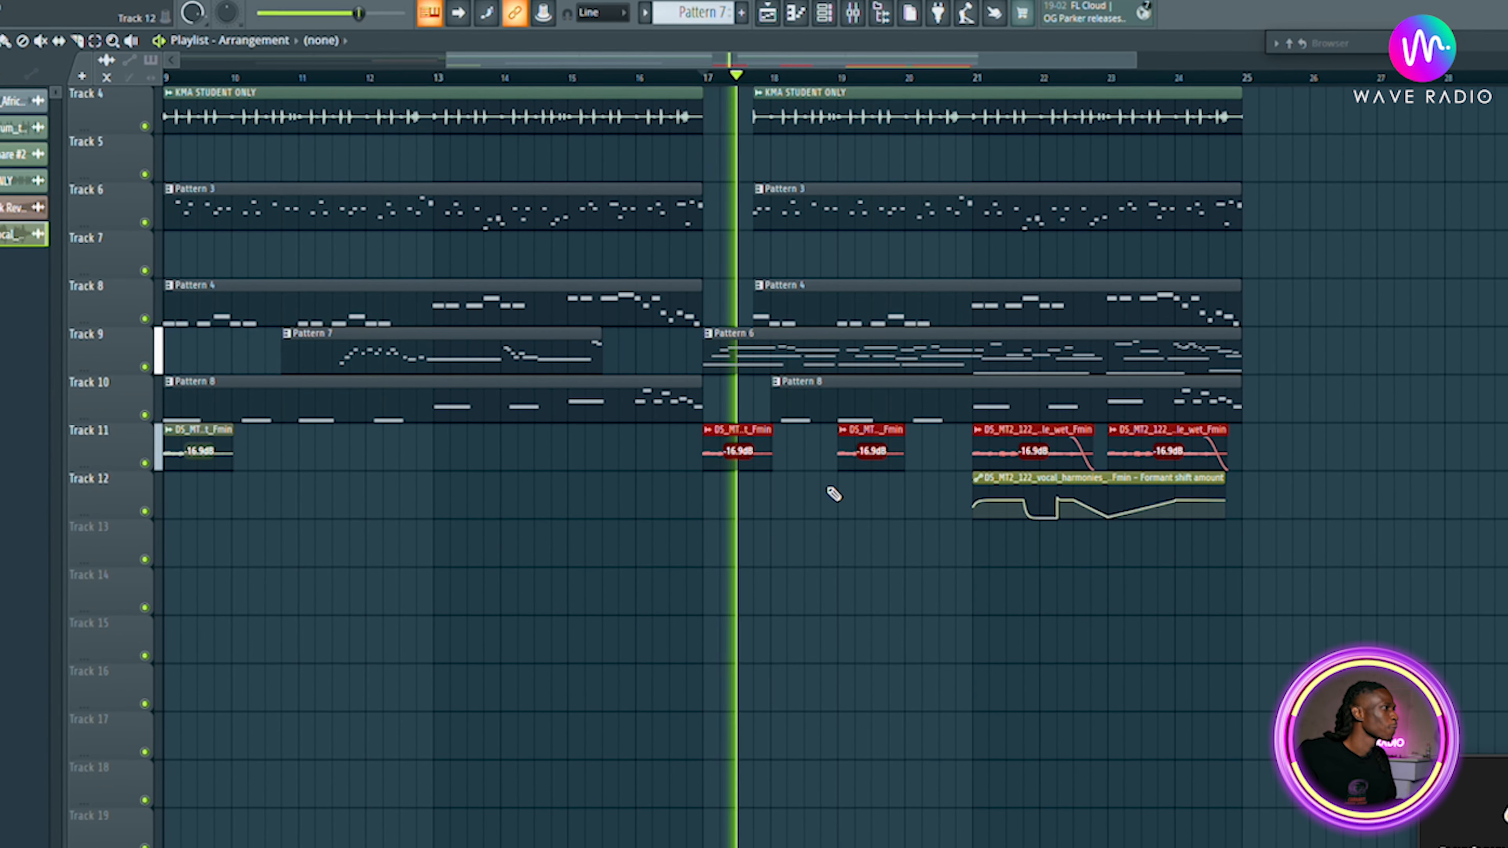
key("space")
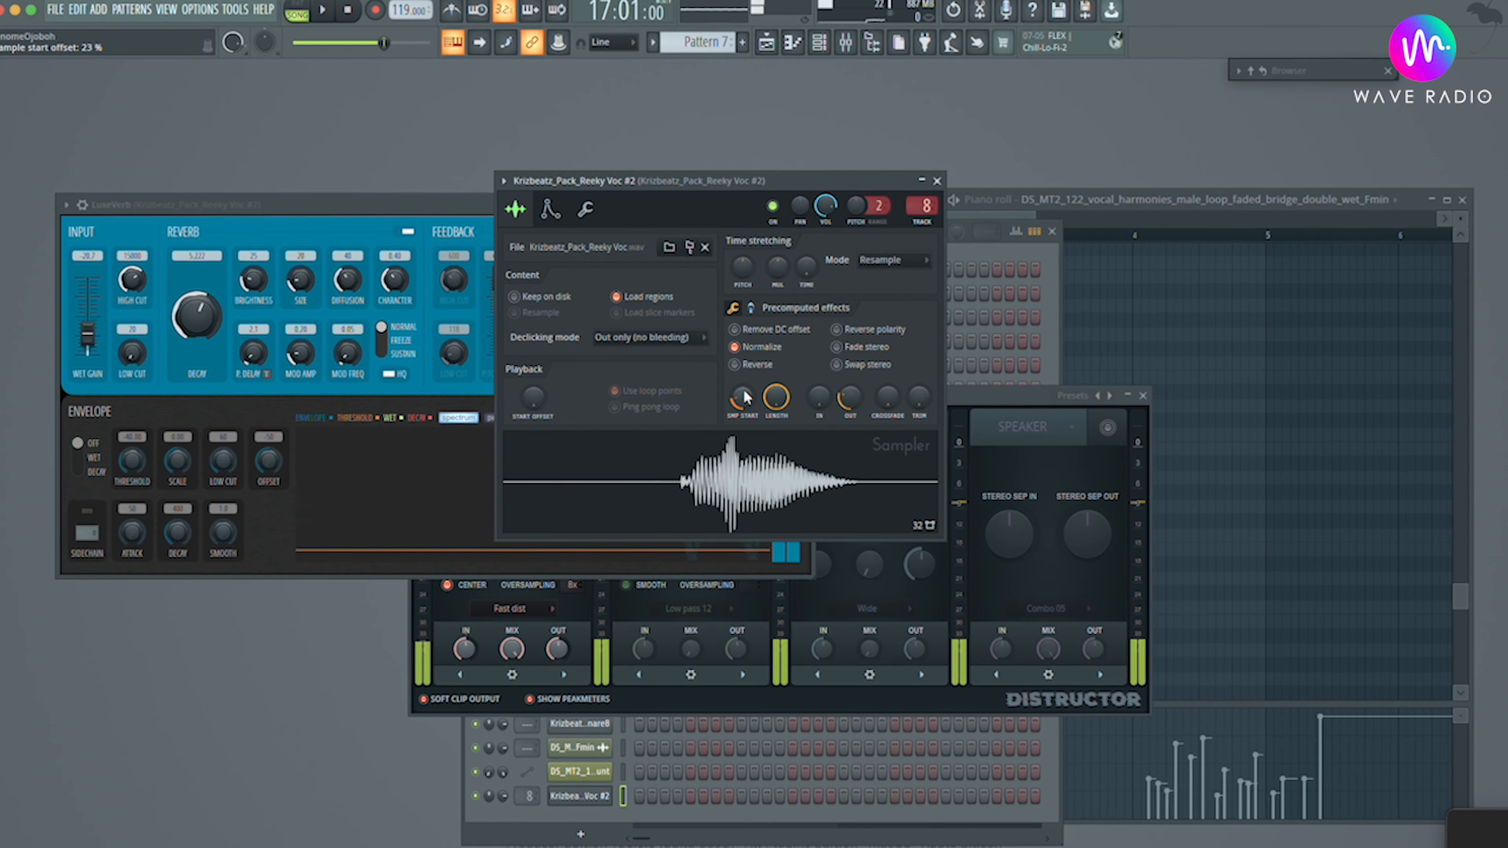
Adjust the Reeky Voc #2 sampler's start offset and shape its volume envelope into a short, quickly decaying pluck.
left_click_drag(744, 397, 745, 350)
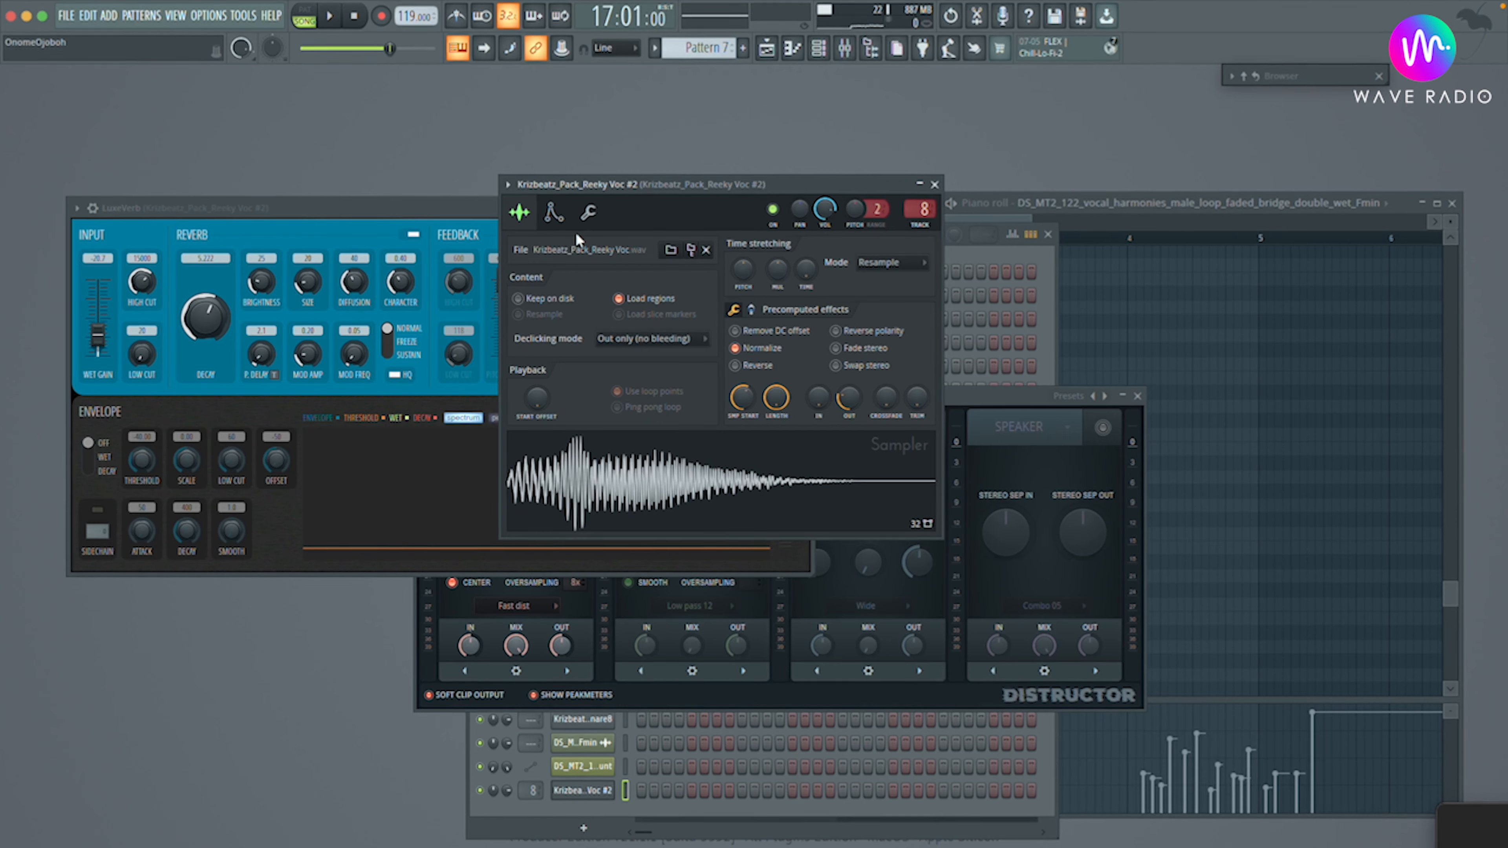
left_click(552, 212)
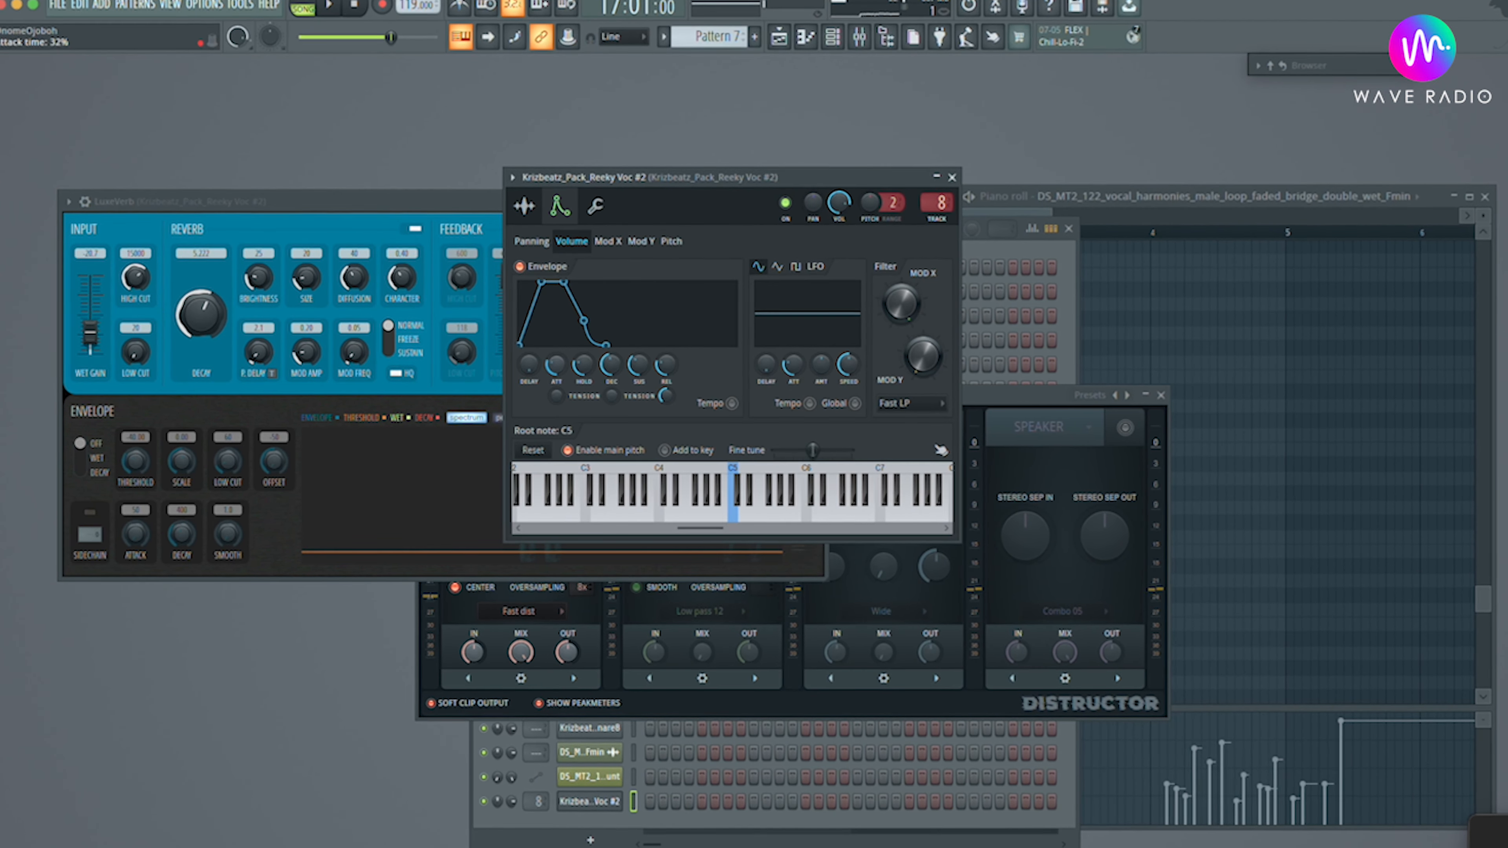
left_click_drag(585, 364, 585, 349)
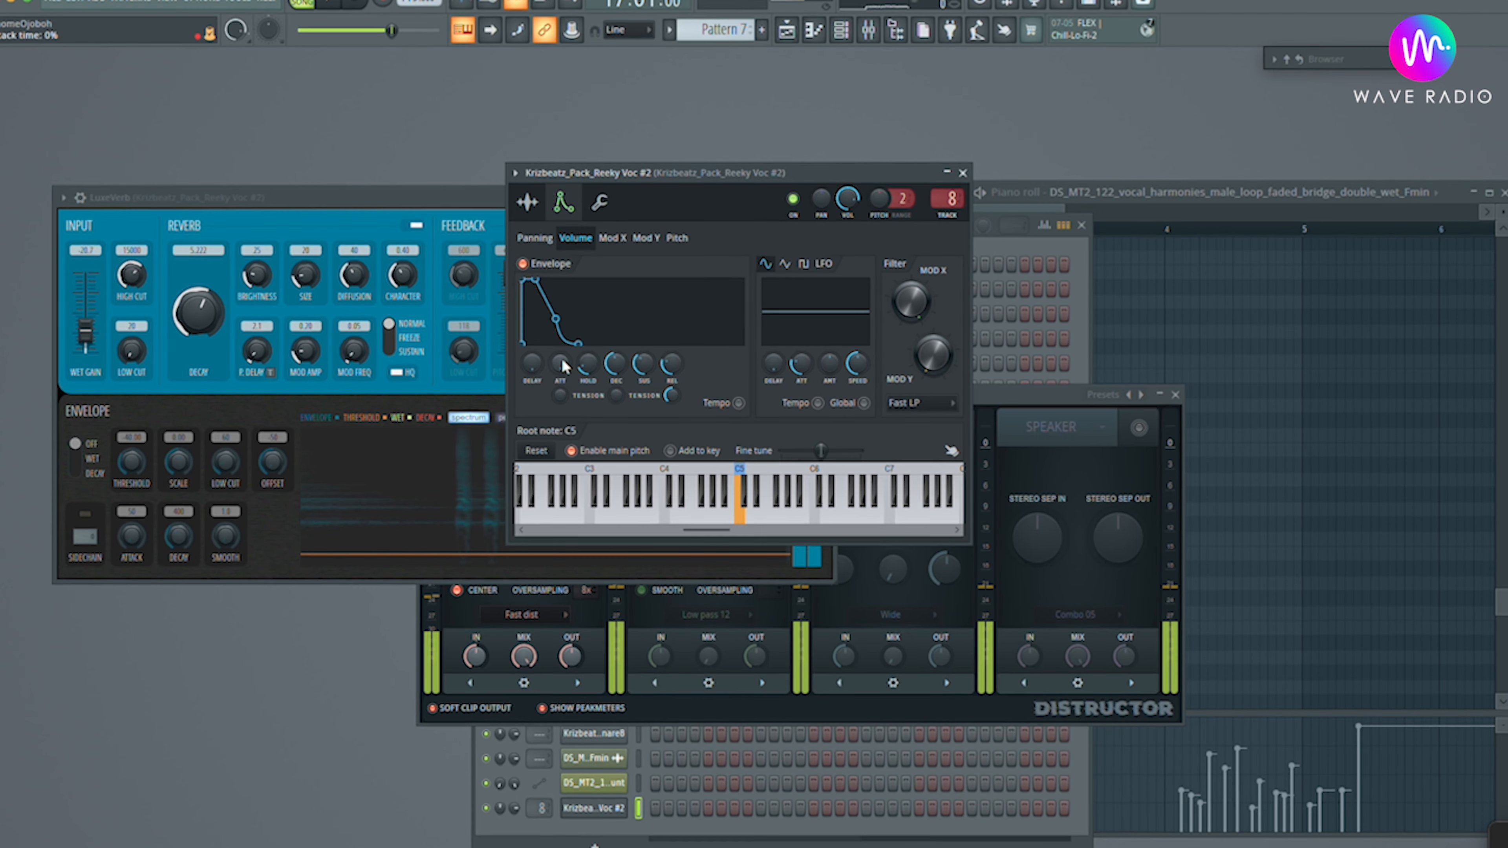
left_click_drag(589, 371, 591, 383)
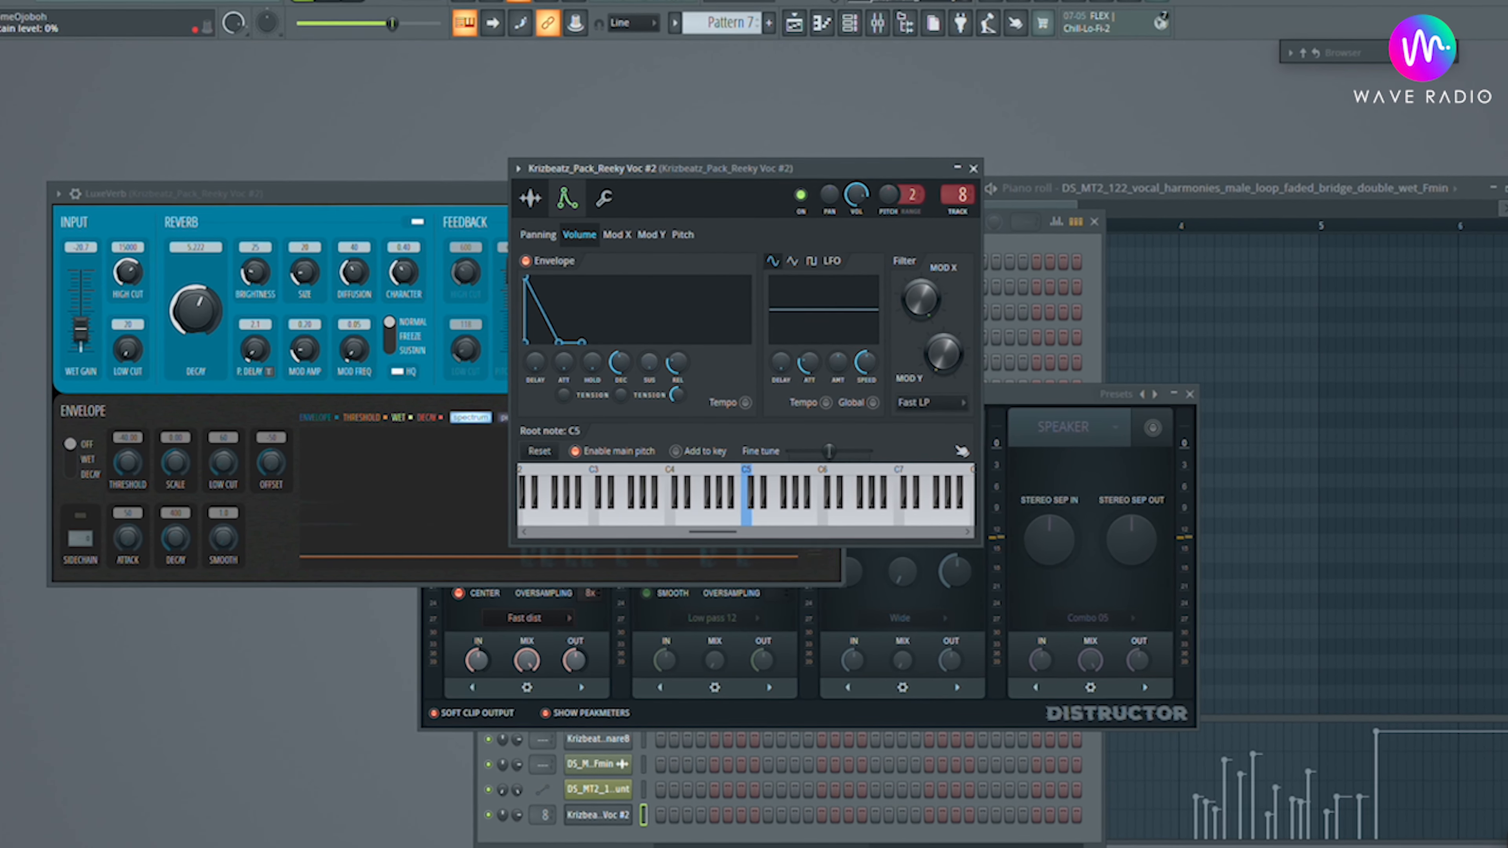
left_click_drag(623, 364, 624, 370)
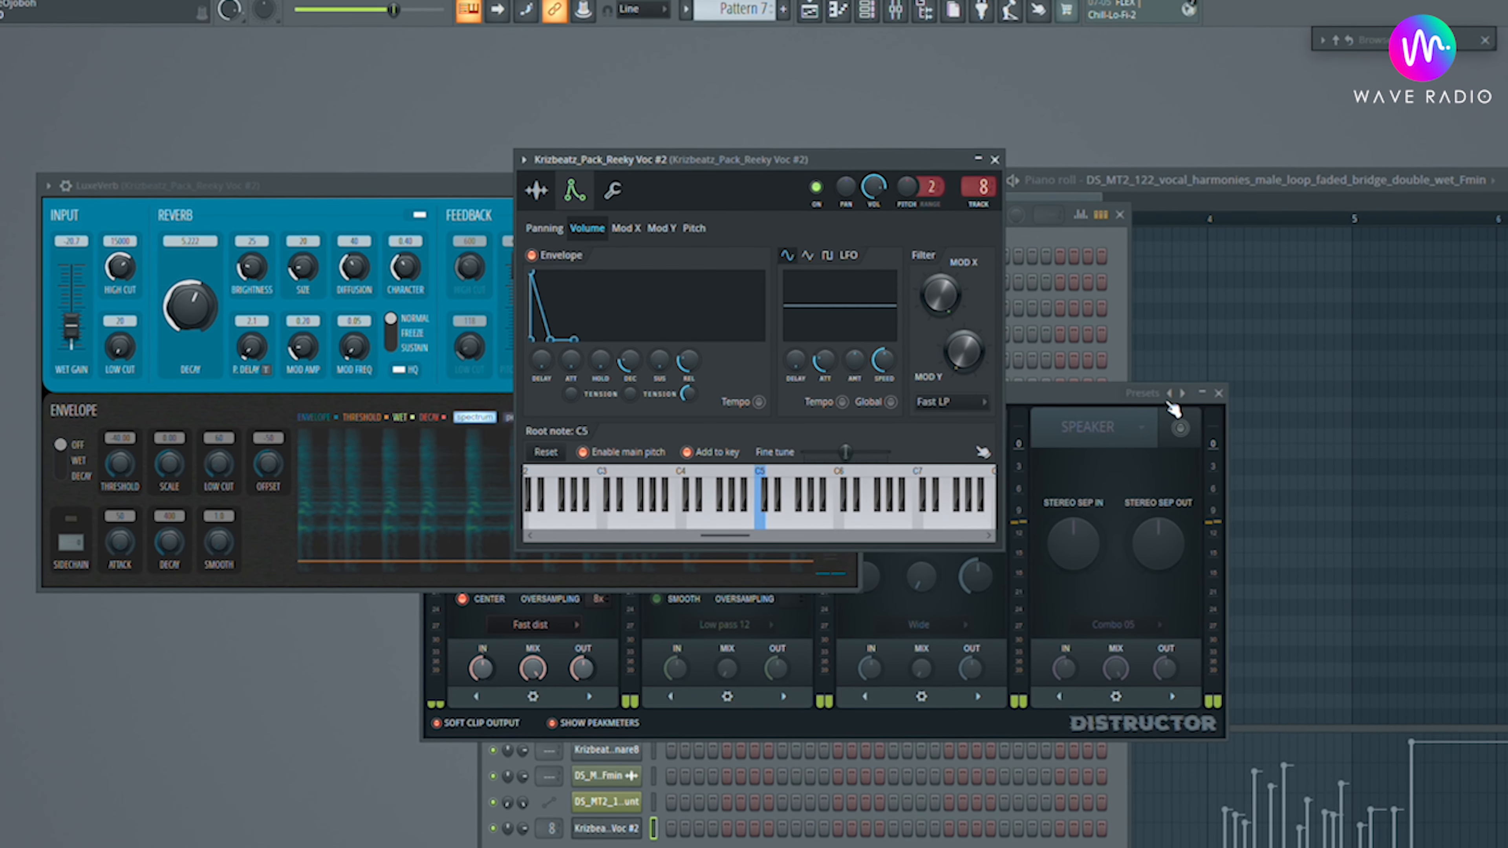
Close the Distructor window and raise the Reeky Voc #2 LuxeVerb low cut to about 1383.
left_click(1223, 393)
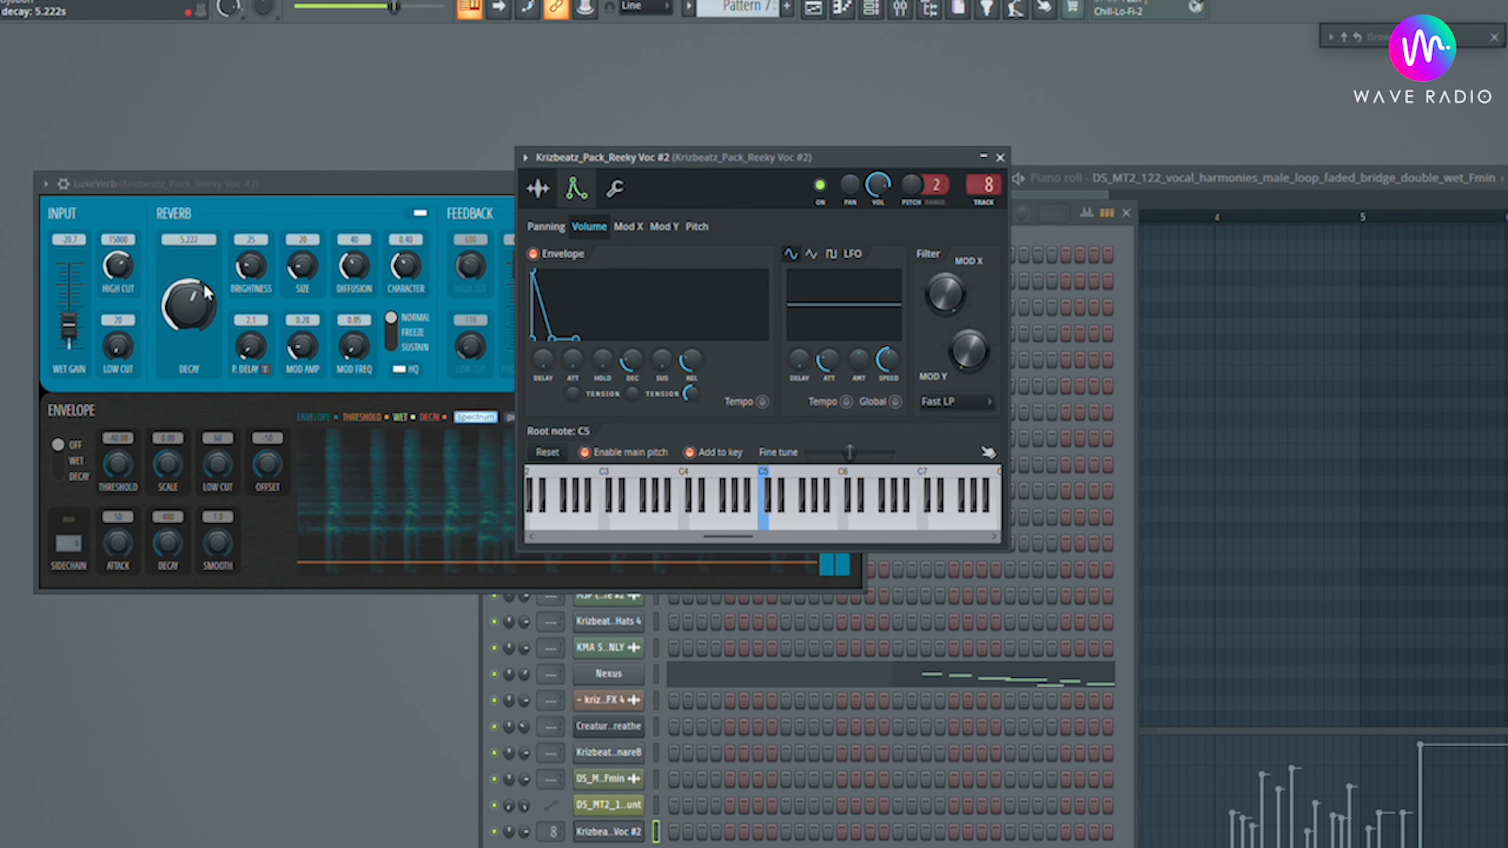
left_click_drag(126, 350, 126, 297)
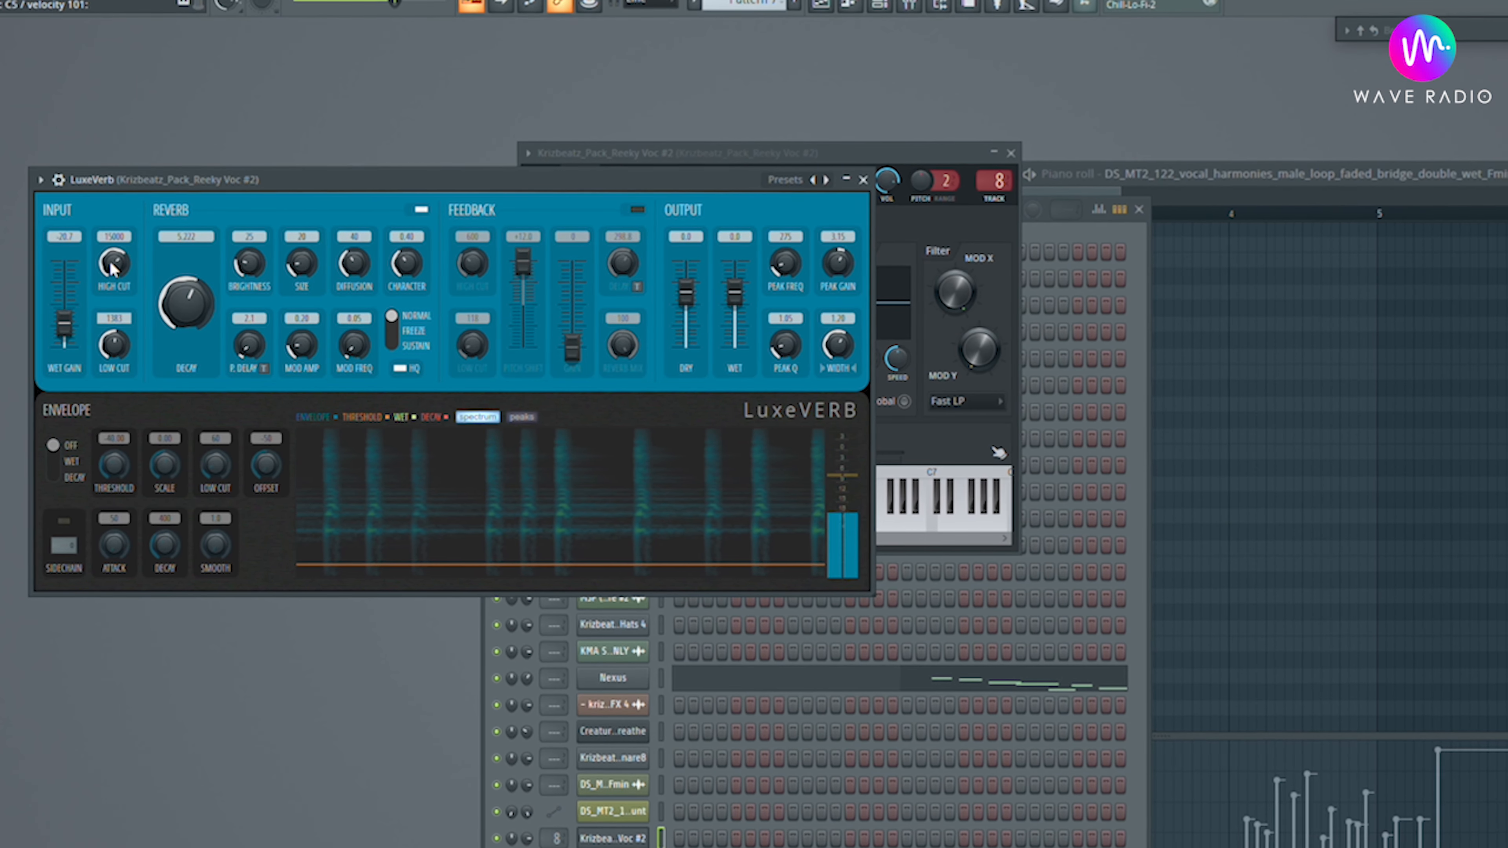